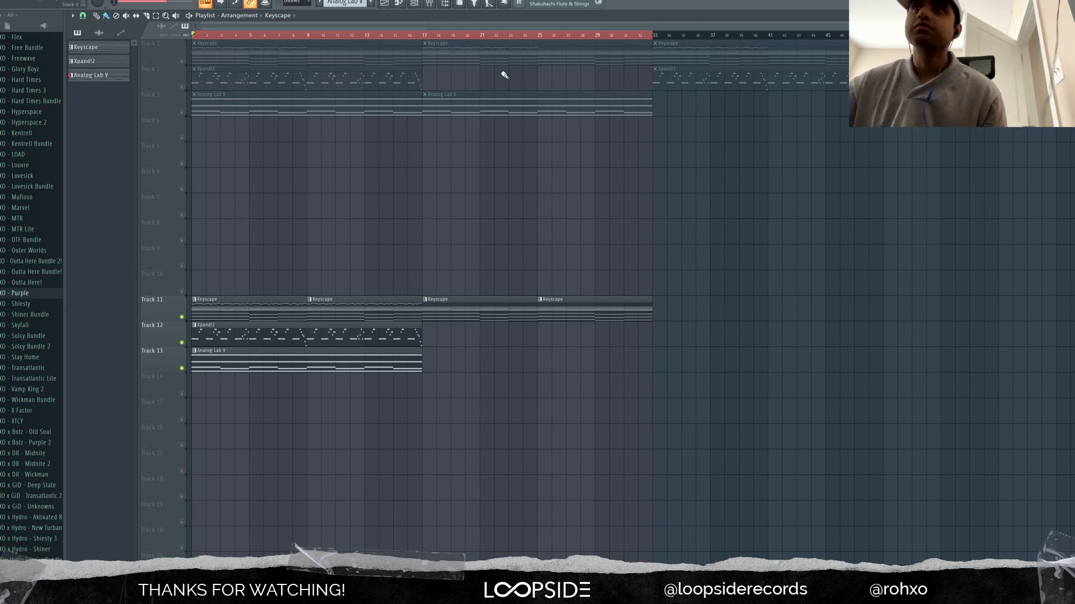
# - Play back bars 1 to 16 of the arrangement with the Keyscape, Xpand!2 and Analog Lab V clips on Tracks 1 to 3
pyautogui.rightClick(488, 37)
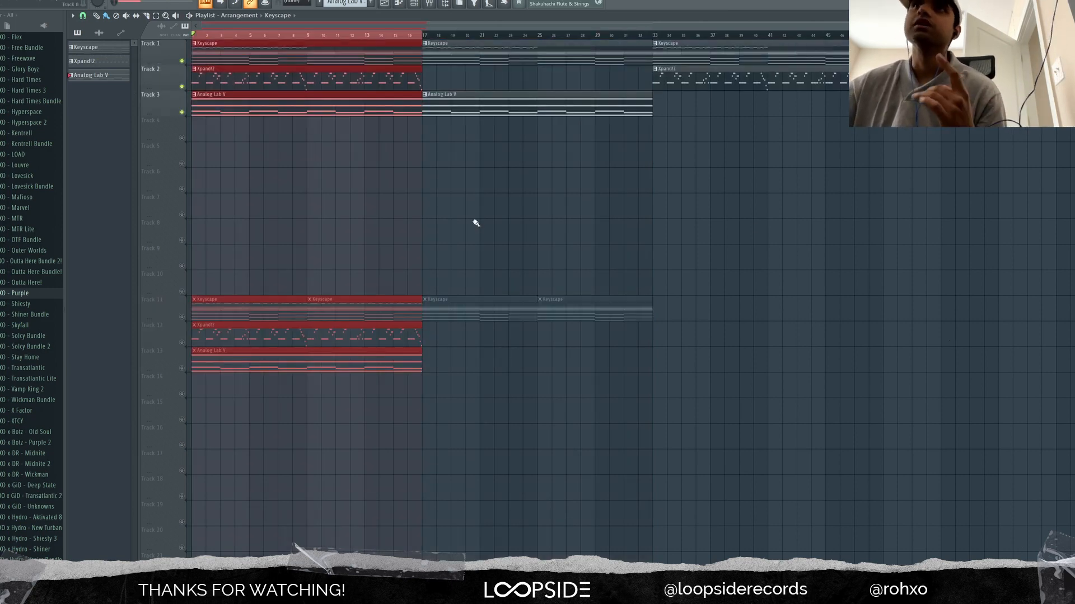
pyautogui.press('space')
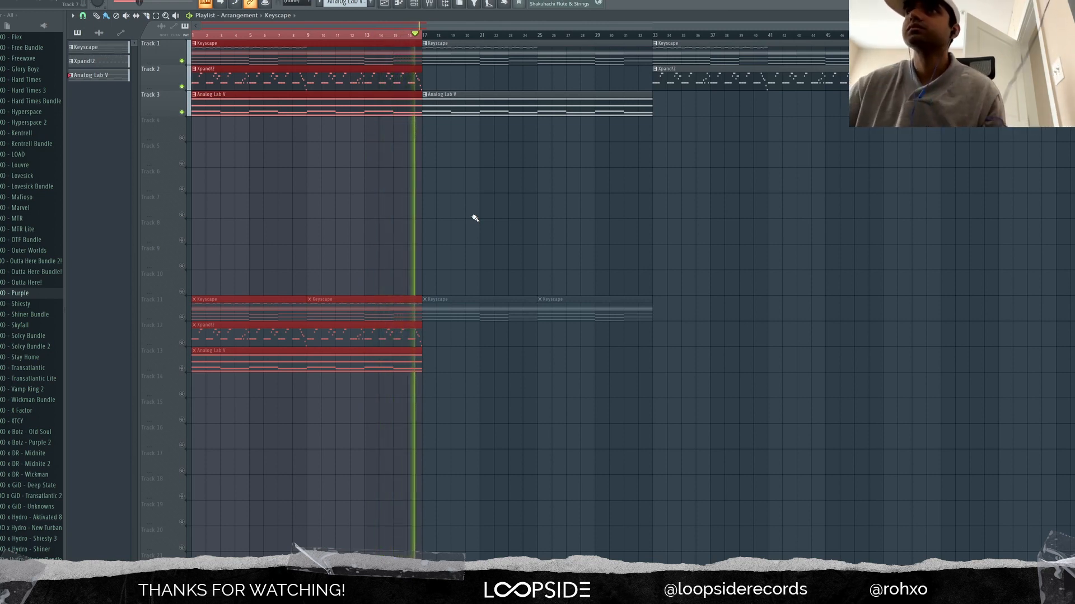
pyautogui.press('space')
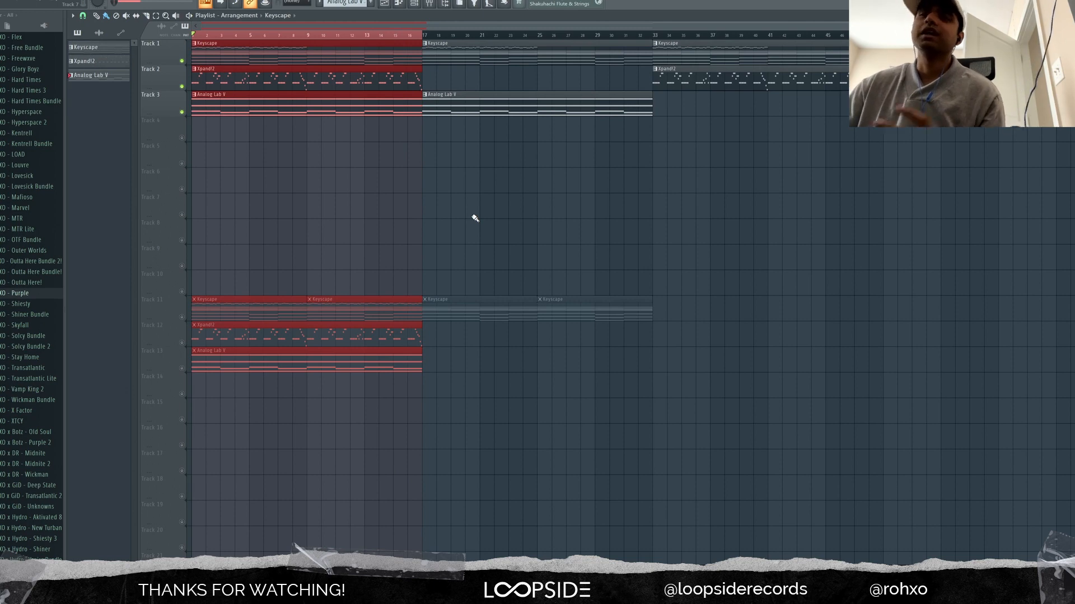
# - Open the first Keyscape clip on Track 1 in the piano roll and examine its chord and bass notes
pyautogui.doubleClick(244, 60)
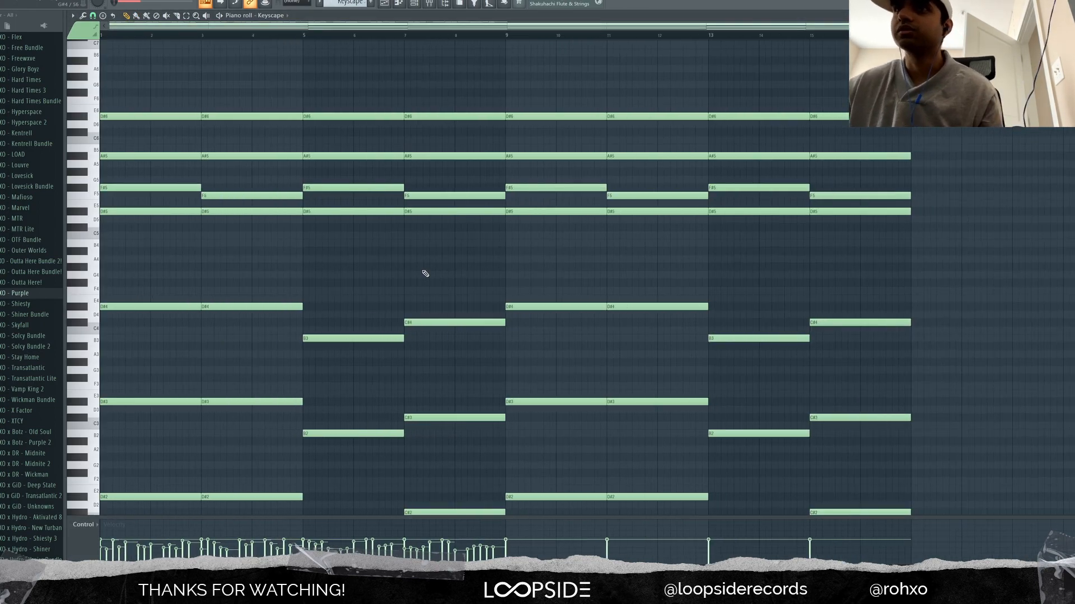
pyautogui.scroll(4, 425, 273)
pyautogui.scroll(-7, 425, 250)
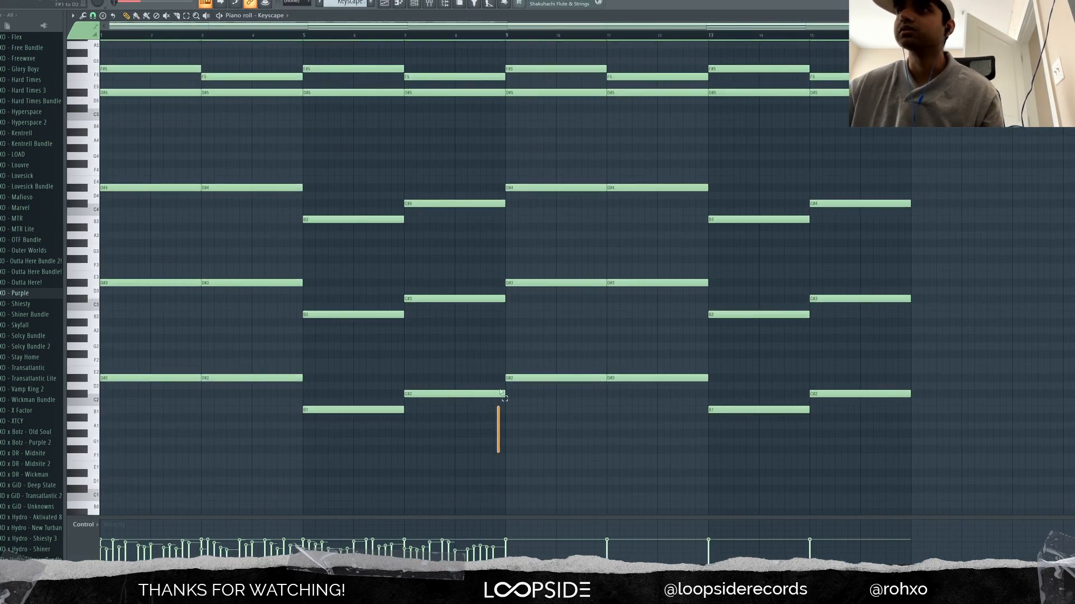
pyautogui.moveTo(500, 394); pyautogui.dragTo(104, 40)
pyautogui.keyDown('ctrl'); pyautogui.click(326, 110); pyautogui.keyUp('ctrl')
pyautogui.scroll(-4, 247, 168)
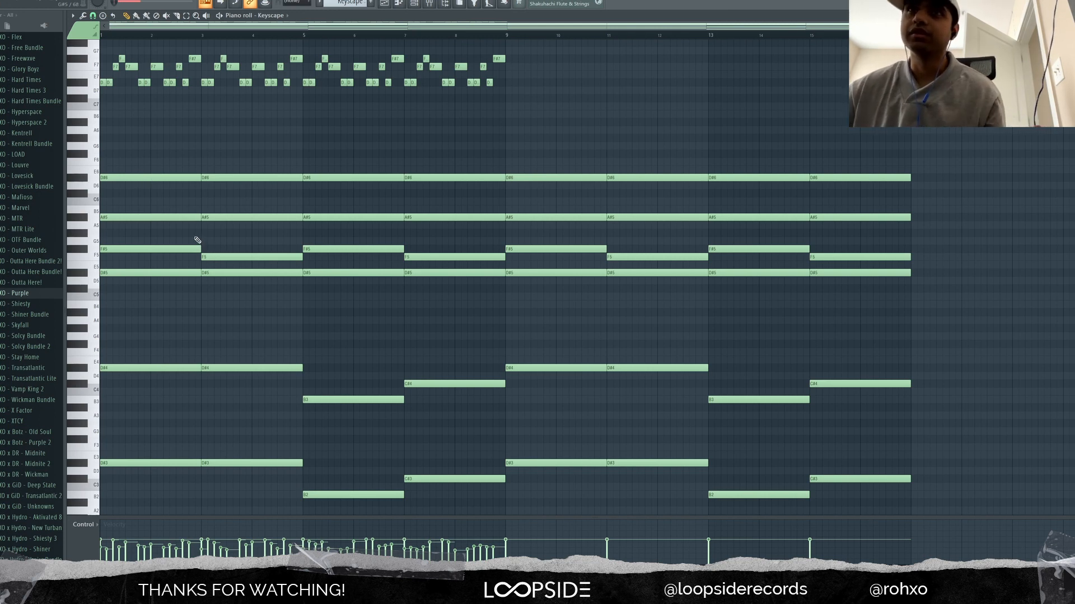
# - Highlight the F#5 and F5 notes in the first two chords and the bass notes below them
pyautogui.moveTo(194, 237); pyautogui.dragTo(217, 256)
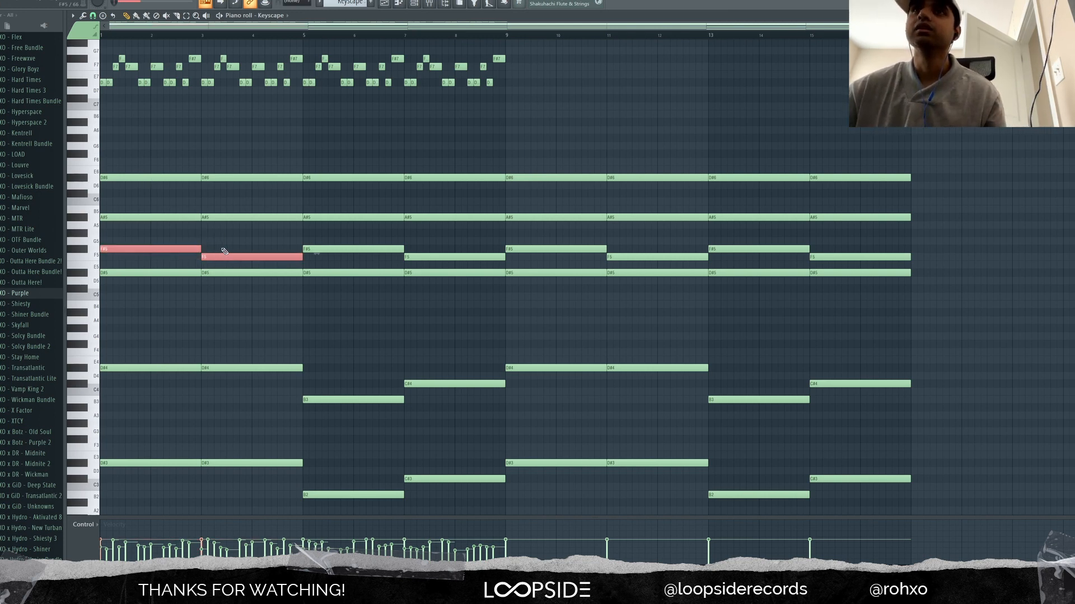
pyautogui.keyDown('ctrl'); pyautogui.click(221, 238); pyautogui.keyUp('ctrl')
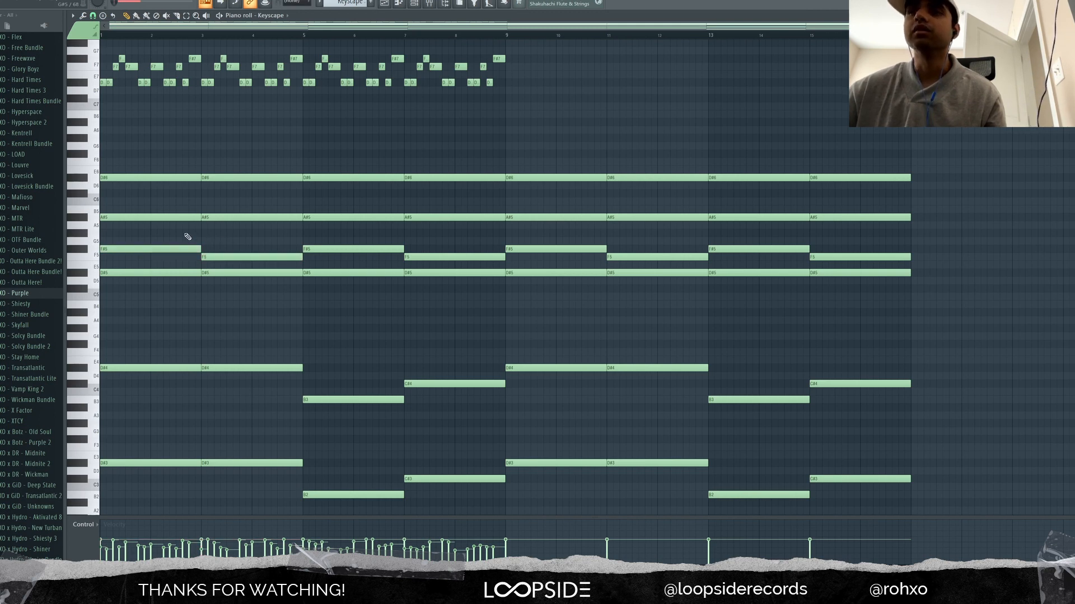
pyautogui.moveTo(185, 232); pyautogui.dragTo(213, 258)
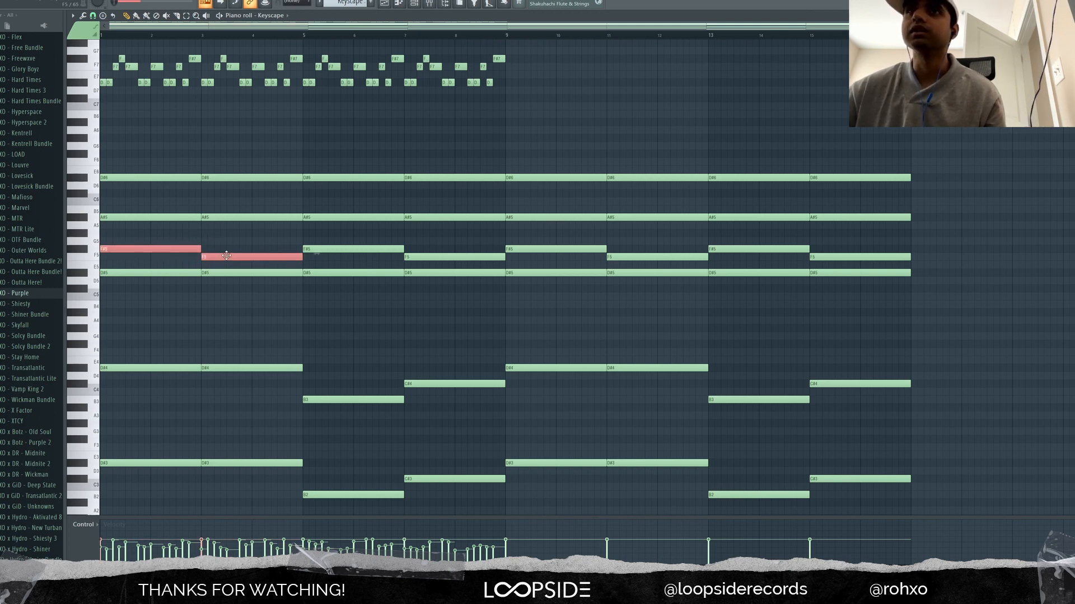
pyautogui.keyDown('ctrl'); pyautogui.click(240, 245); pyautogui.keyUp('ctrl')
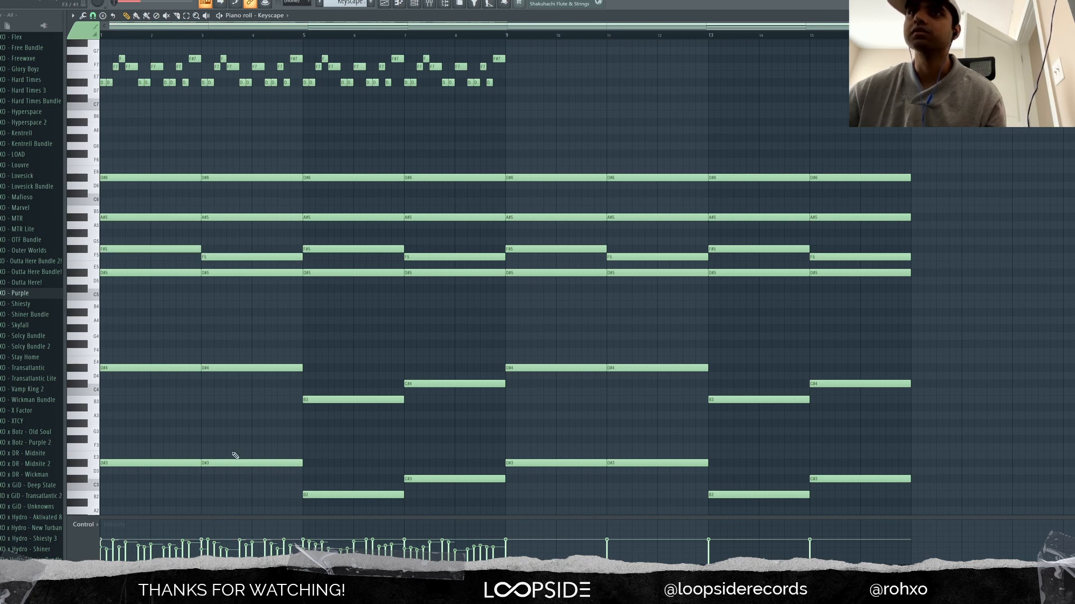
pyautogui.moveTo(294, 479); pyautogui.dragTo(101, 352)
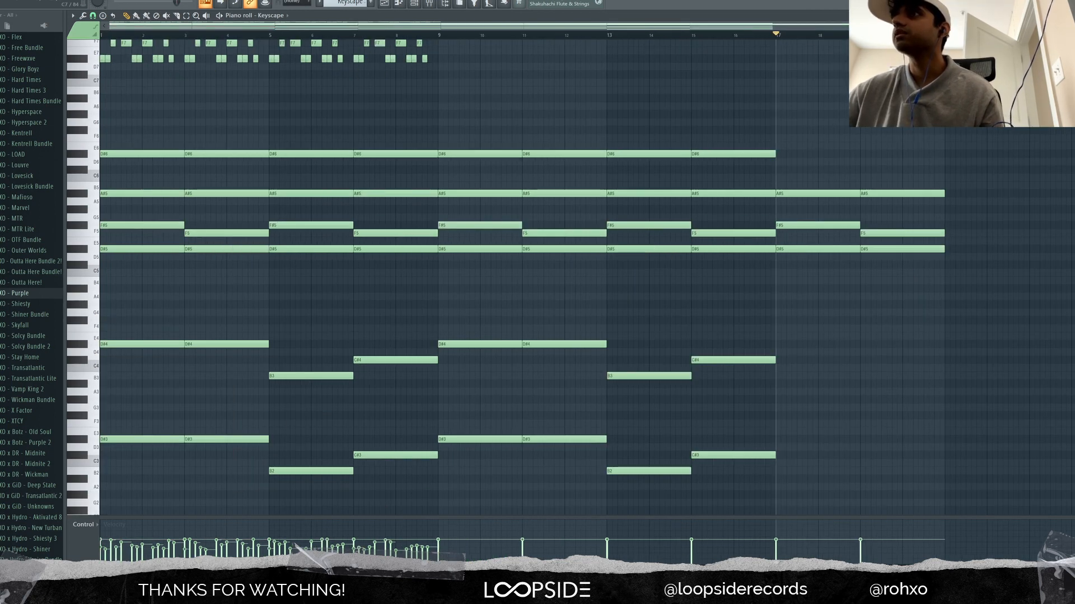
# - Play the copied chord notes from bar 17 on their own and remove that copy
pyautogui.press('space')
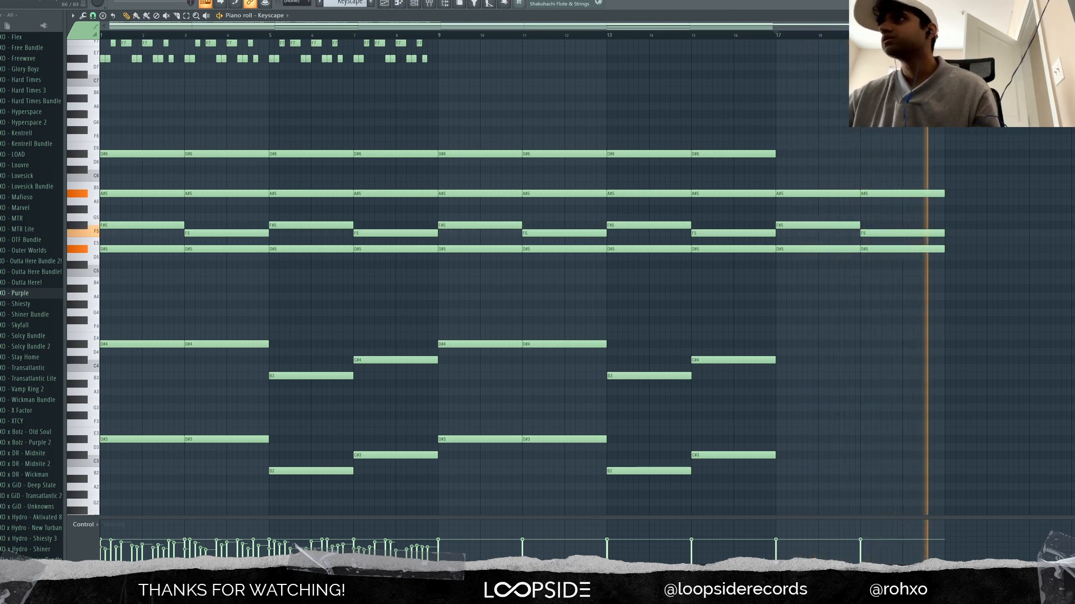
pyautogui.press('space')
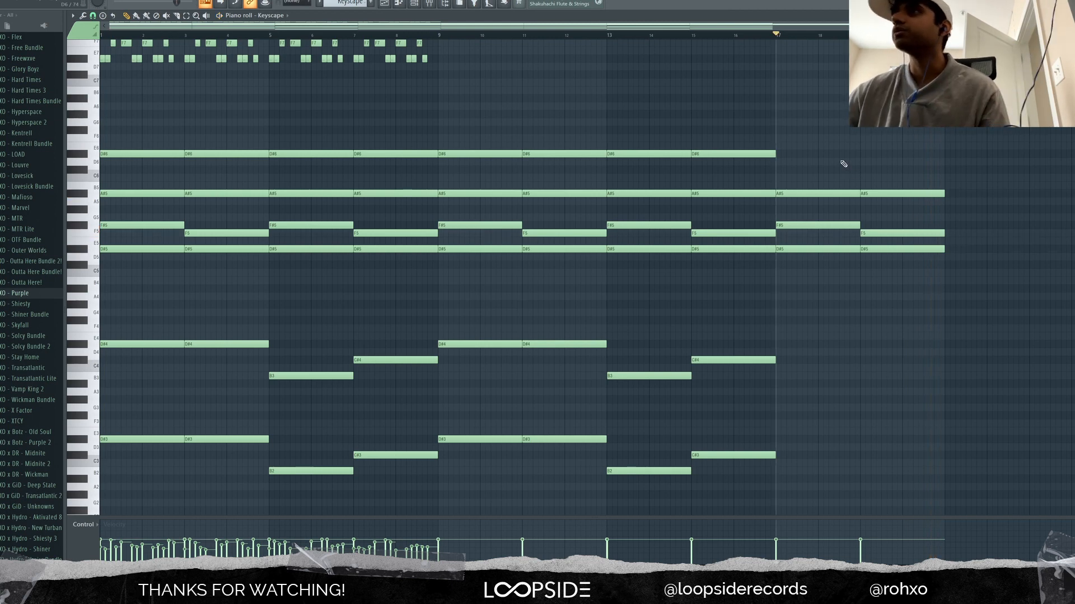
pyautogui.rightClick(839, 193)
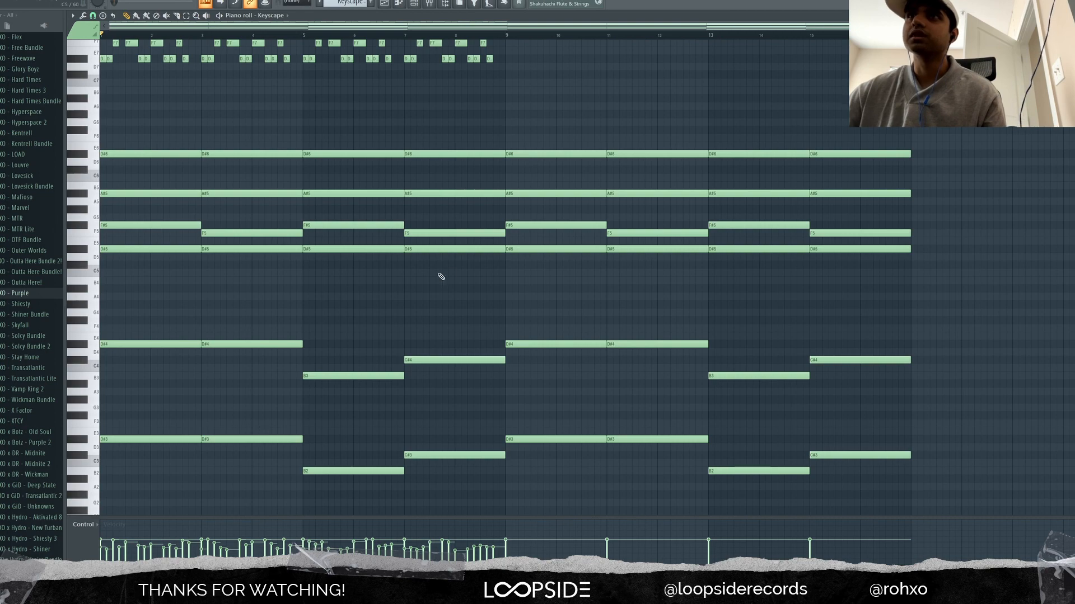
# - Select the upper chord notes in the first eight bars and examine the bass octaves below and the melody above
pyautogui.moveTo(468, 277); pyautogui.dragTo(141, 150)
pyautogui.scroll(-4, 190, 172)
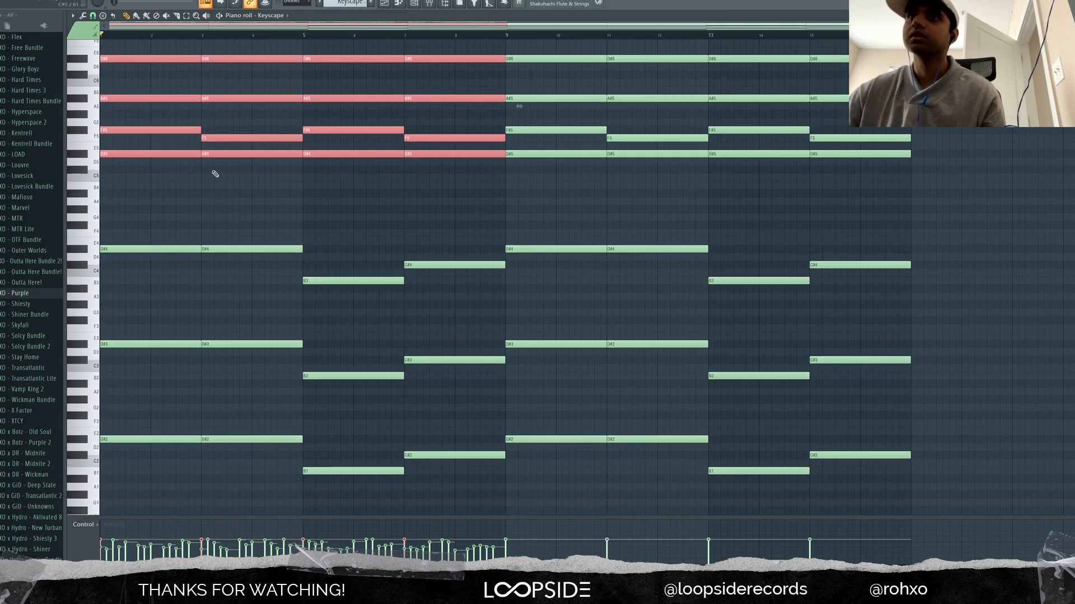
pyautogui.scroll(2, 223, 168)
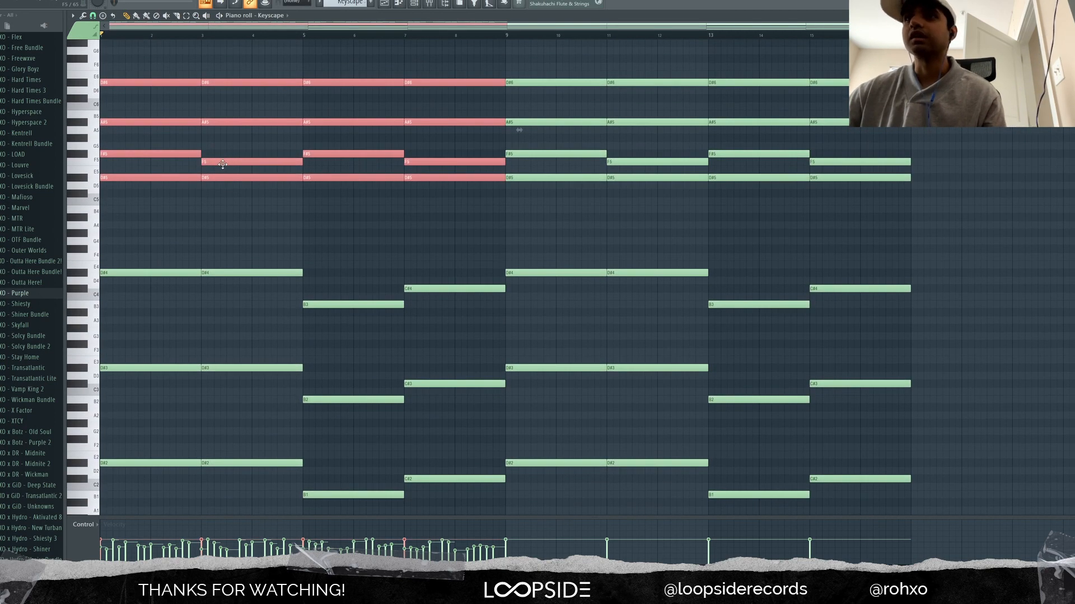
pyautogui.scroll(-5, 222, 164)
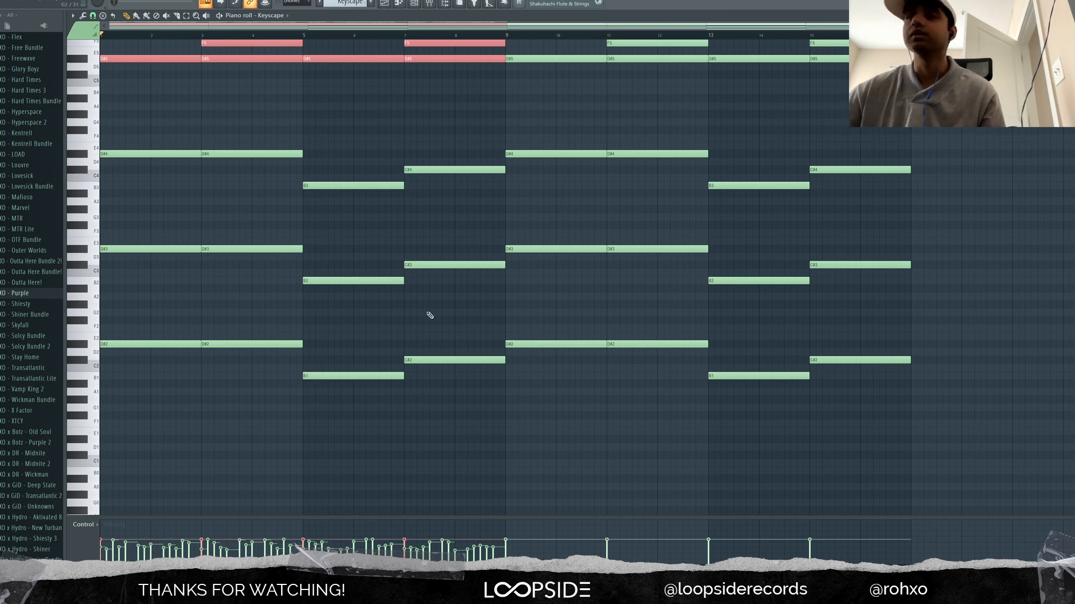
pyautogui.scroll(10, 401, 327)
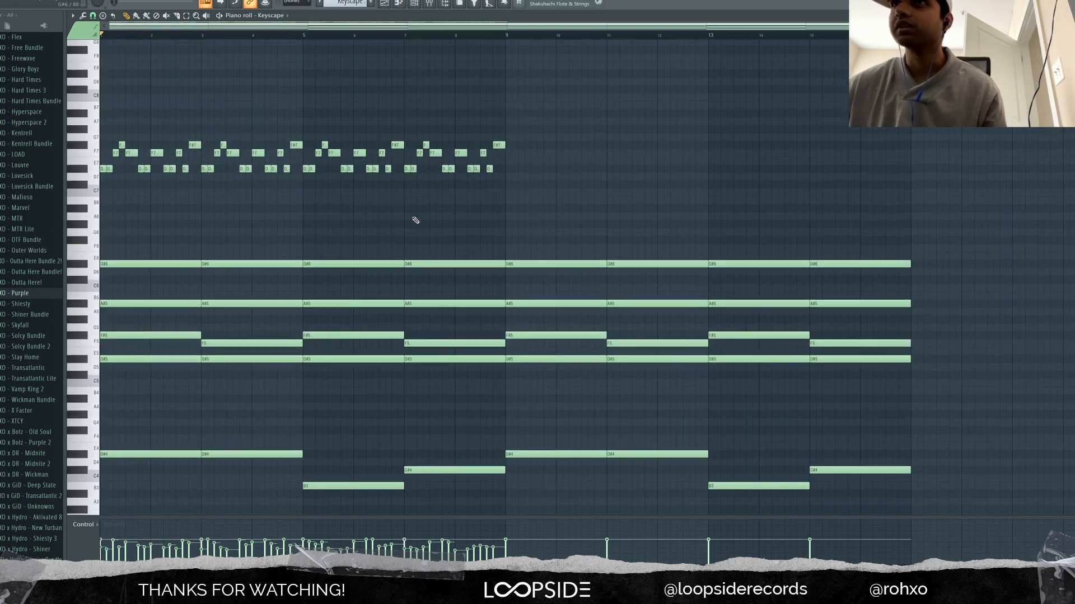
pyautogui.scroll(-4, 414, 207)
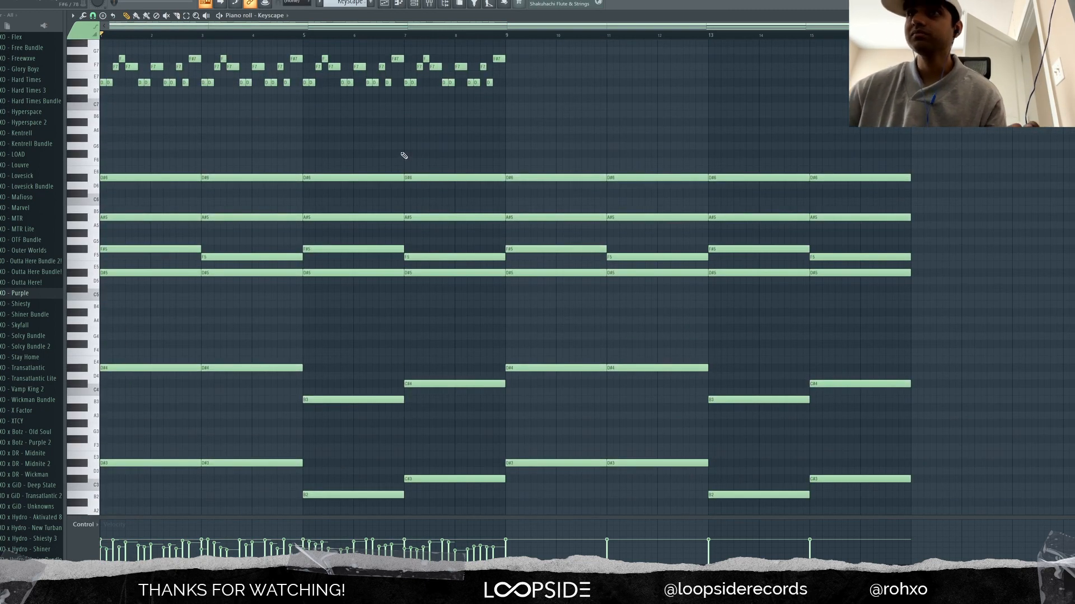
pyautogui.scroll(1, 407, 153)
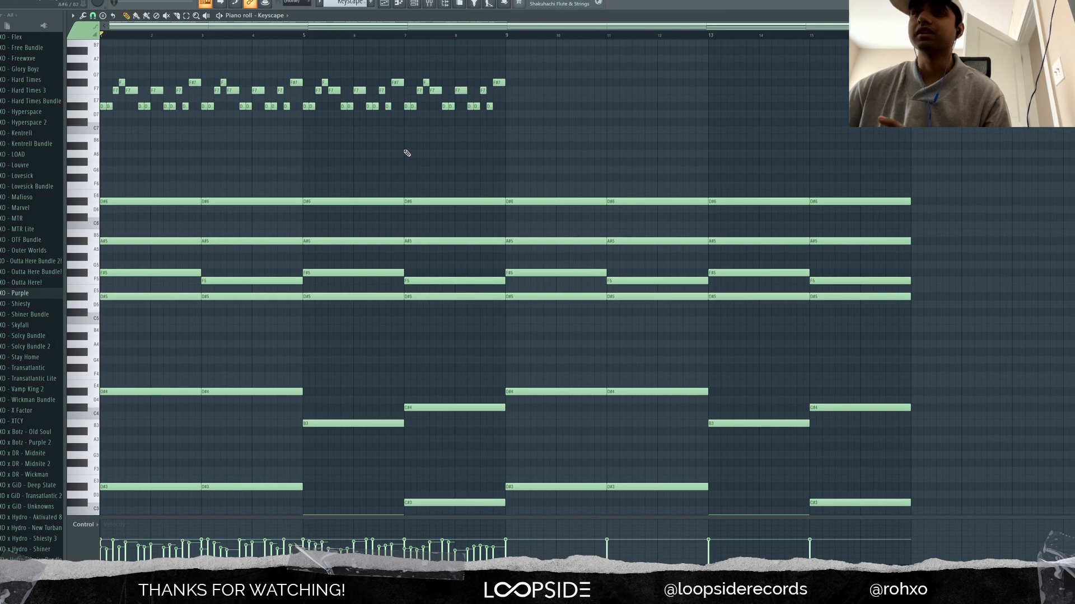
# - Return to the playlist, reopen the first Keyscape clip in the piano roll and examine its high melody notes
pyautogui.click(384, 3)
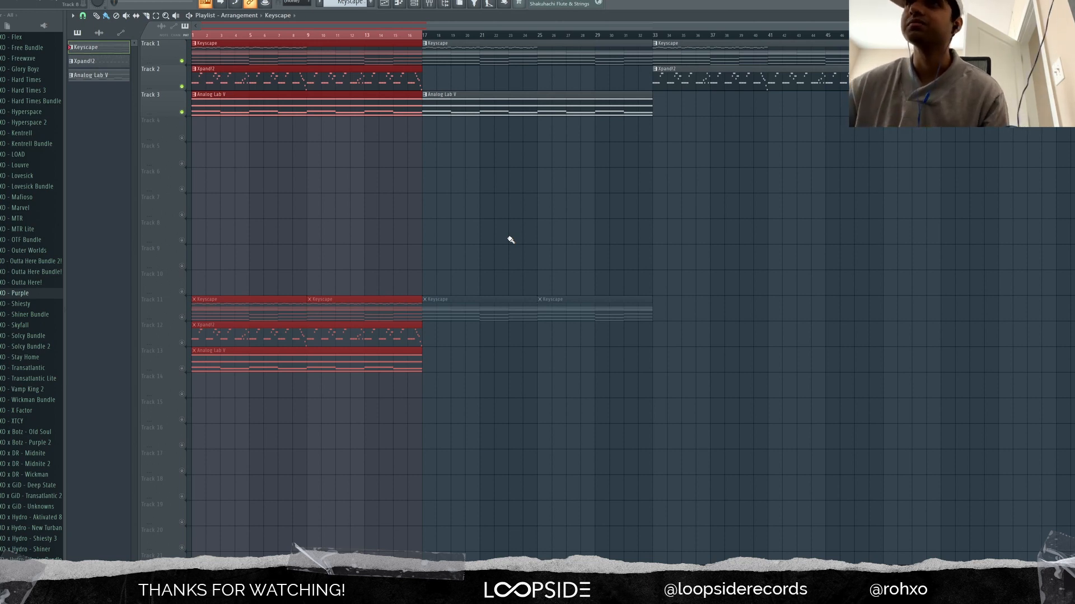
pyautogui.doubleClick(311, 57)
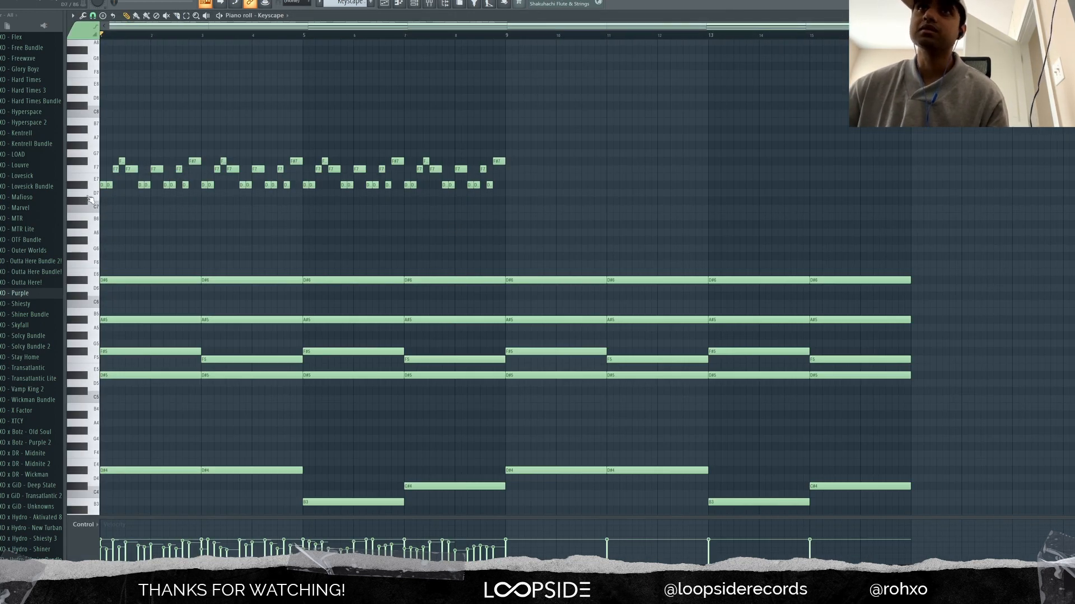
pyautogui.scroll(4, 90, 199)
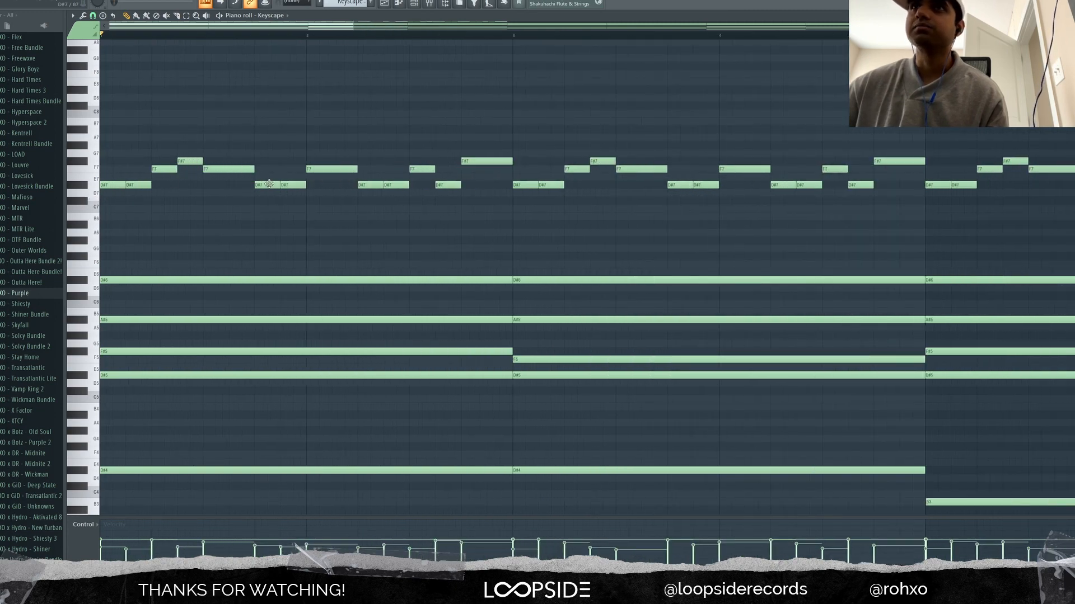
pyautogui.scroll(-5, 202, 194)
# - Copy the eight-bar high melody to bar 17 and play the copy on its own
pyautogui.moveTo(103, 243); pyautogui.dragTo(610, 63)
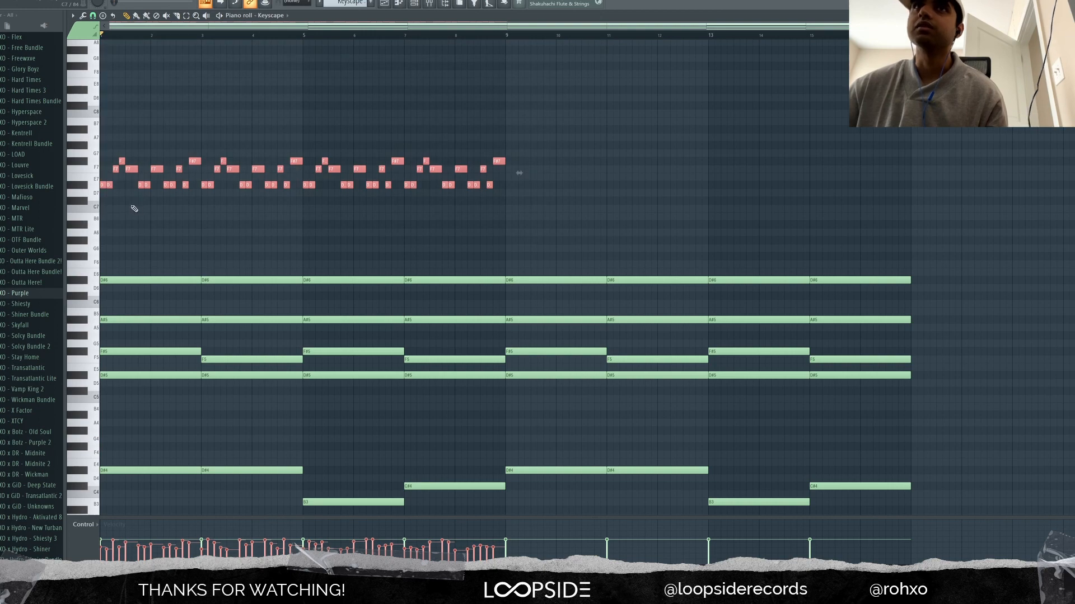
pyautogui.moveTo(109, 184)
pyautogui.mouseDown()
pyautogui.moveTo(1019, 226)
pyautogui.moveTo(920, 207)
pyautogui.mouseUp()
pyautogui.scroll(-2, 838, 214)
pyautogui.hotkey('ctrl', 'd')
pyautogui.click(681, 35)
pyautogui.press('space')
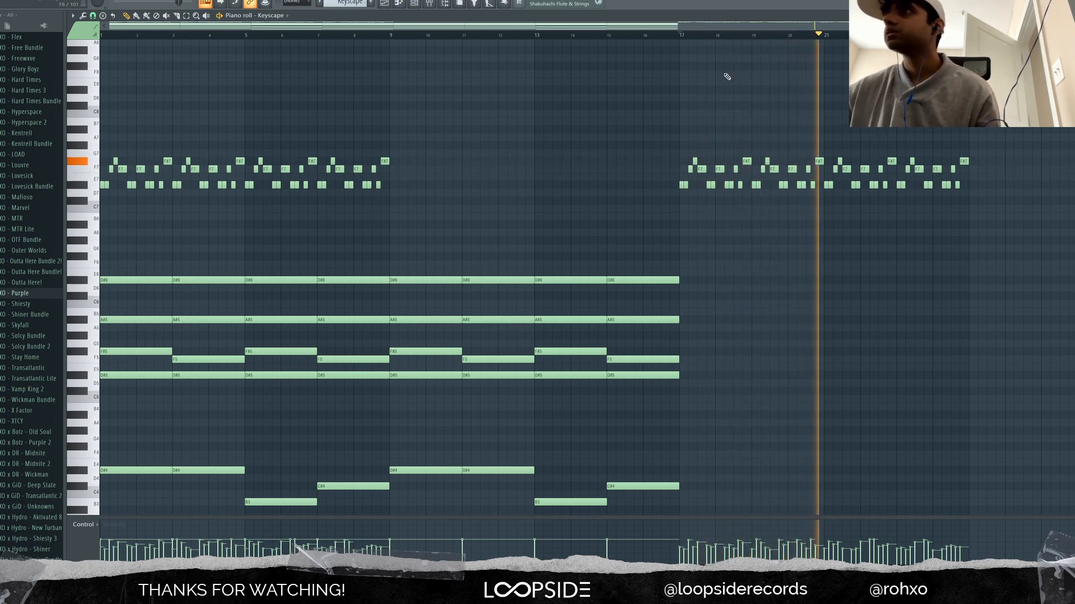
pyautogui.press('space')
# - Highlight the repeated D#7 notes in the copied melody, and delete the copy starting at bar 17
pyautogui.scroll(5, 750, 103)
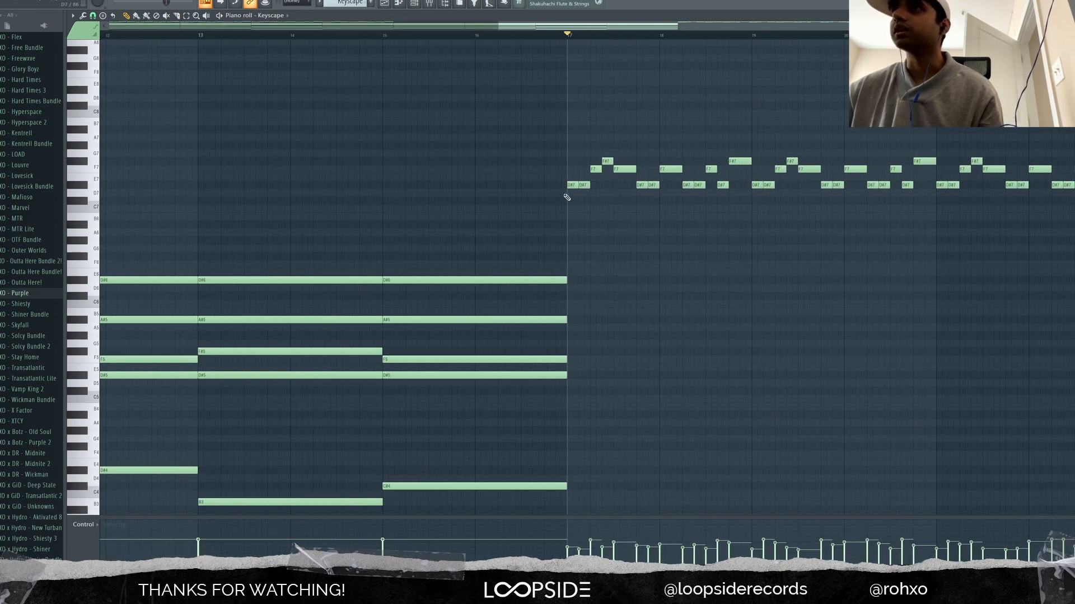
pyautogui.scroll(-5, 560, 196)
pyautogui.moveTo(993, 203); pyautogui.dragTo(649, 180)
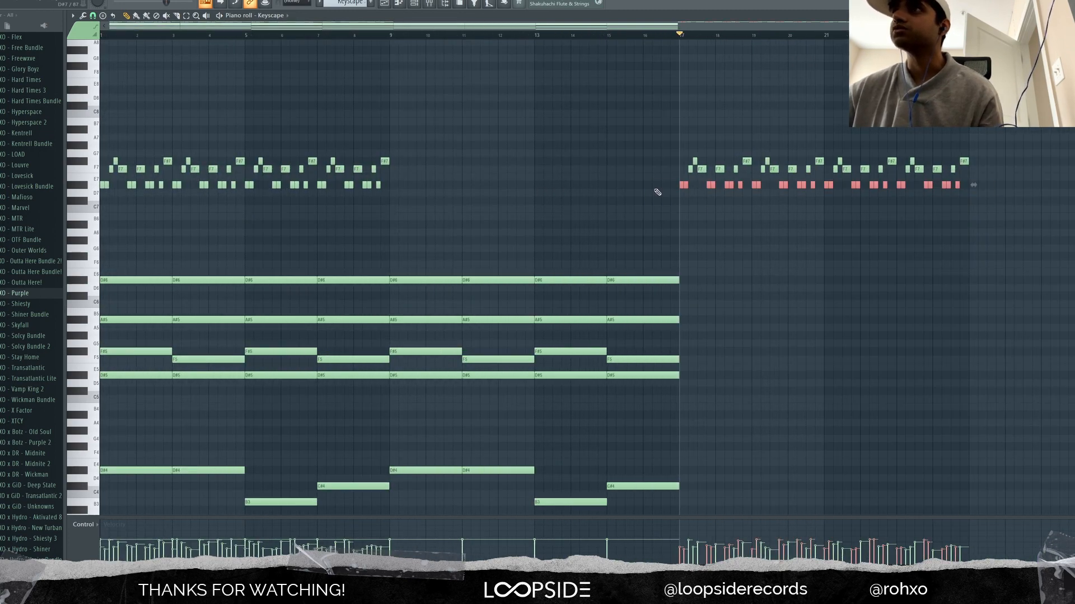
pyautogui.scroll(4, 484, 185)
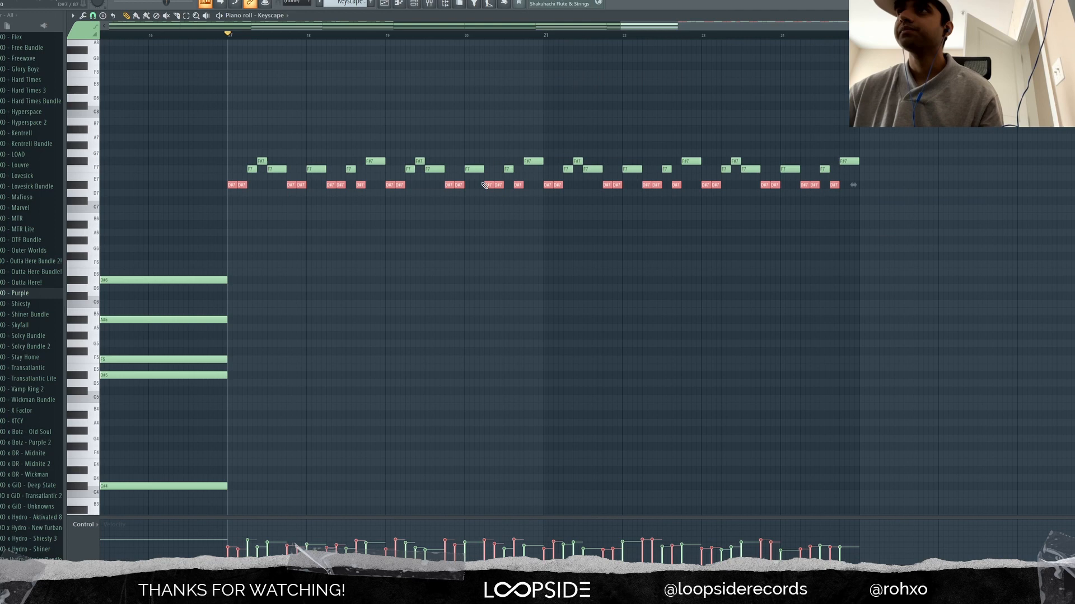
pyautogui.click(252, 169)
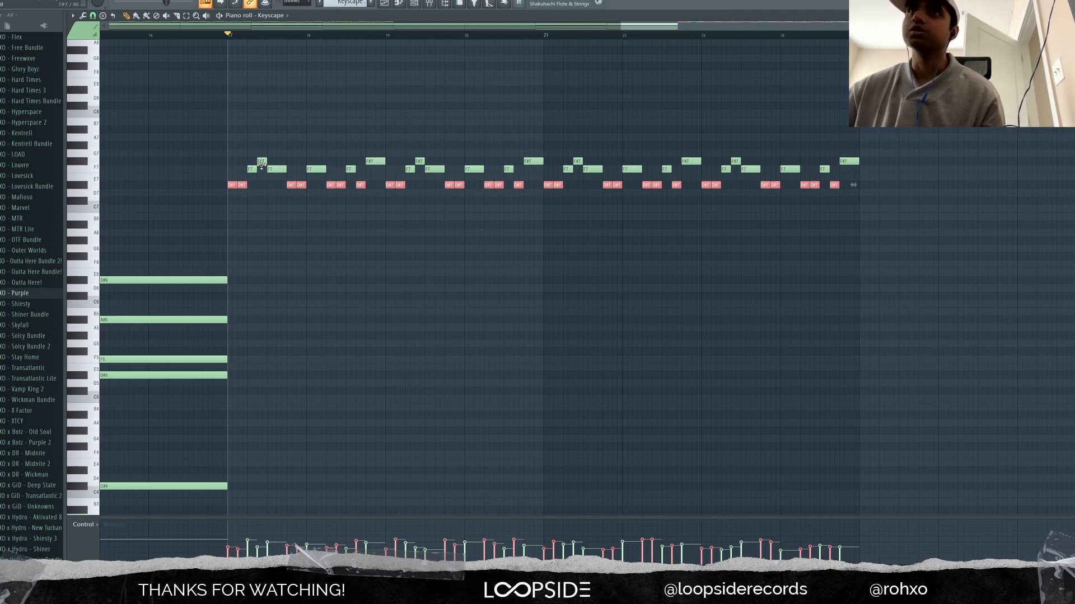
pyautogui.hotkey('ctrl', 'd')
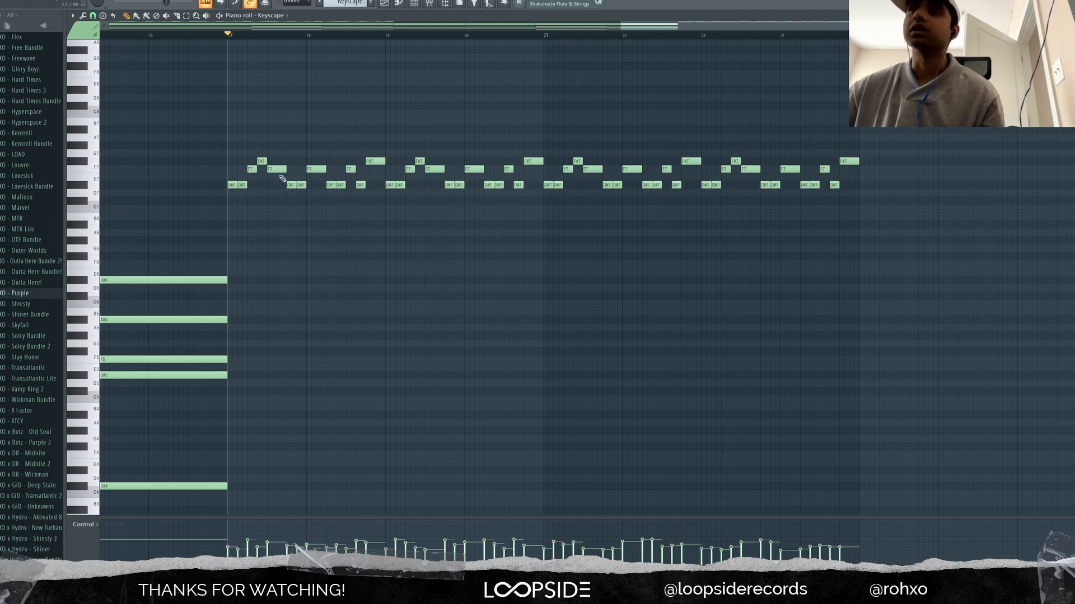
pyautogui.scroll(-4, 538, 282)
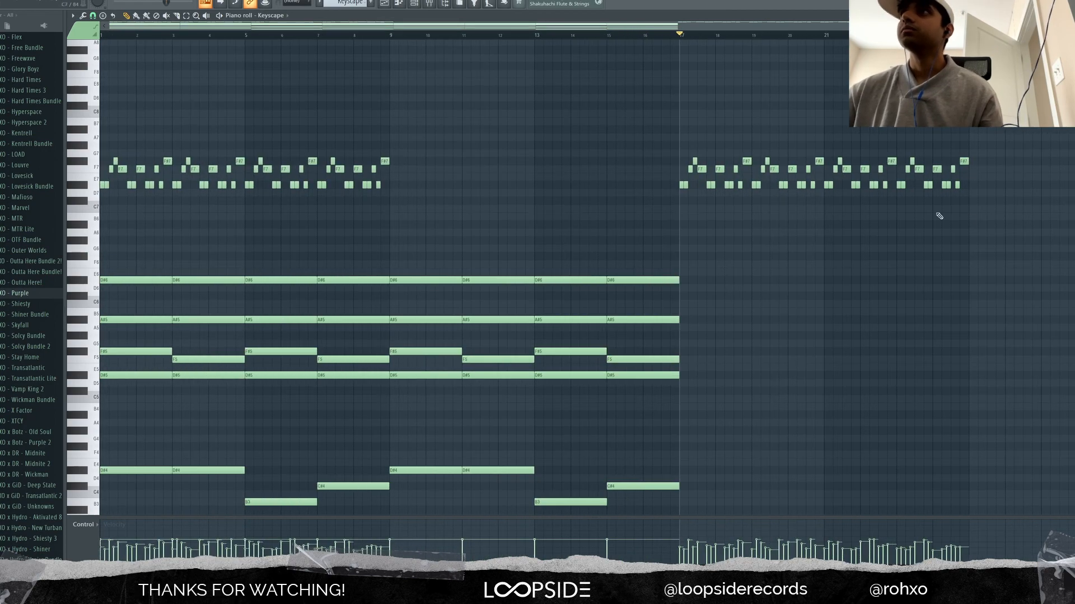
pyautogui.moveTo(1027, 213); pyautogui.dragTo(620, 92)
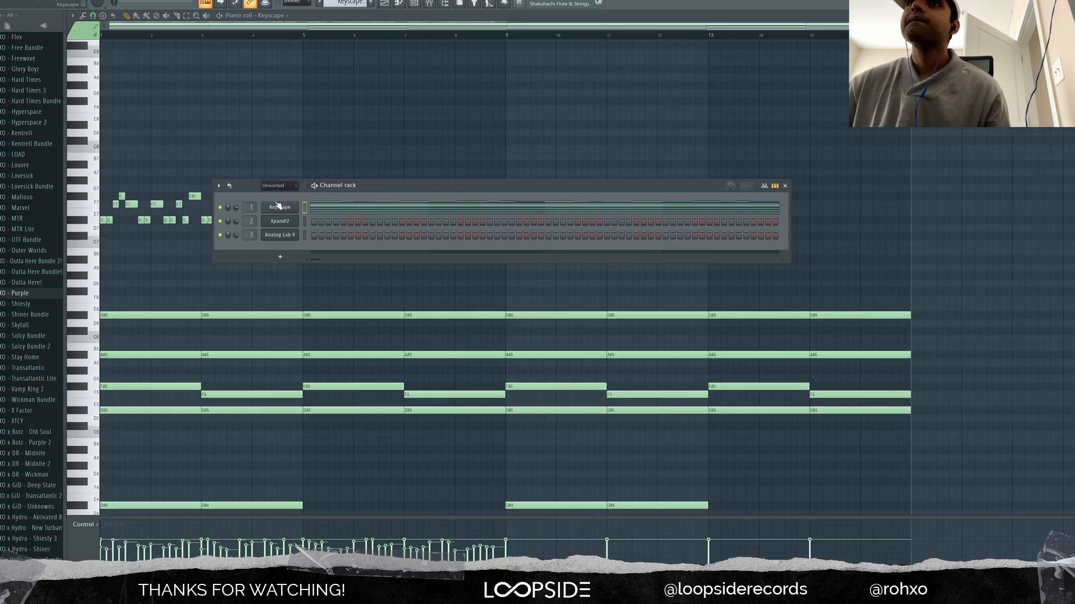
# - Open the Keyscape instrument from the channel rack to view its preset, close it and show the mixer
pyautogui.click(277, 203)
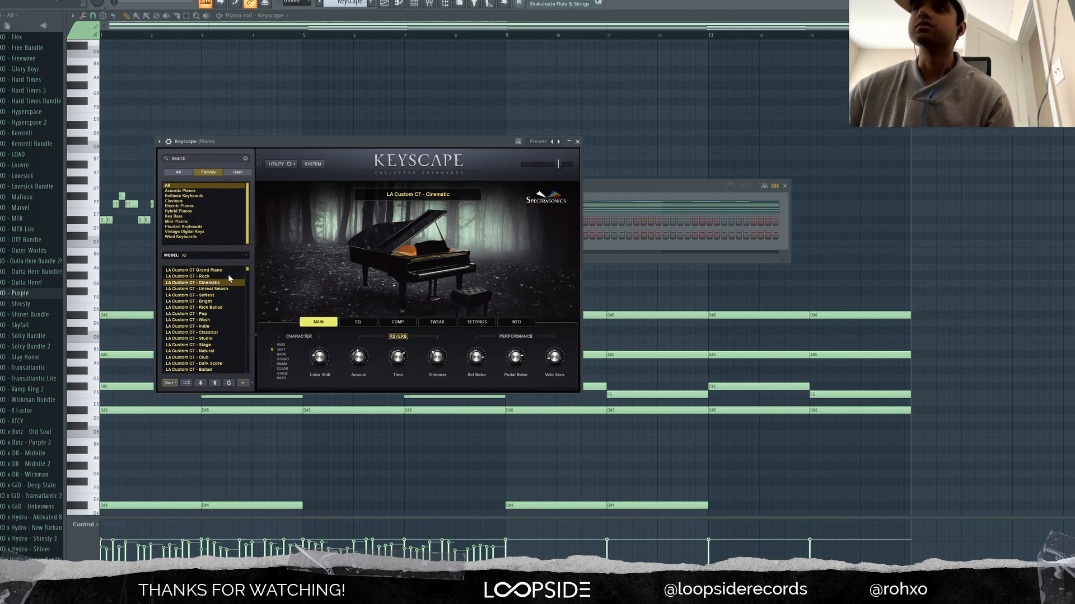
pyautogui.click(582, 82)
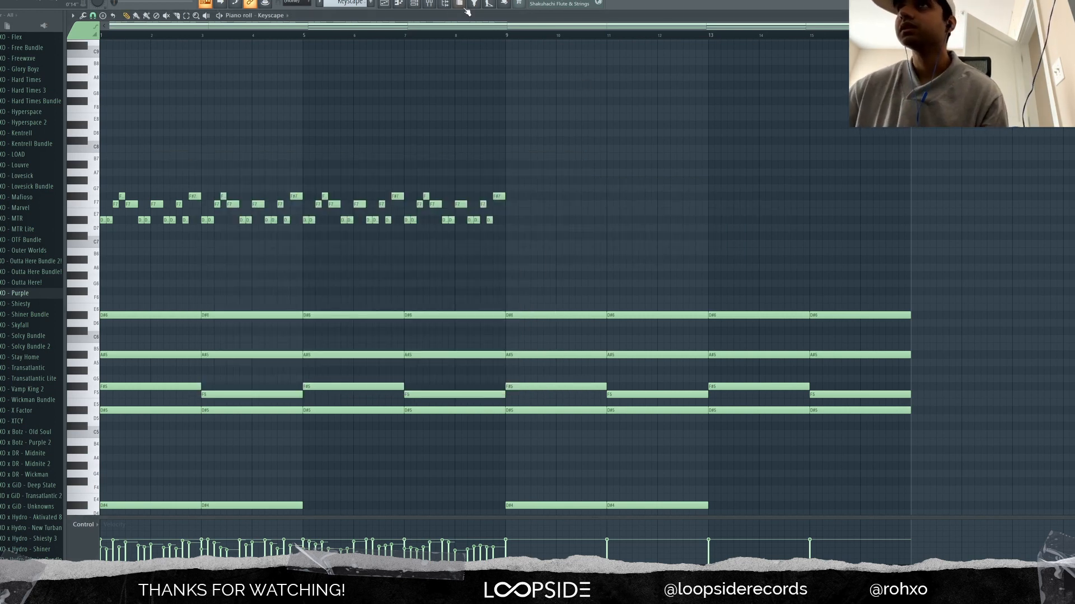
pyautogui.click(431, 3)
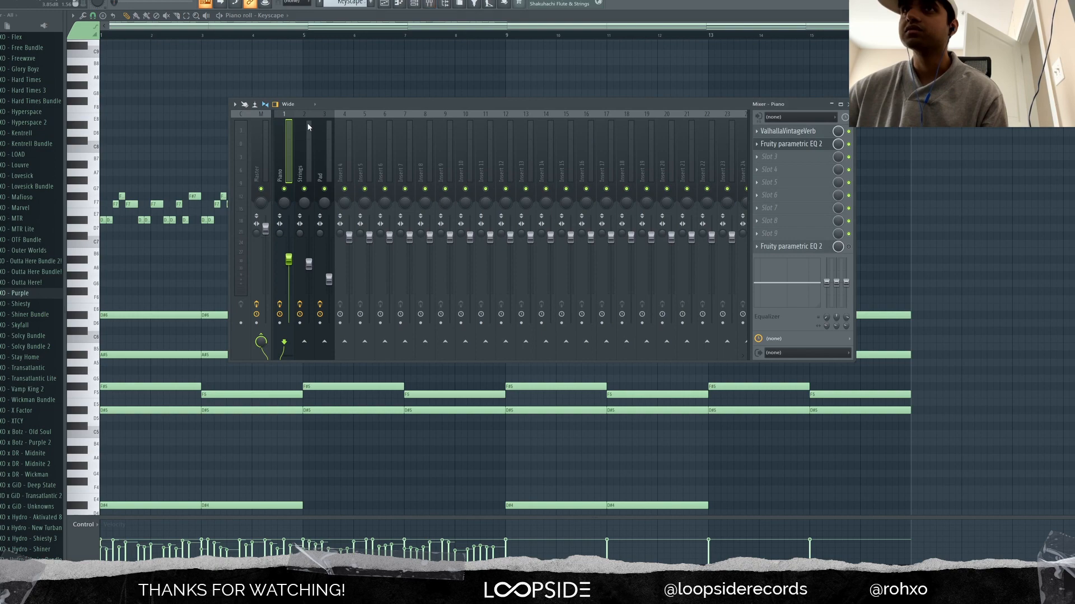
# - View the ValhallaVintageVerb and first Fruity parametric EQ 2 effects on the Piano mixer track
pyautogui.click(794, 133)
pyautogui.click(793, 144)
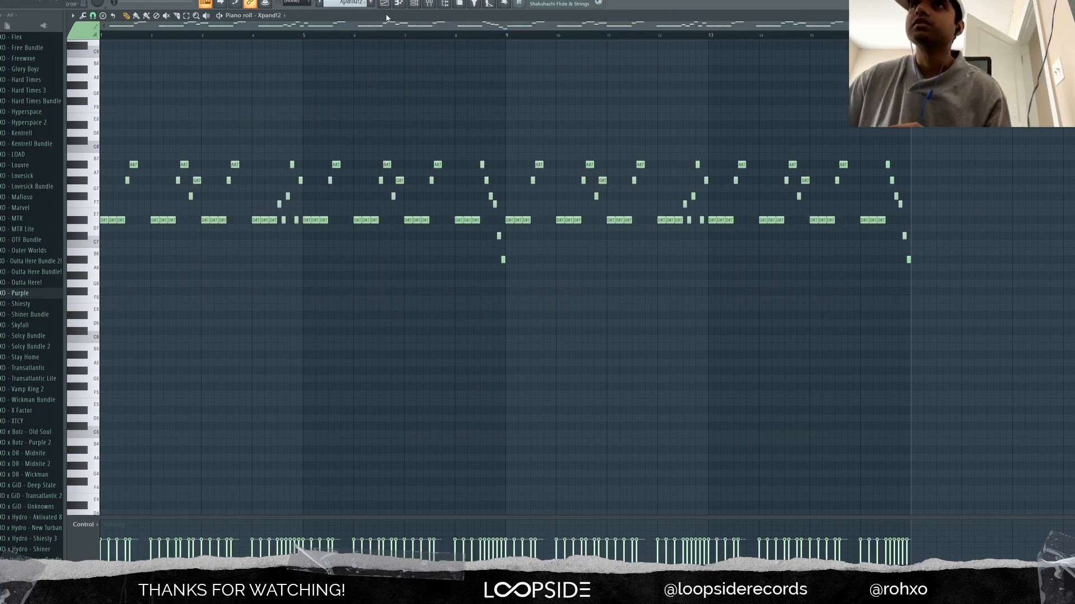
# - Open the Xpand!2 instrument from the channel rack, show its Spiccato Up+Down preset in the Strings category, and close it
pyautogui.click(414, 4)
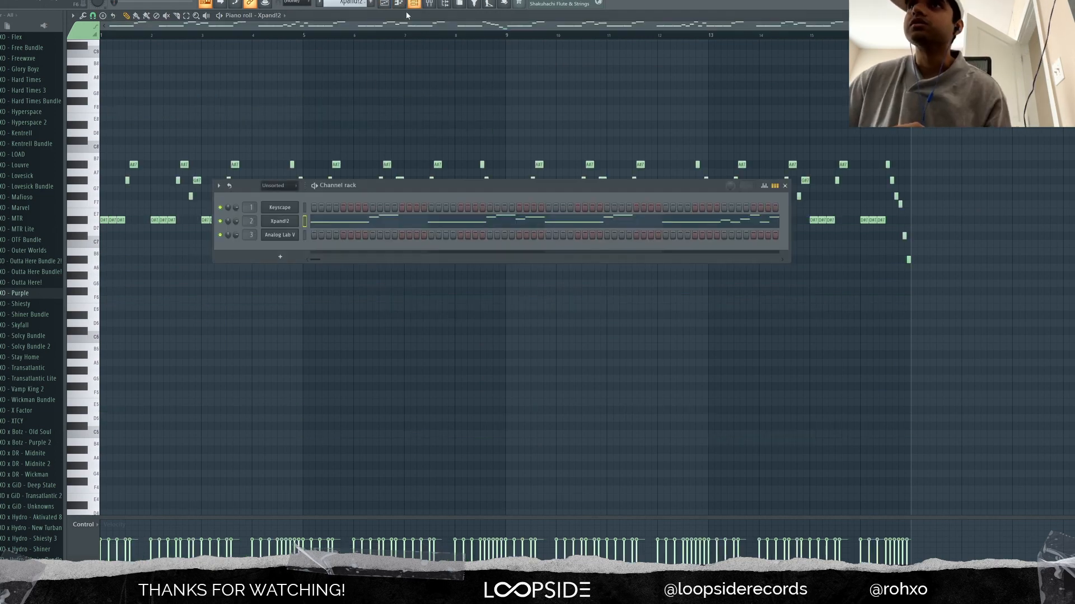
pyautogui.click(280, 222)
pyautogui.click(297, 291)
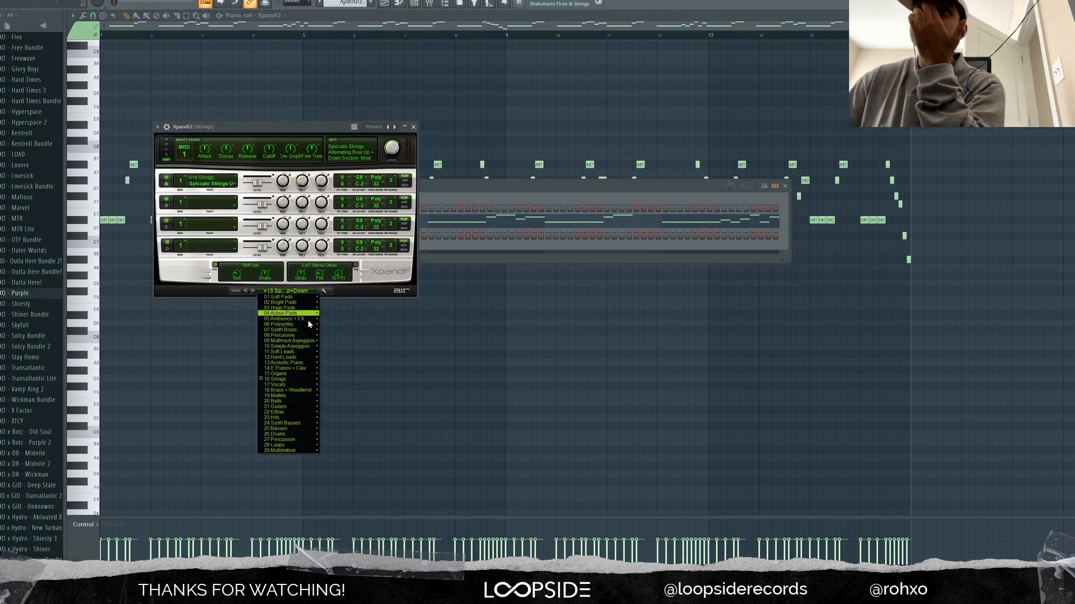
pyautogui.moveTo(283, 379)
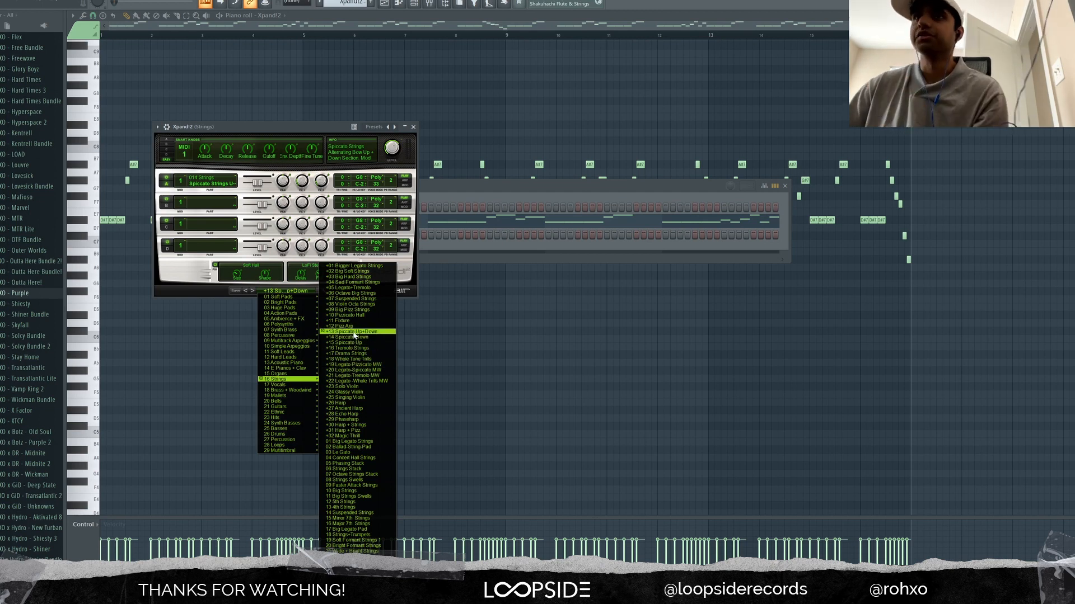
pyautogui.click(460, 324)
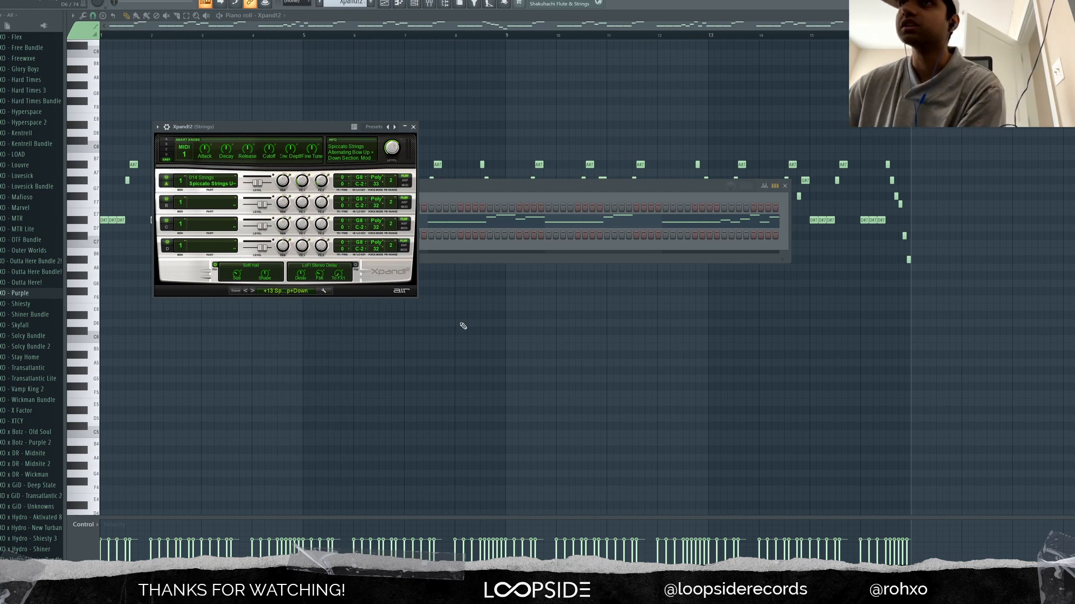
pyautogui.rightClick(457, 312)
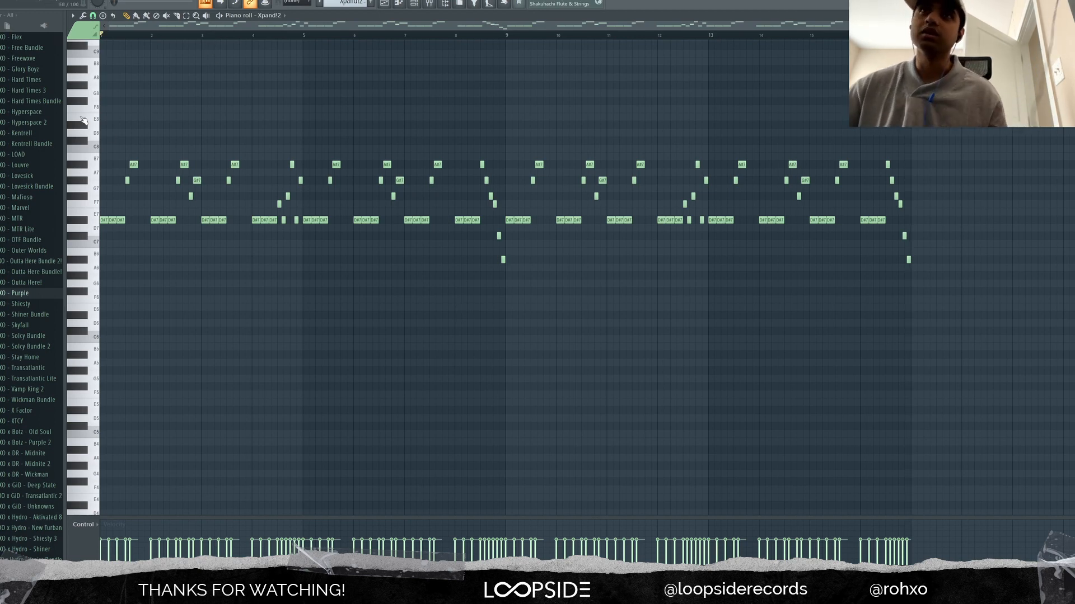
# - Set the piano roll snap for the Xpand!2 strings melody to 1/3 beat
pyautogui.scroll(4, 111, 99)
pyautogui.click(93, 16)
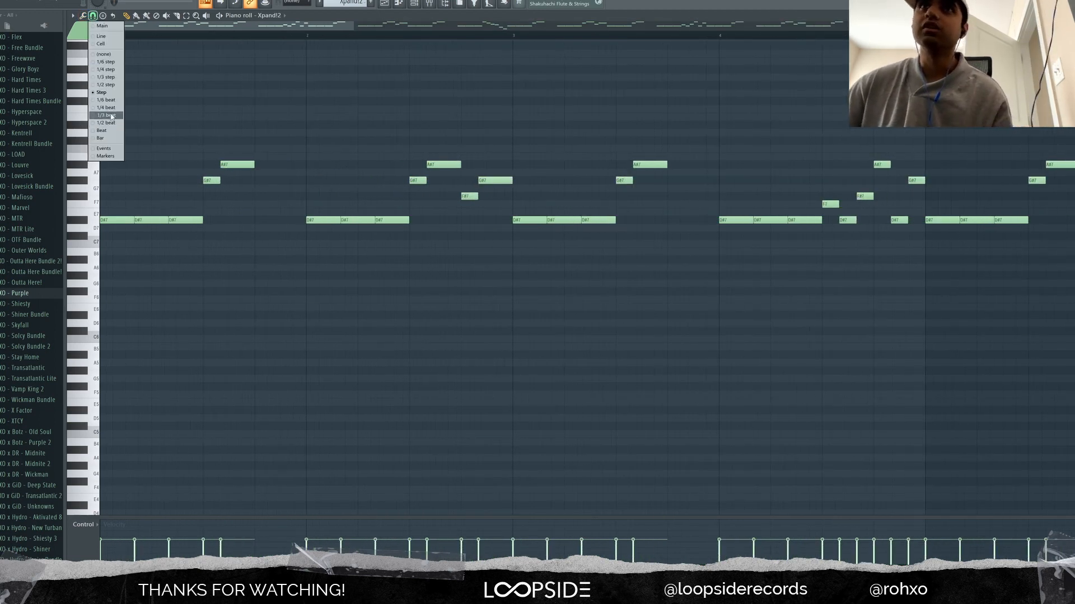
pyautogui.click(110, 117)
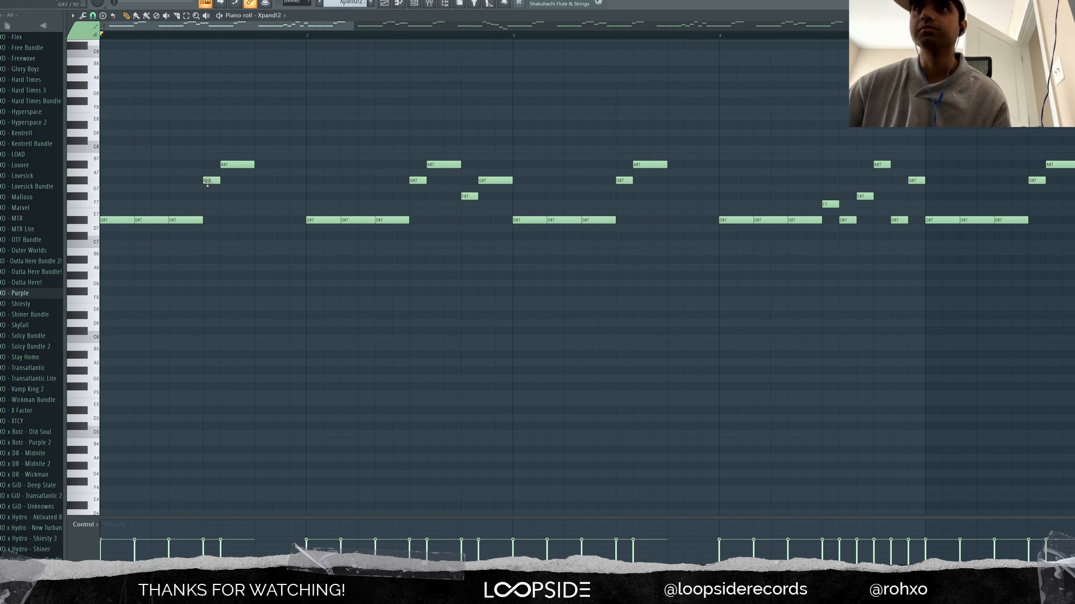
# - Play the Xpand!2 strings melody from the start through the end of bar 8, and stop playback
pyautogui.scroll(-4, 220, 187)
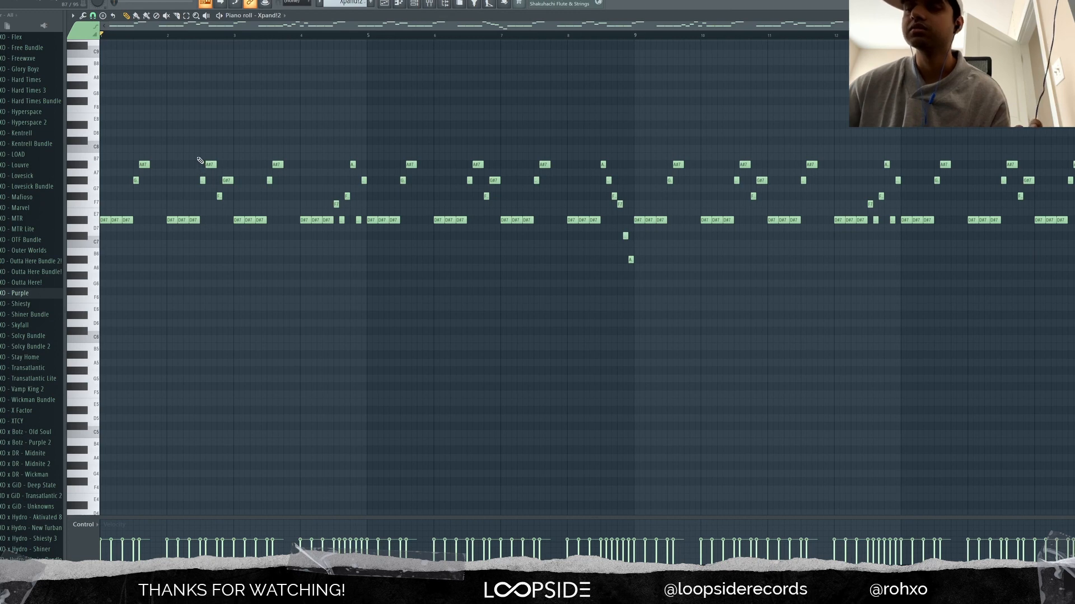
pyautogui.scroll(-1, 203, 162)
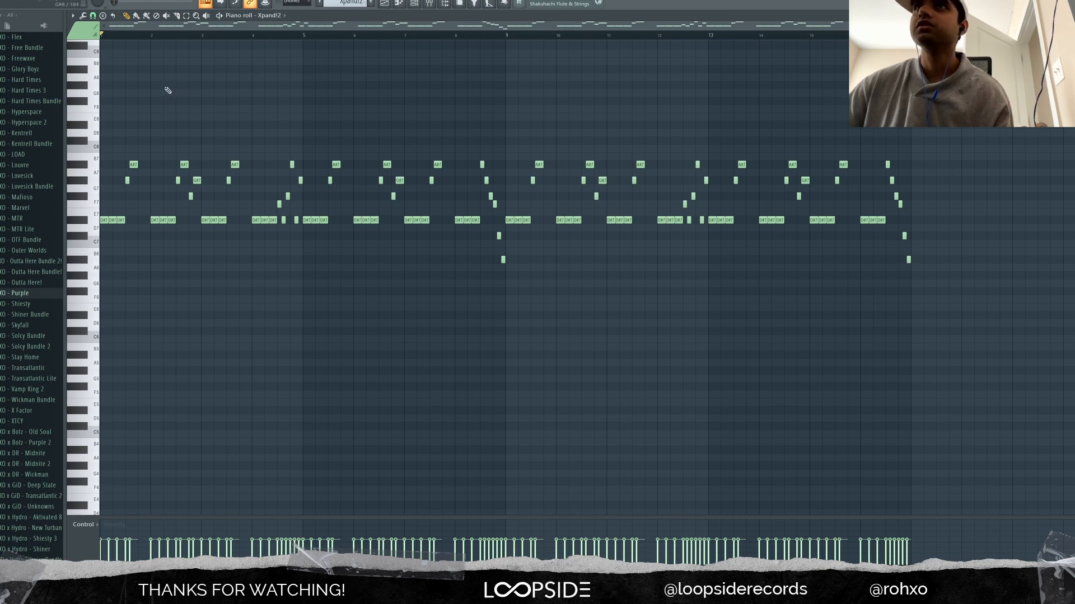
pyautogui.press('space')
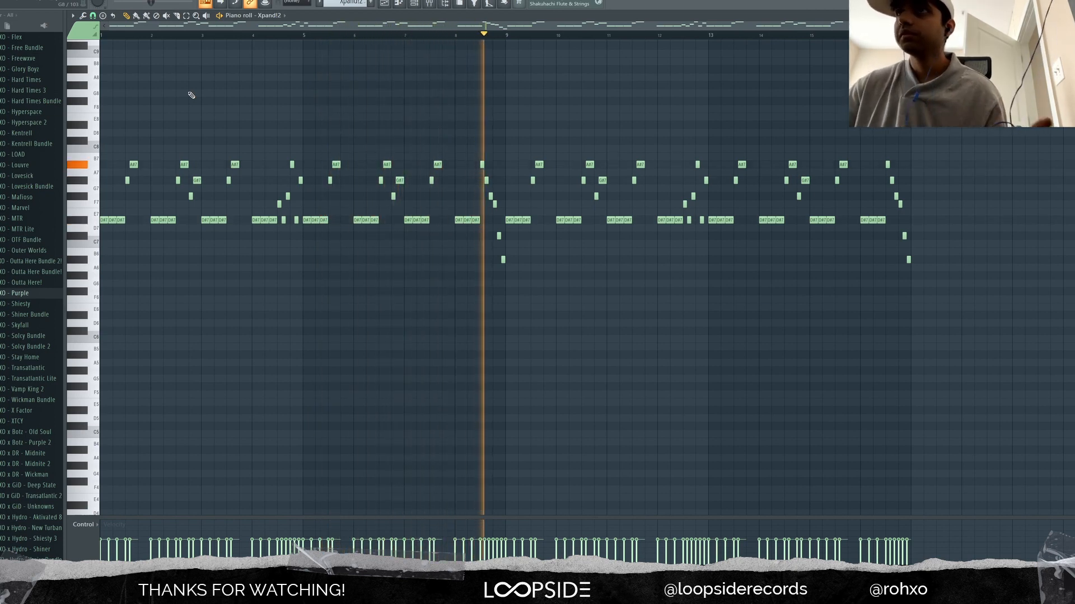
pyautogui.press('space')
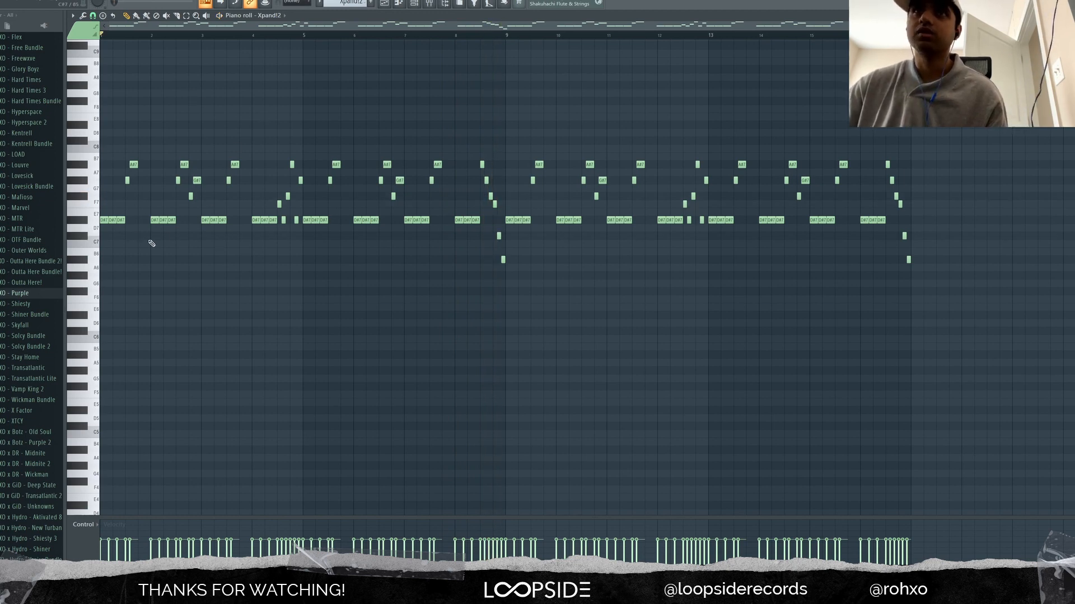
# - Highlight the notes above the repeated D#7 notes in the first three bars of the strings melody, and clear the selection
pyautogui.moveTo(149, 246); pyautogui.dragTo(82, 145)
pyautogui.scroll(5, 144, 170)
pyautogui.scroll(-3, 358, 204)
pyautogui.keyDown('ctrl'); pyautogui.click(363, 205); pyautogui.keyUp('ctrl')
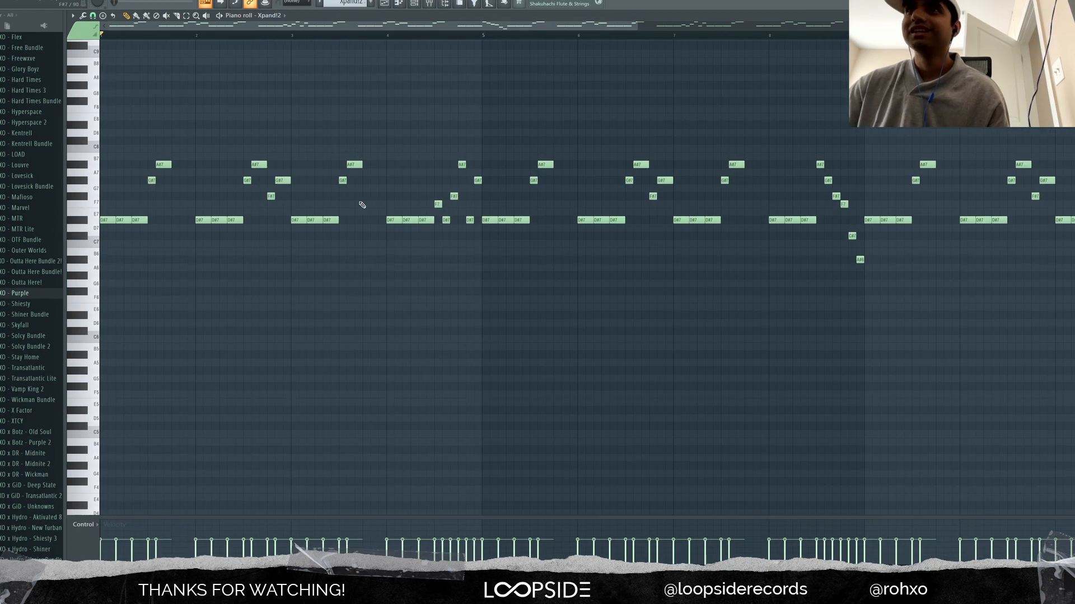
pyautogui.moveTo(362, 204); pyautogui.dragTo(145, 147)
pyautogui.scroll(3, 145, 147)
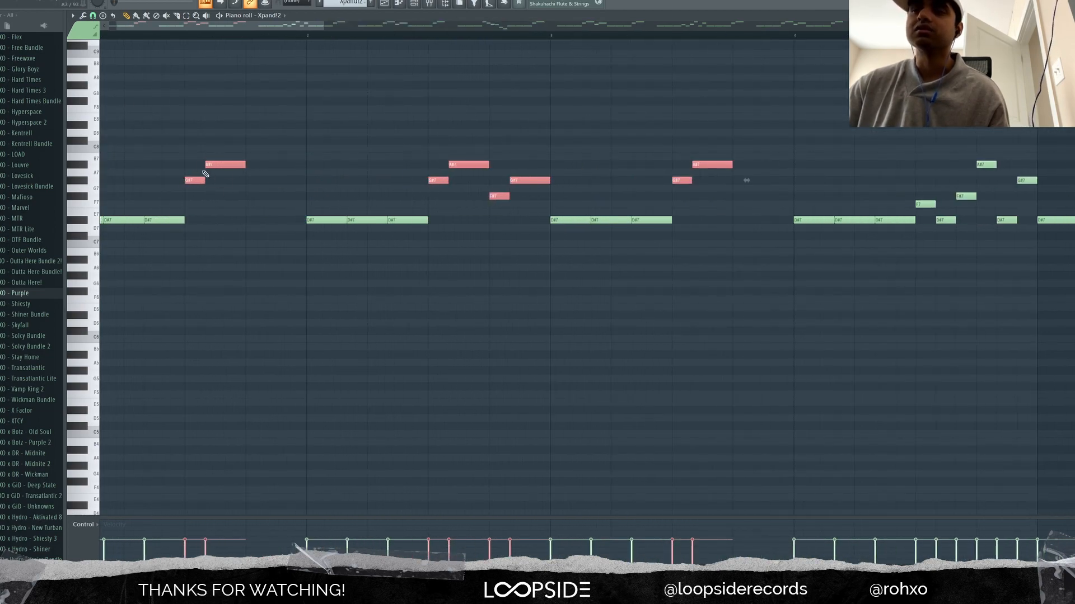
pyautogui.scroll(-3, 202, 168)
pyautogui.keyDown('ctrl'); pyautogui.click(219, 122); pyautogui.keyUp('ctrl')
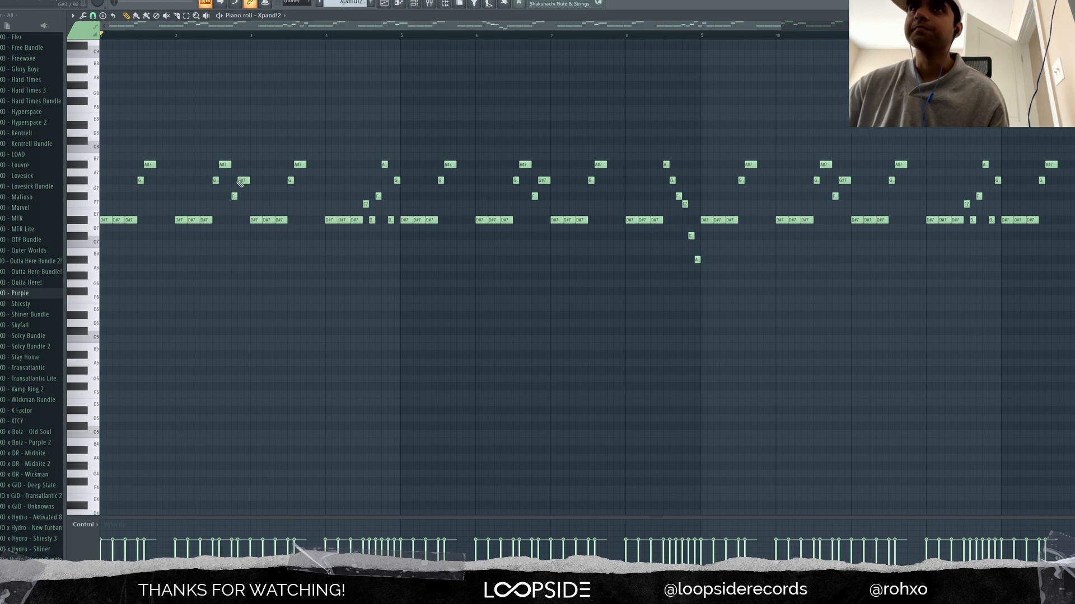
# - Place the playhead midway through bar 4 of the strings melody and play the run leading into bar 5
pyautogui.scroll(3, 401, 122)
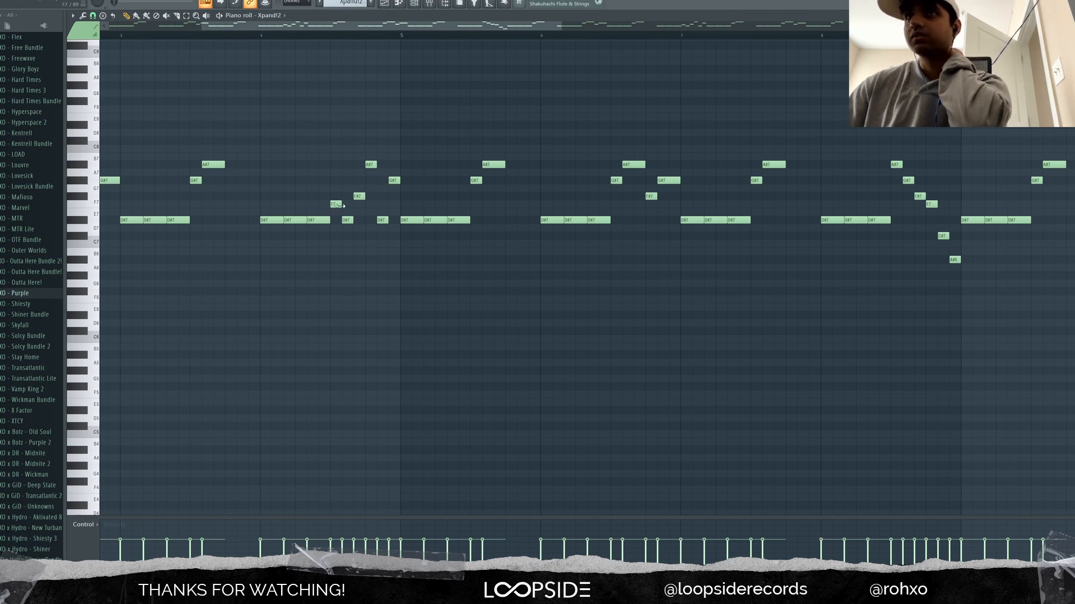
pyautogui.click(332, 35)
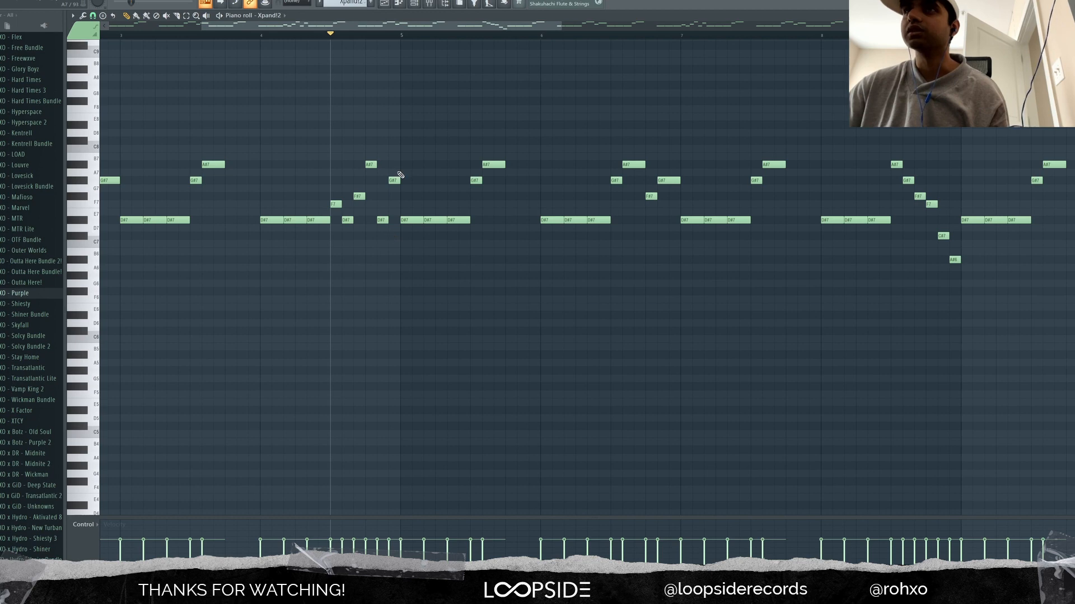
pyautogui.press('space')
pyautogui.press('space')
pyautogui.scroll(-4, 398, 130)
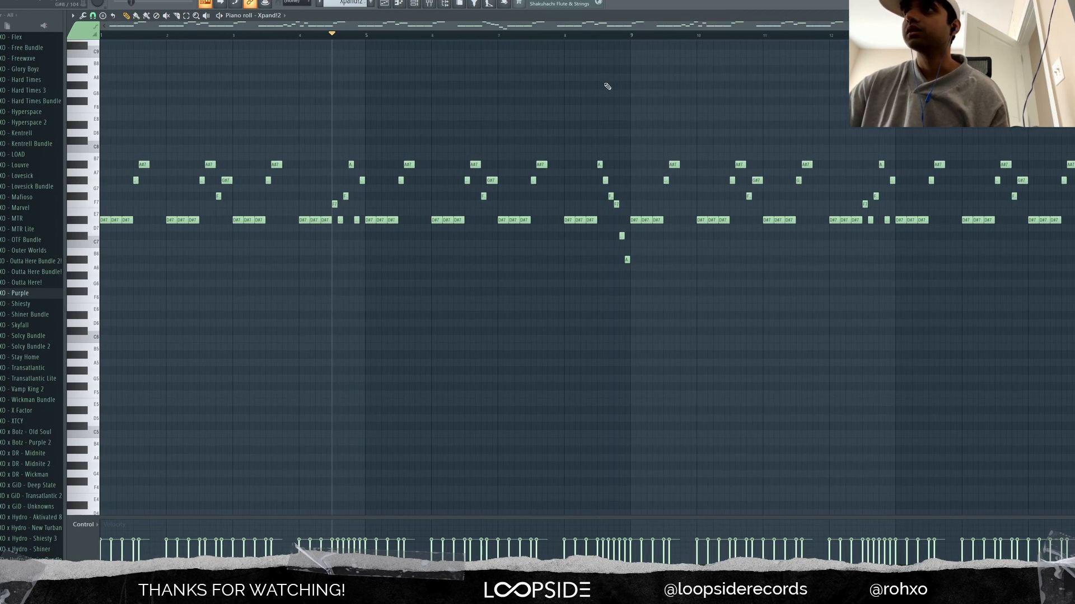
# - Place the playhead midway through bar 8 and play the descending run that ends the strings phrase
pyautogui.click(600, 35)
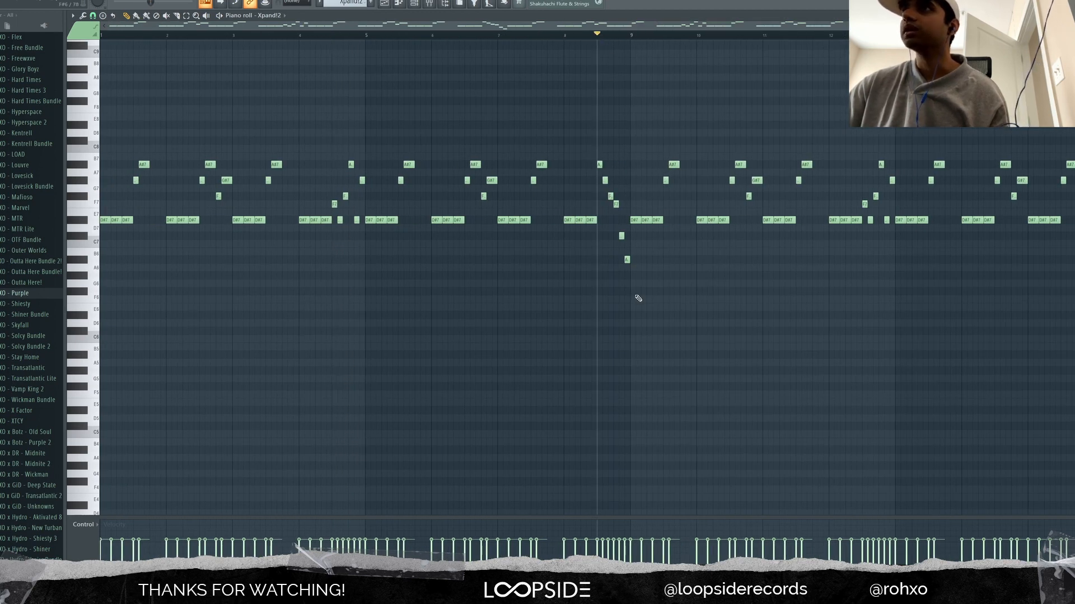
pyautogui.press('space')
pyautogui.press('space')
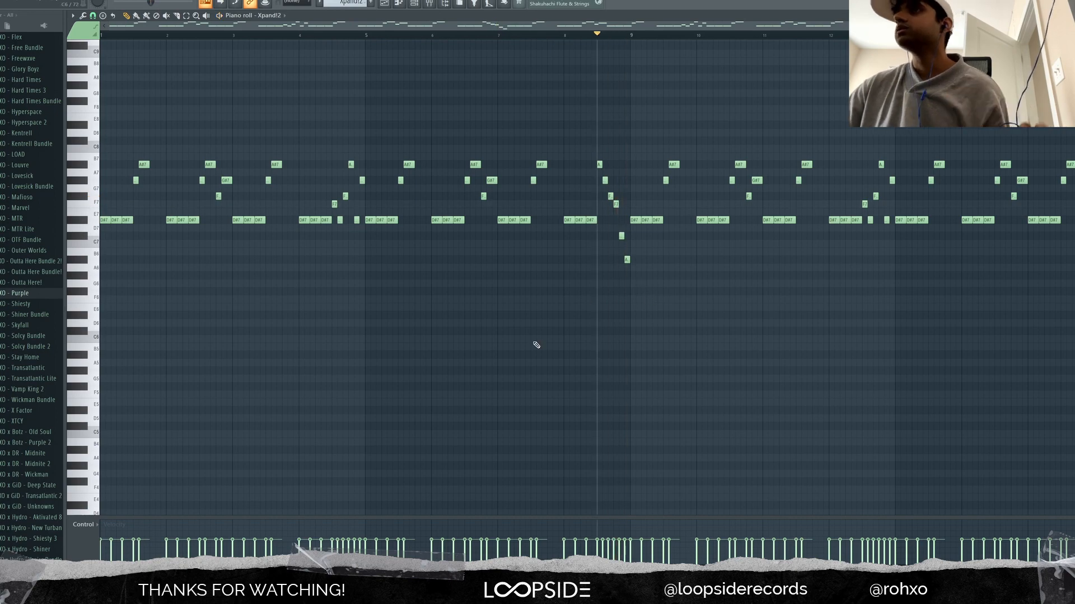
pyautogui.scroll(-2, 528, 334)
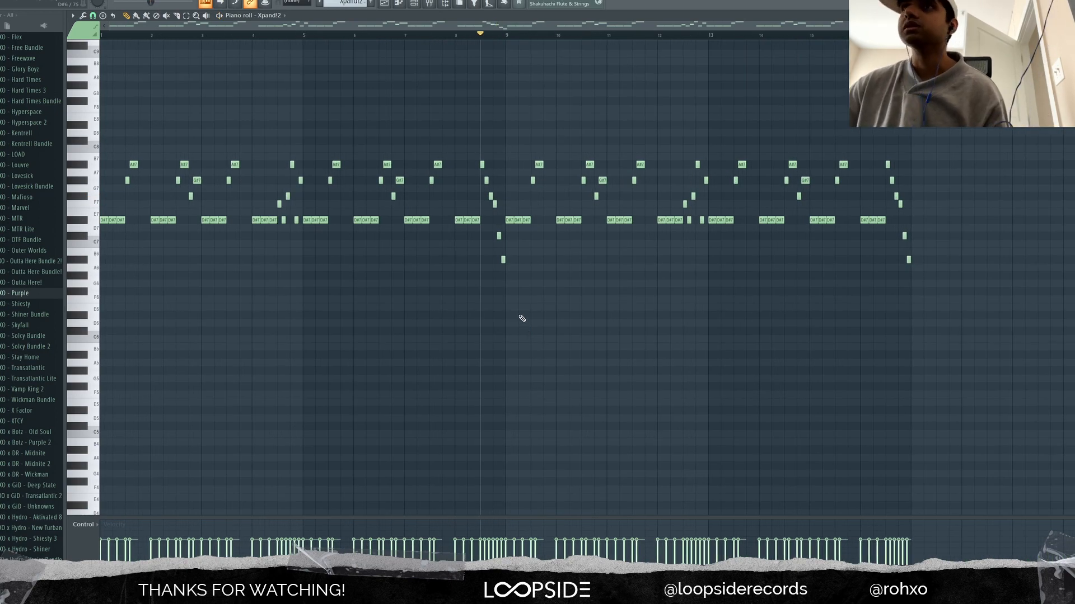
# - Show the mixer and view the Strings track's ValhallaVintageVerb, soothe2, first Fruity parametric EQ 2 and PanCake2 effects
pyautogui.press('F9')
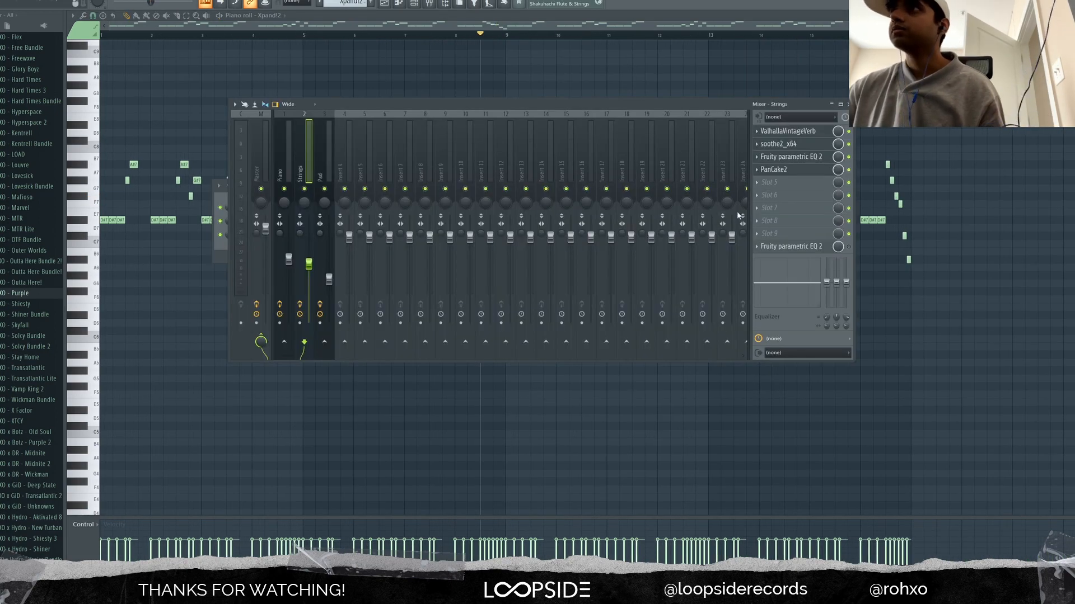
pyautogui.click(789, 131)
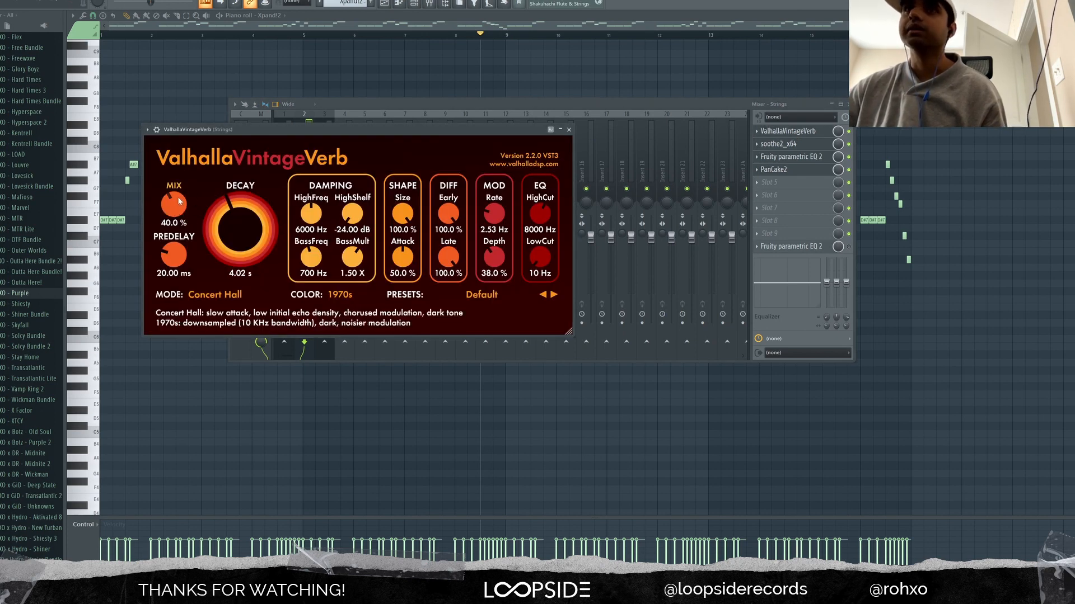
pyautogui.click(788, 143)
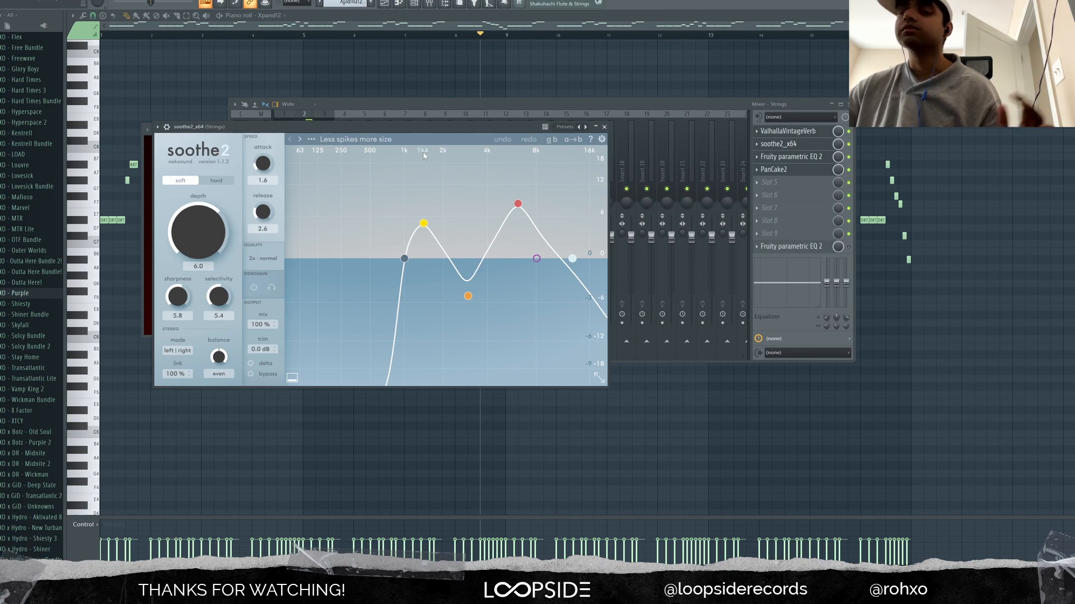
pyautogui.click(792, 158)
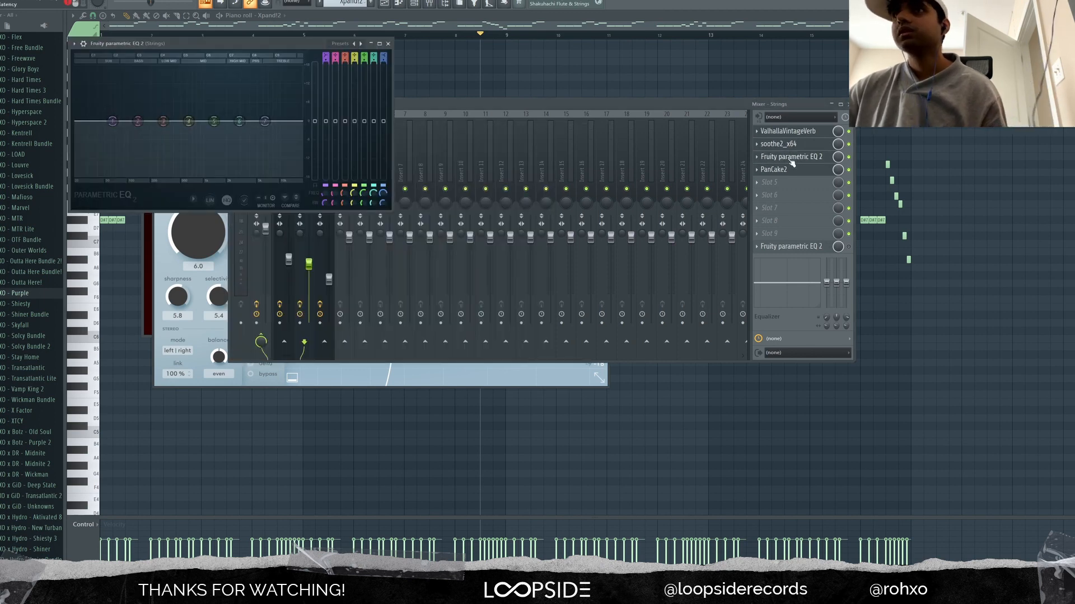
pyautogui.click(785, 170)
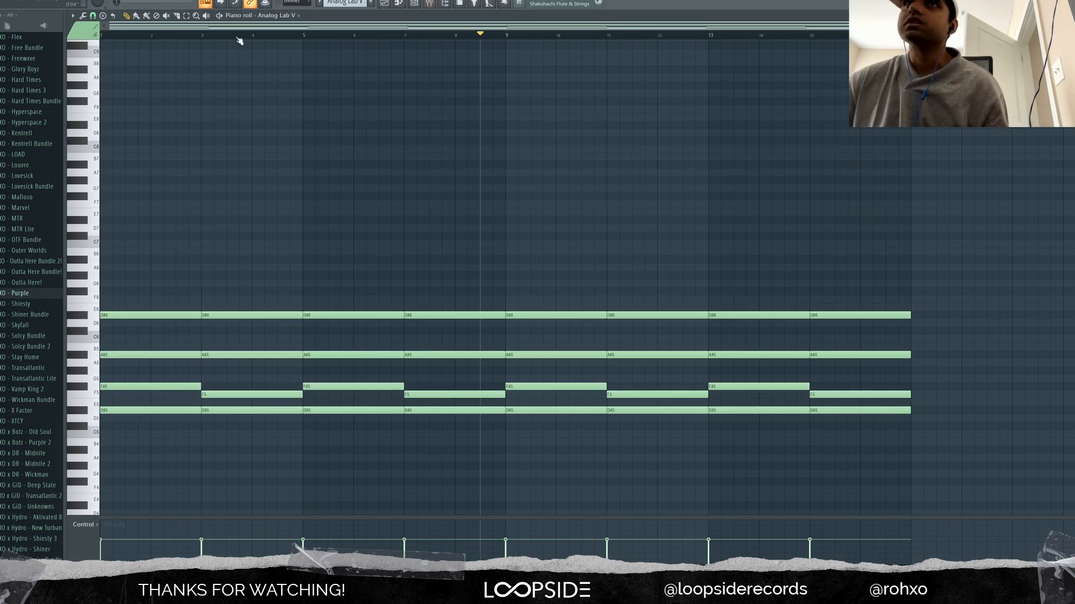
# - Show the Analog Lab V channel in the channel rack and examine its sustained chord notes in the piano roll
pyautogui.press('space')
pyautogui.click(413, 5)
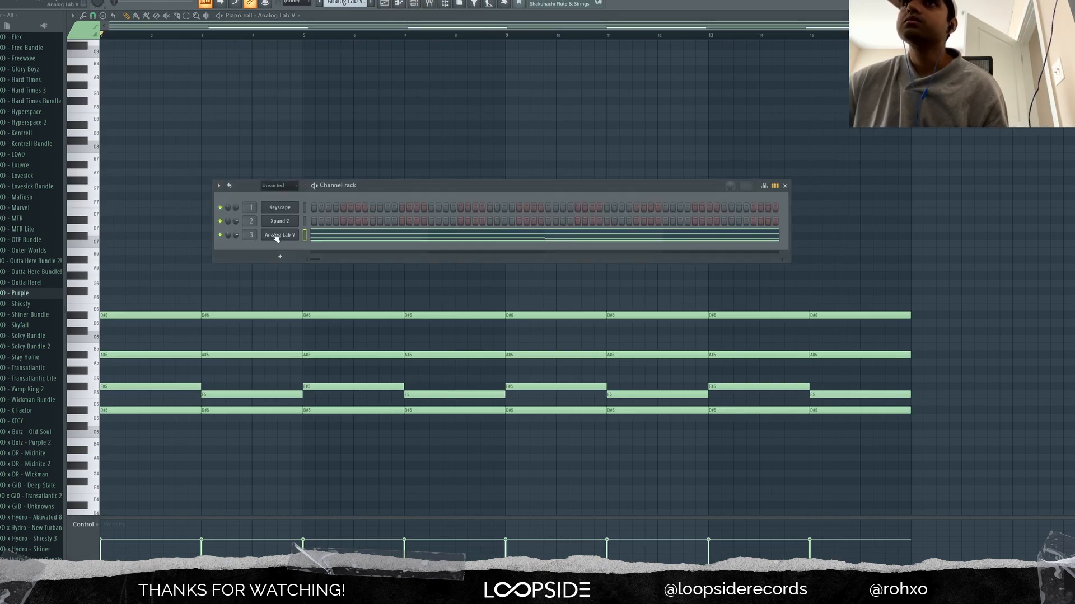
pyautogui.press('F6')
pyautogui.scroll(-8, 236, 308)
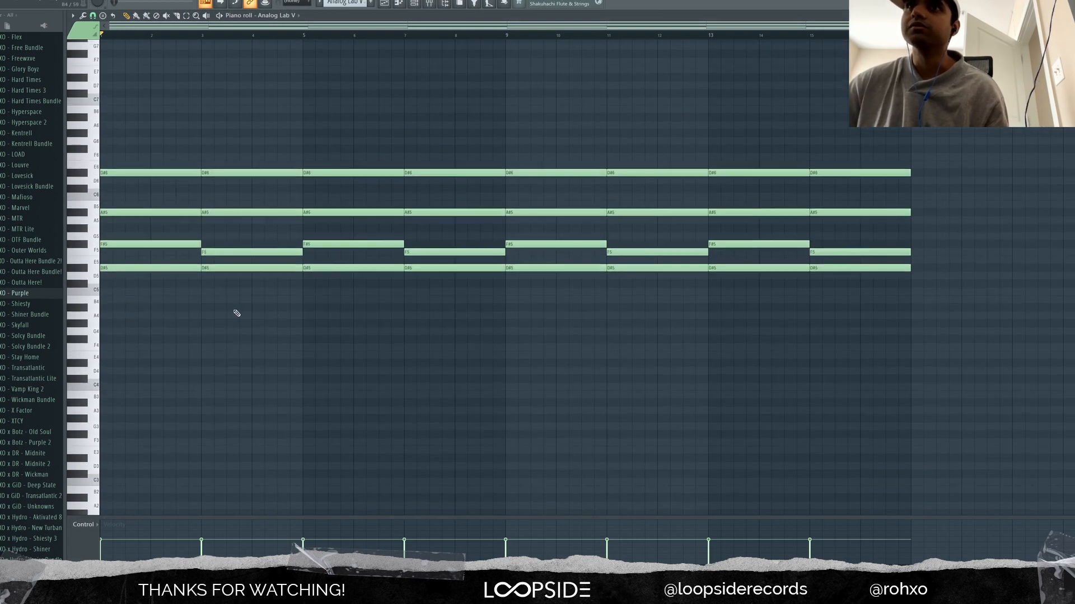
pyautogui.scroll(1, 205, 278)
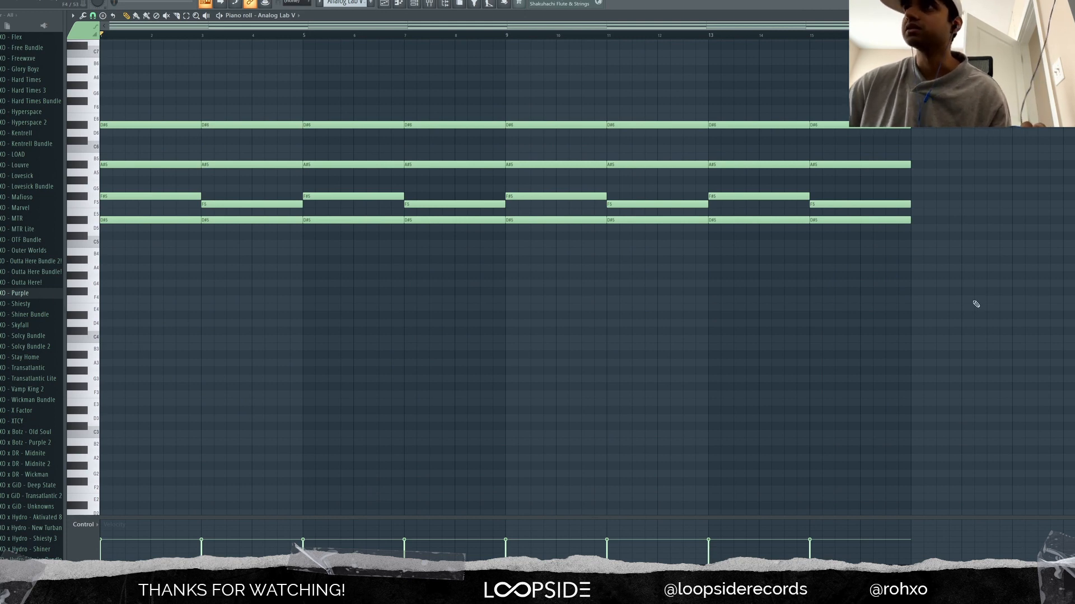
pyautogui.hotkey('ctrl', 'a')
pyautogui.click(456, 101)
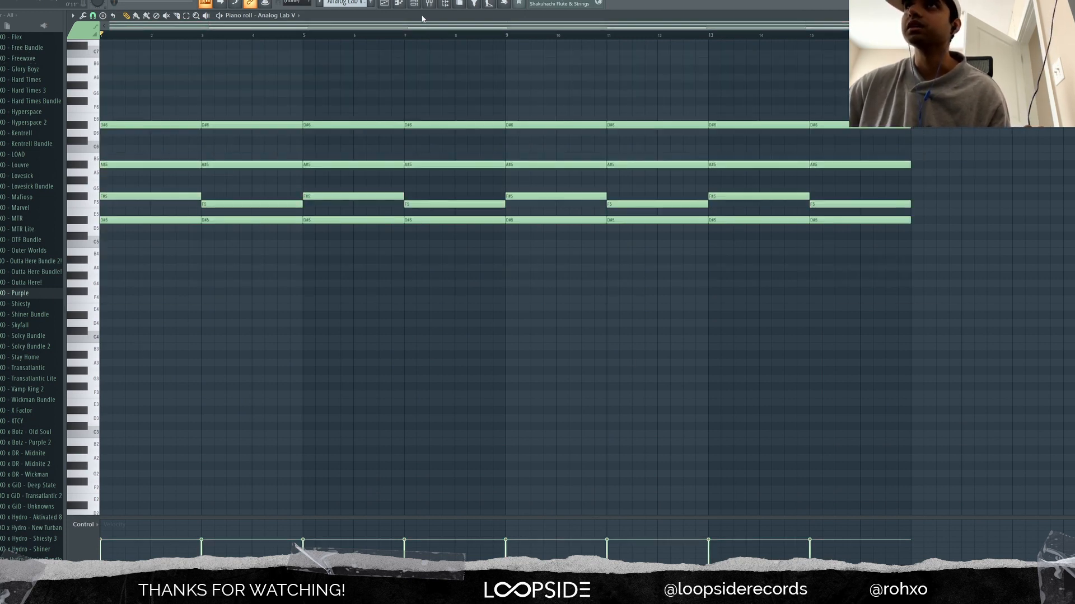
# - Open the Analog Lab V instrument, locate the Nostalgia preset in the LOOPHOLE III bank, and close it
pyautogui.press('F6')
pyautogui.click(279, 234)
pyautogui.click(93, 141)
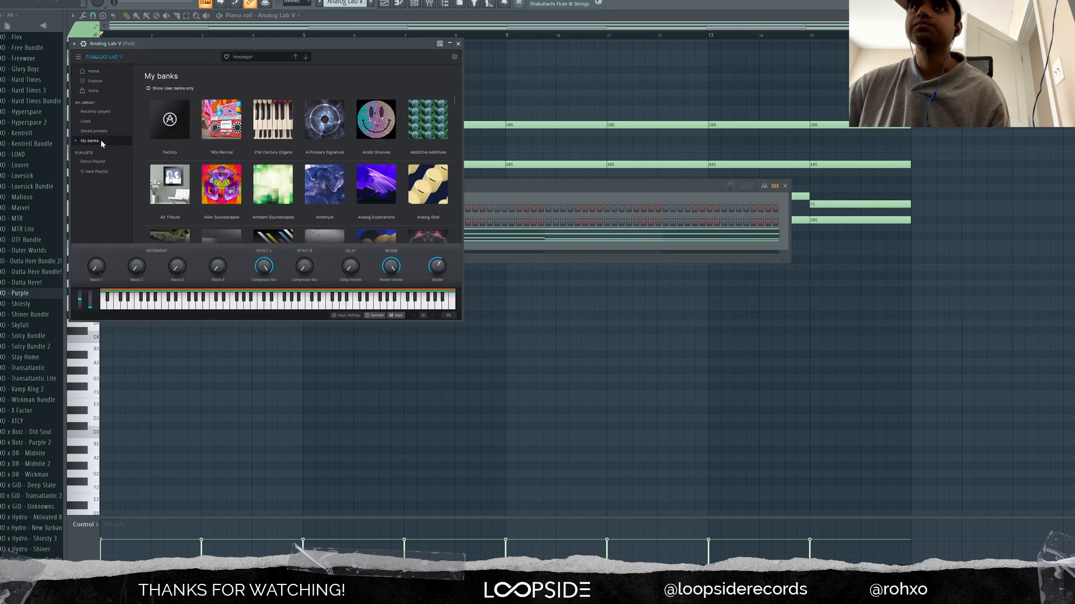
pyautogui.click(270, 185)
pyautogui.click(261, 200)
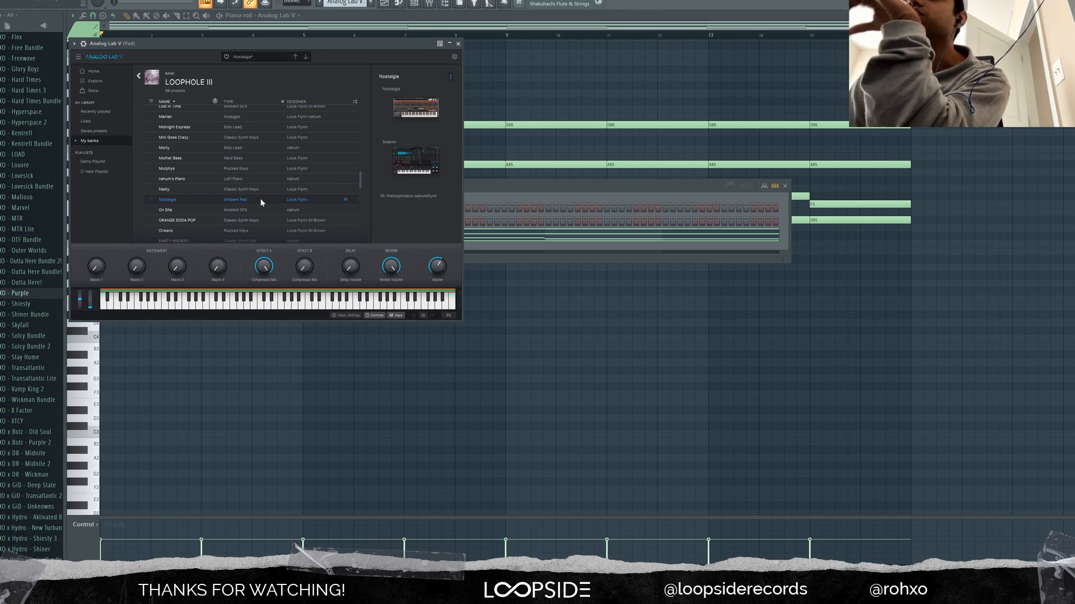
pyautogui.rightClick(553, 87)
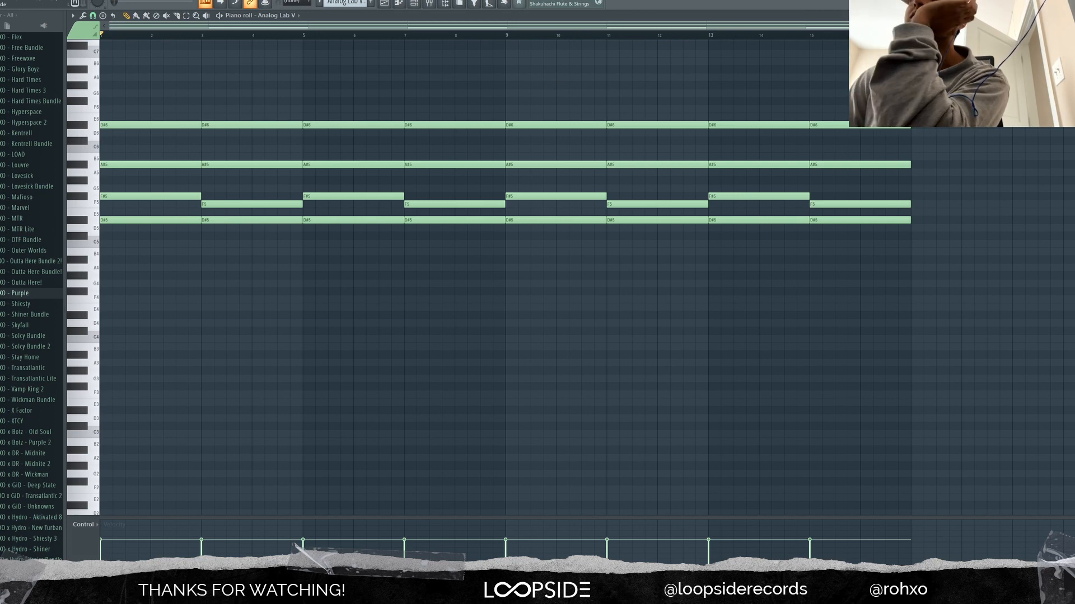
# - Play the Analog Lab V pad chords from the start, and stop playback during the second four bars
pyautogui.press('space')
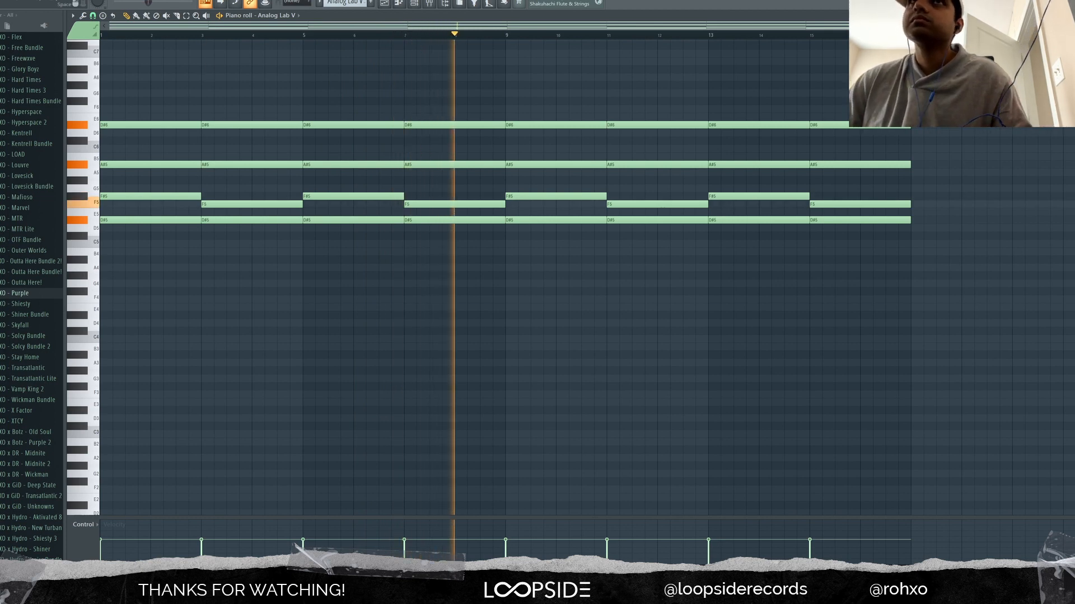
pyautogui.press('space')
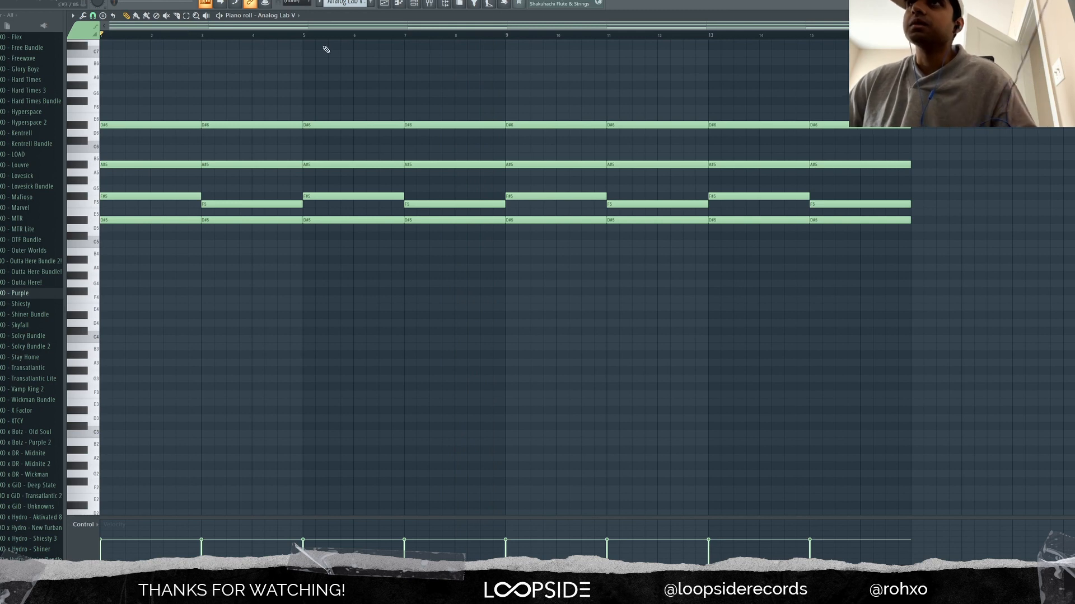
# - Show the mixer and view the Pad track's ValhallaVintageVerb, Ghz Midside 3 and Fruity parametric EQ 2 effects
pyautogui.click(429, 6)
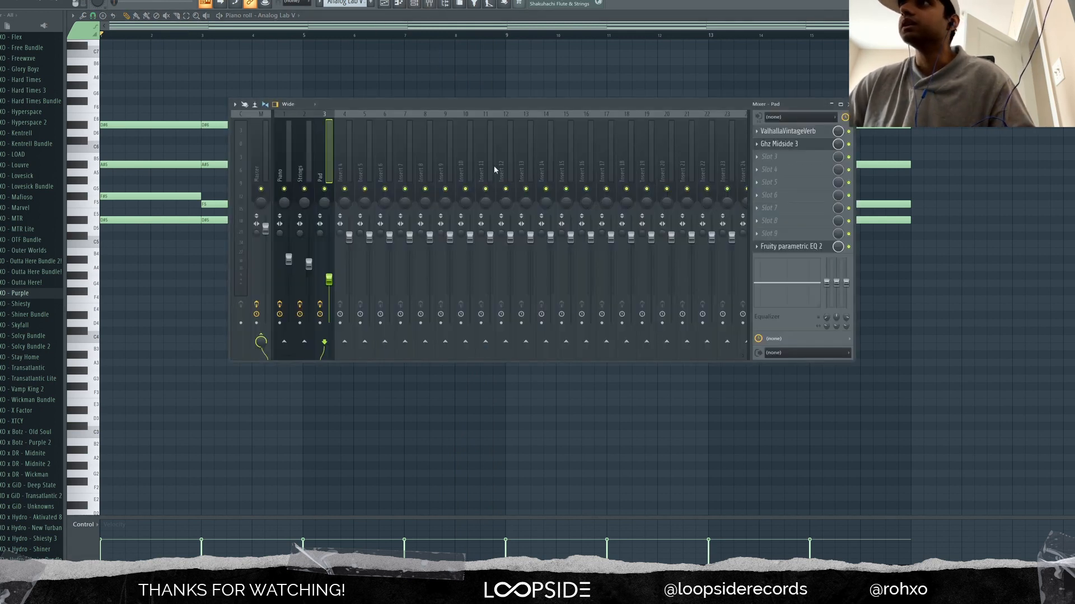
pyautogui.click(808, 131)
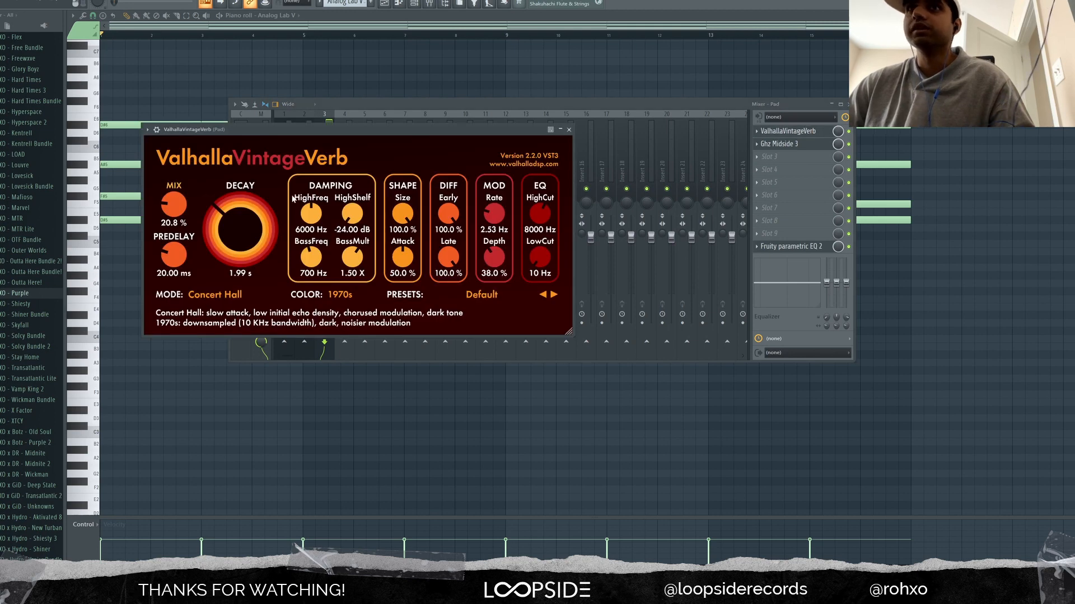
pyautogui.click(784, 144)
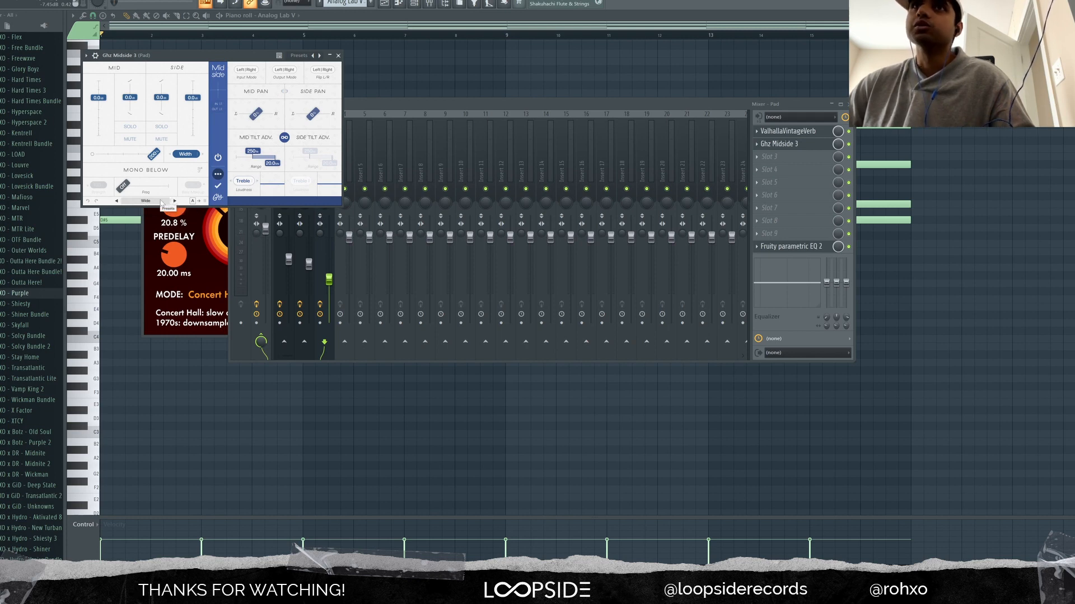
pyautogui.click(790, 247)
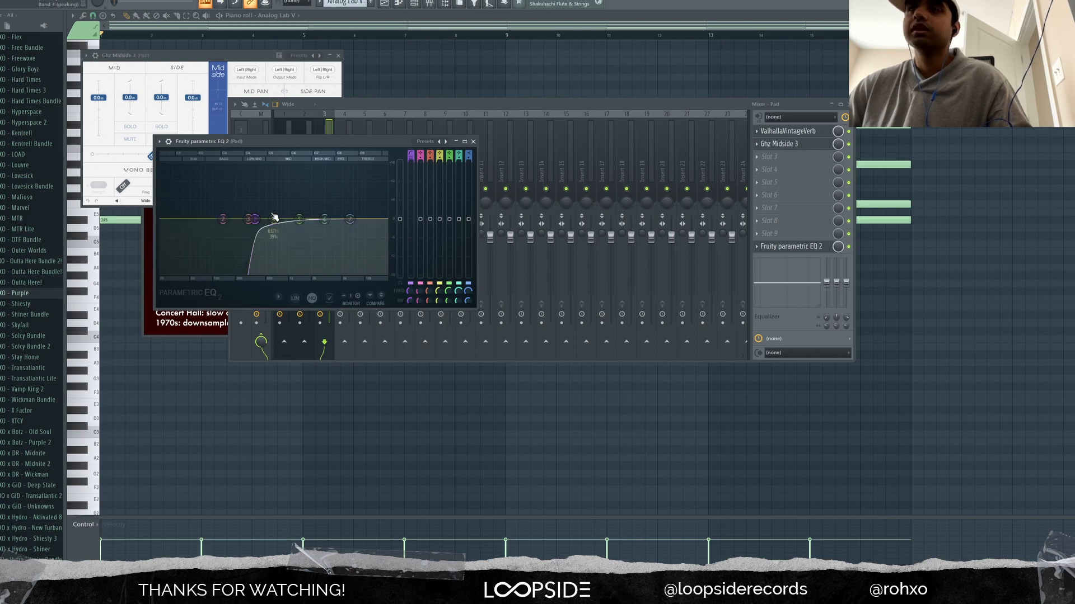
pyautogui.rightClick(386, 74)
# - In the playlist, solo Track 4, also enable Tracks 5 to 8, and play the drums from bar 17 before stopping
pyautogui.click(386, 4)
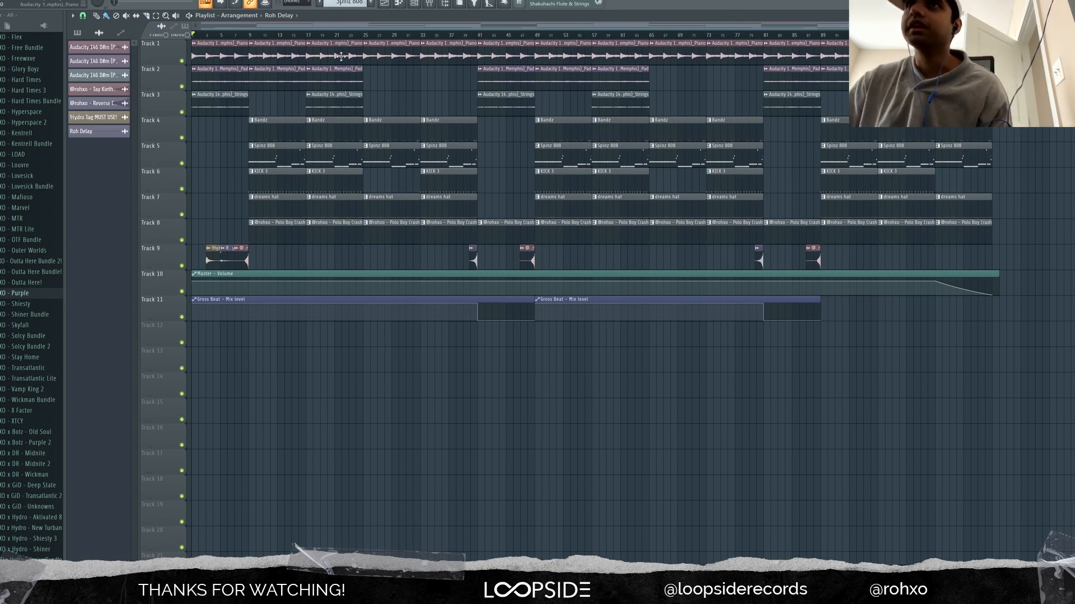
pyautogui.click(306, 35)
pyautogui.rightClick(182, 138)
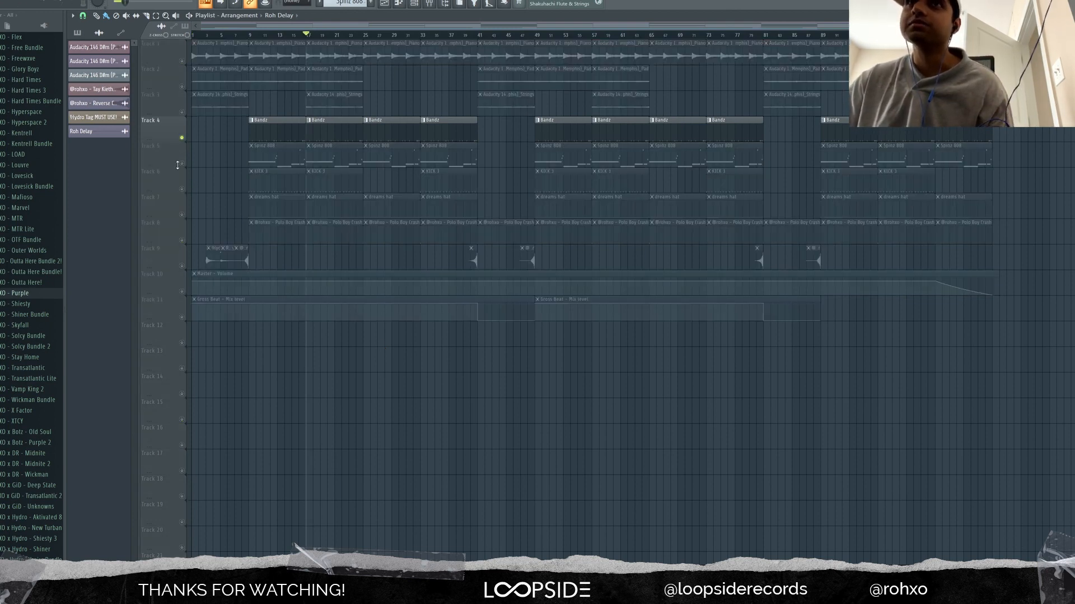
pyautogui.moveTo(178, 165); pyautogui.dragTo(185, 241)
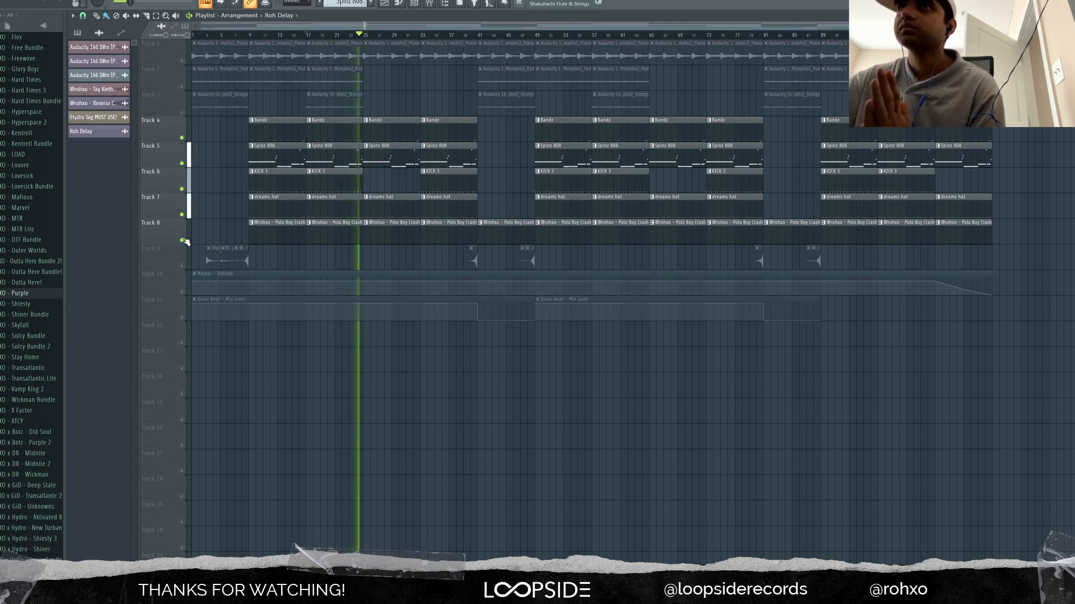
pyautogui.press('space')
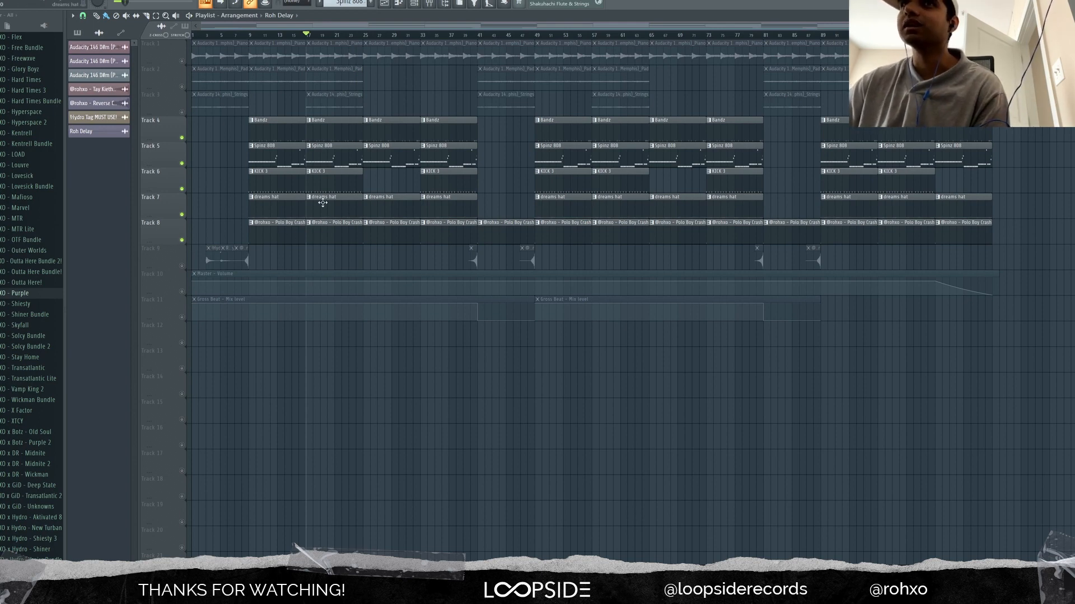
# - Open the Bandz pattern in the piano roll, view its sampler settings and sample file folder, and leave the sample unchanged
pyautogui.doubleClick(333, 126)
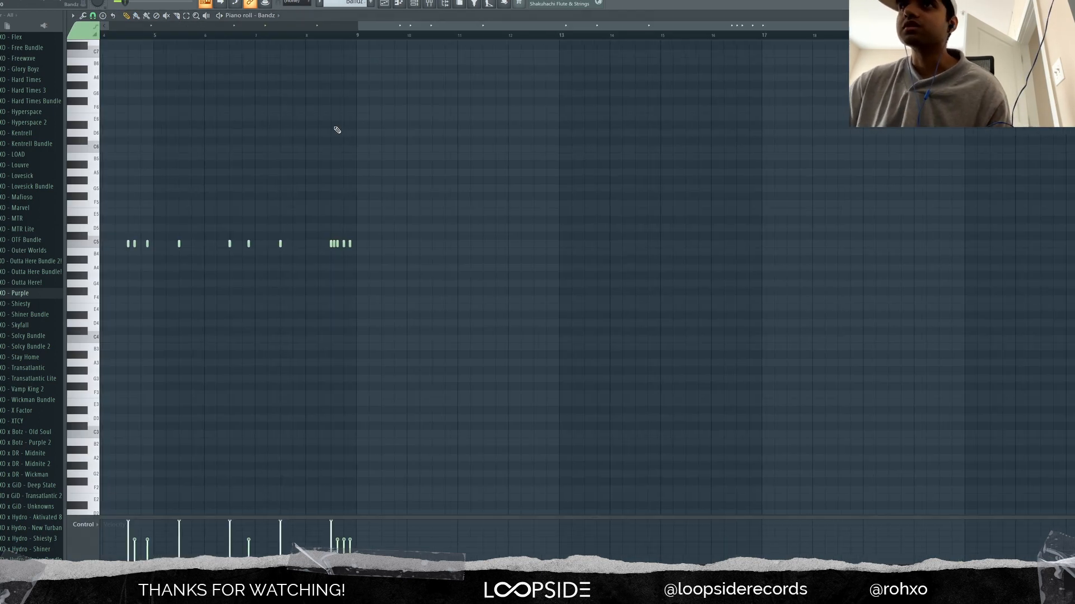
pyautogui.press('F6')
pyautogui.click(287, 208)
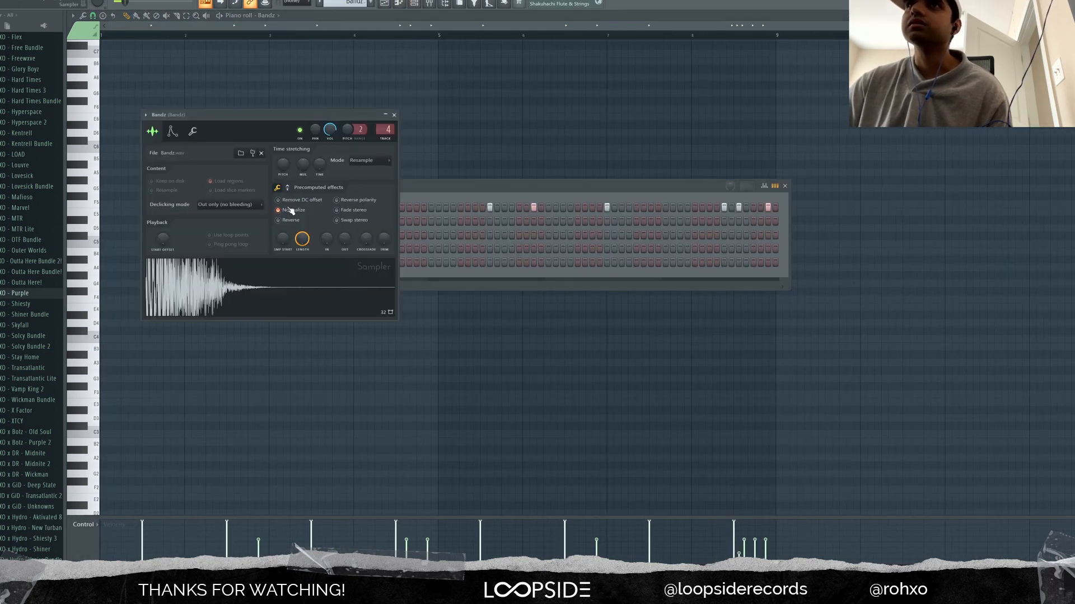
pyautogui.click(244, 156)
pyautogui.click(470, 296)
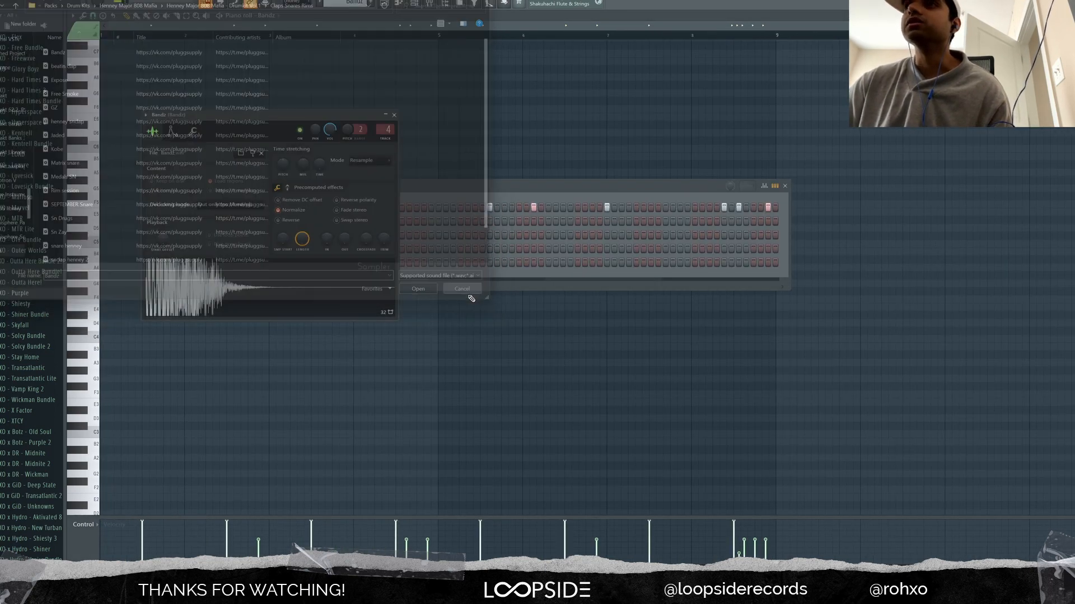
pyautogui.rightClick(458, 143)
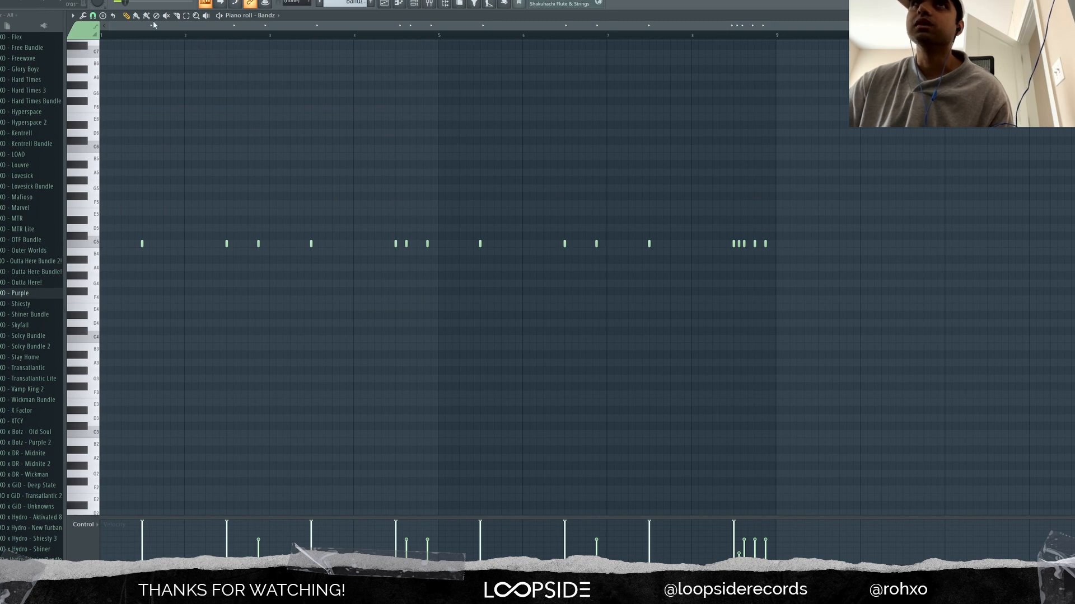
# - Play the Bandz pattern from the start, stop it, and check the piano roll's snap options
pyautogui.press('space')
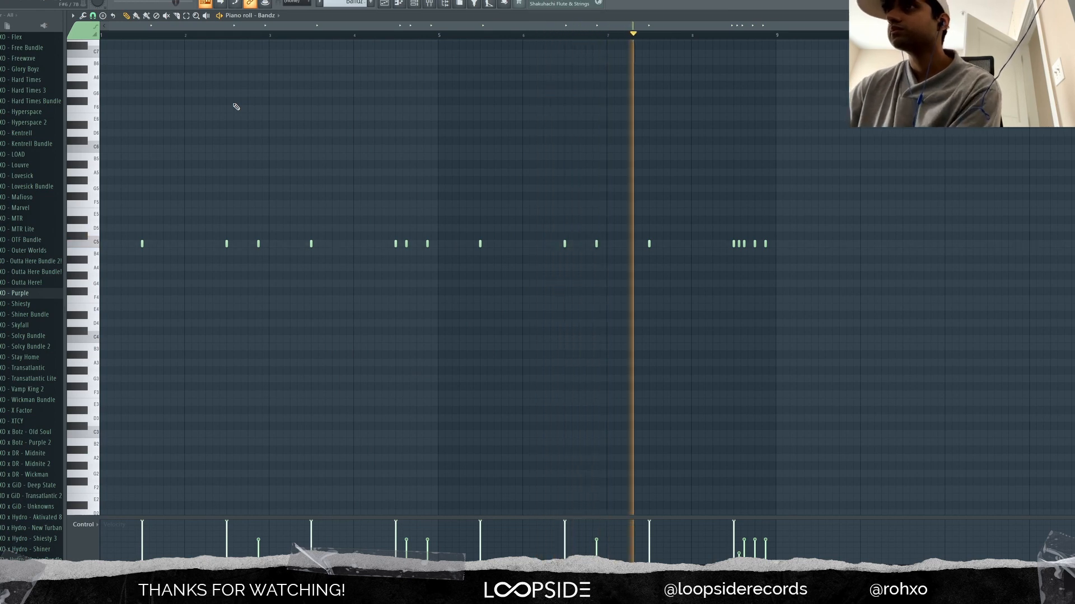
pyautogui.press('space')
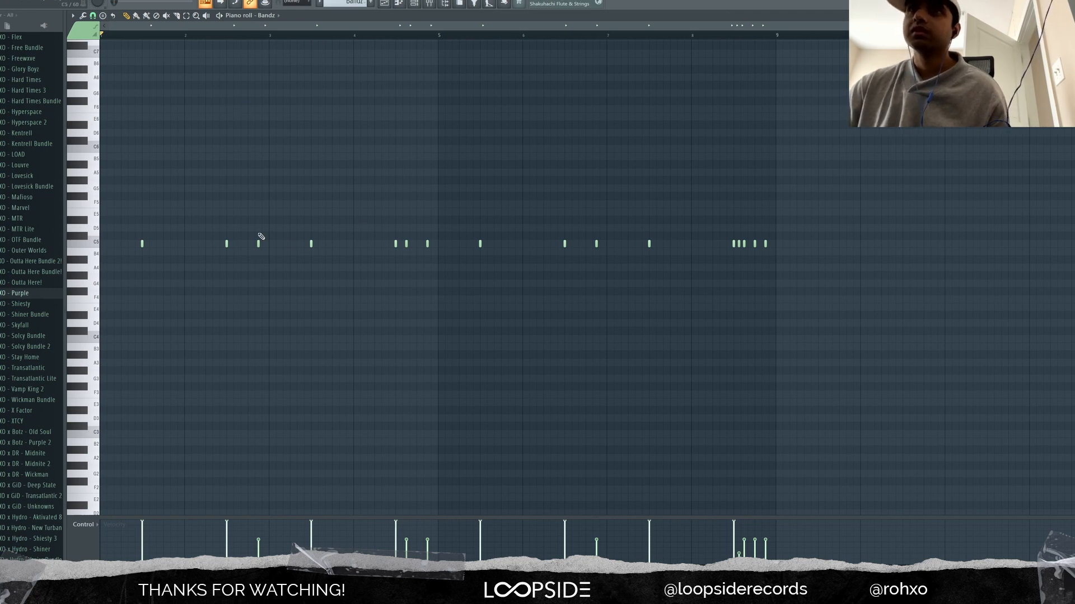
pyautogui.click(93, 16)
pyautogui.click(106, 93)
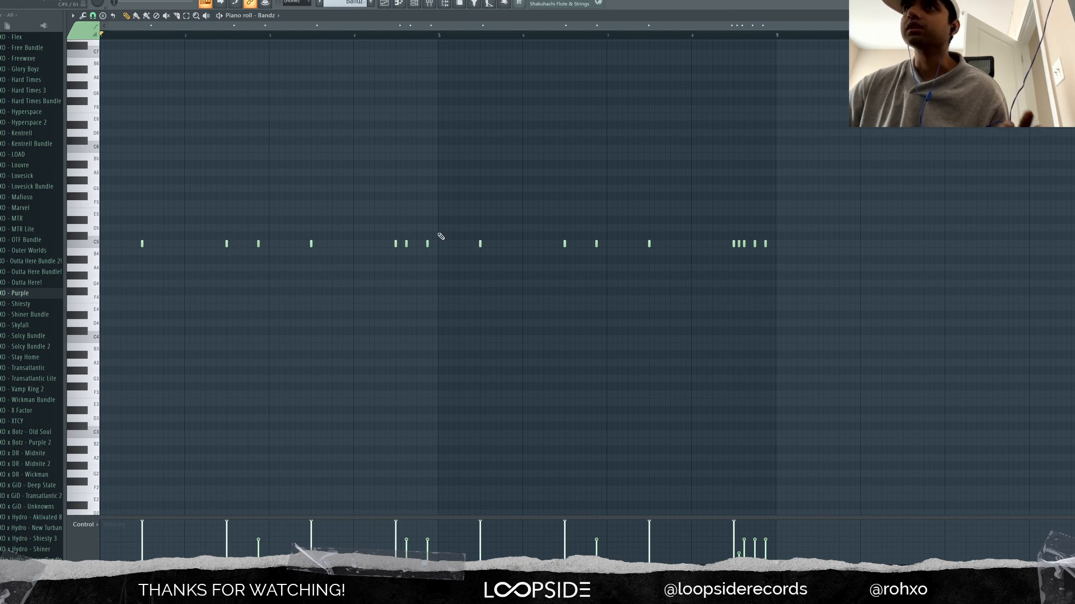
# - Examine the Bandz note spacing and select the closing five-note roll at the end of the pattern
pyautogui.scroll(4, 427, 216)
pyautogui.scroll(-4, 412, 246)
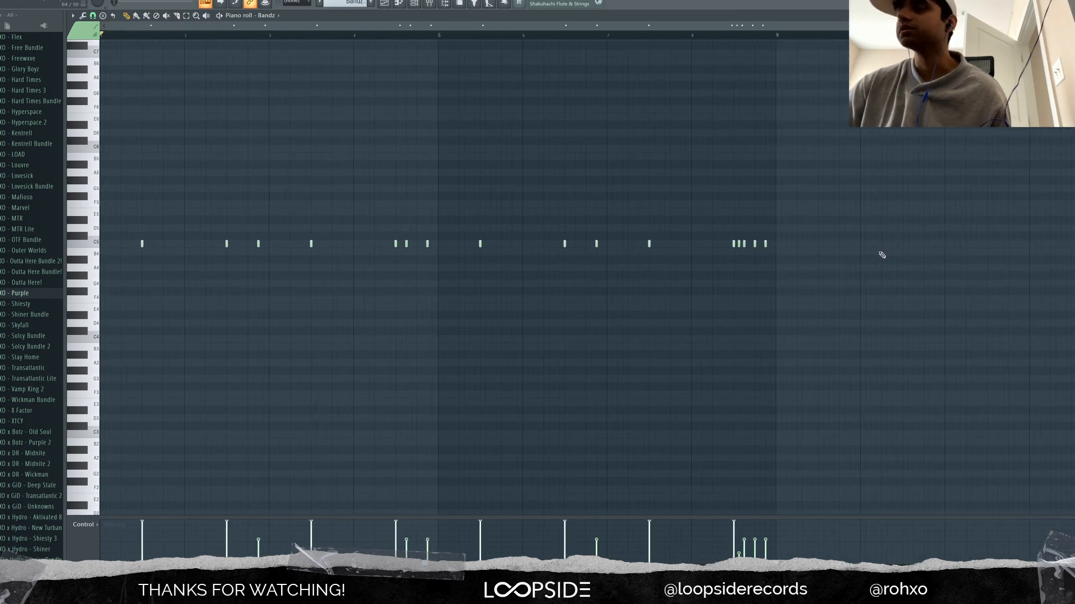
pyautogui.scroll(4, 882, 255)
pyautogui.moveTo(638, 280); pyautogui.dragTo(471, 186)
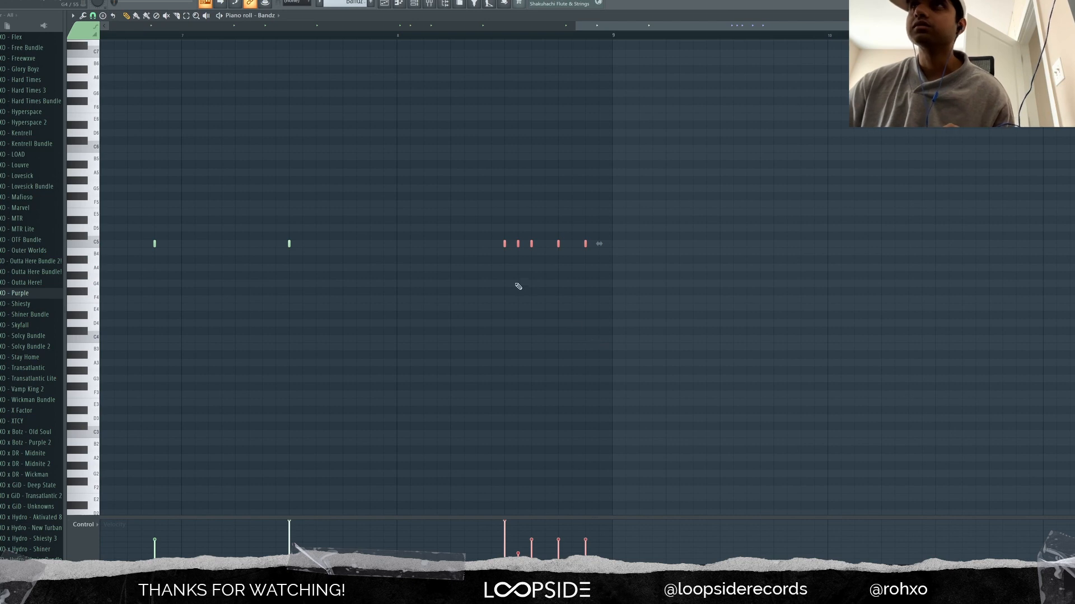
pyautogui.scroll(-3, 518, 292)
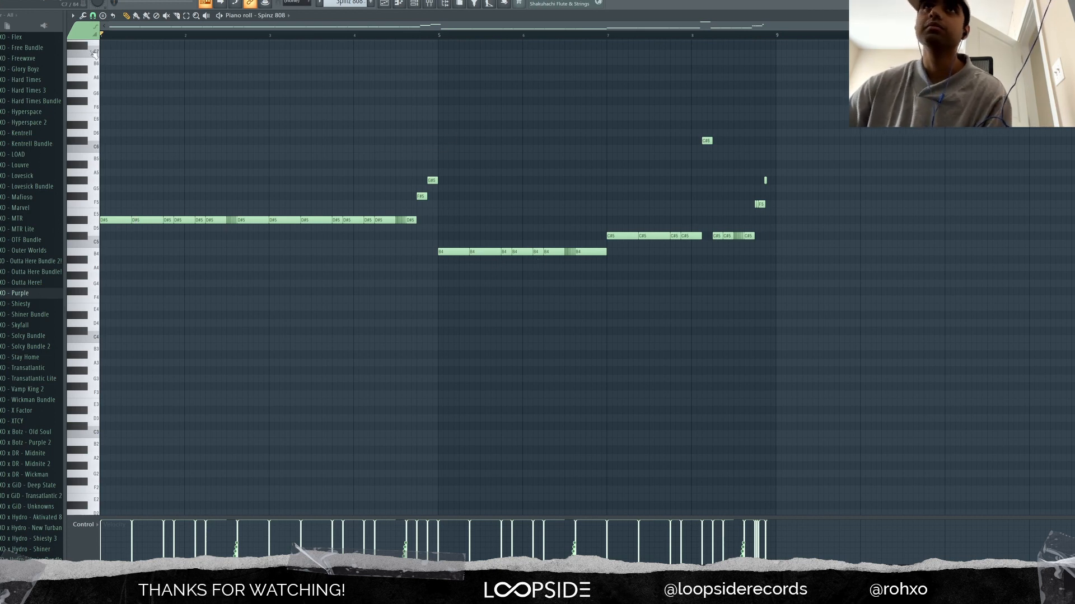
# - Play the Spinz 808 bass pattern, and view the Spinz 808 sampler's envelope, sample settings and precomputed effects
pyautogui.press('space')
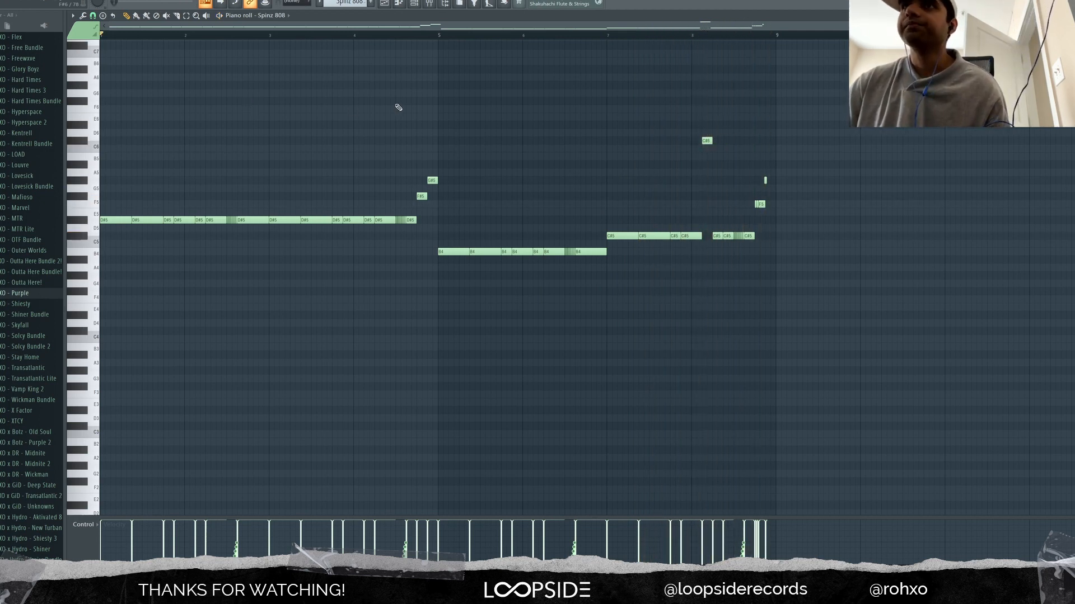
pyautogui.click(413, 7)
pyautogui.click(280, 222)
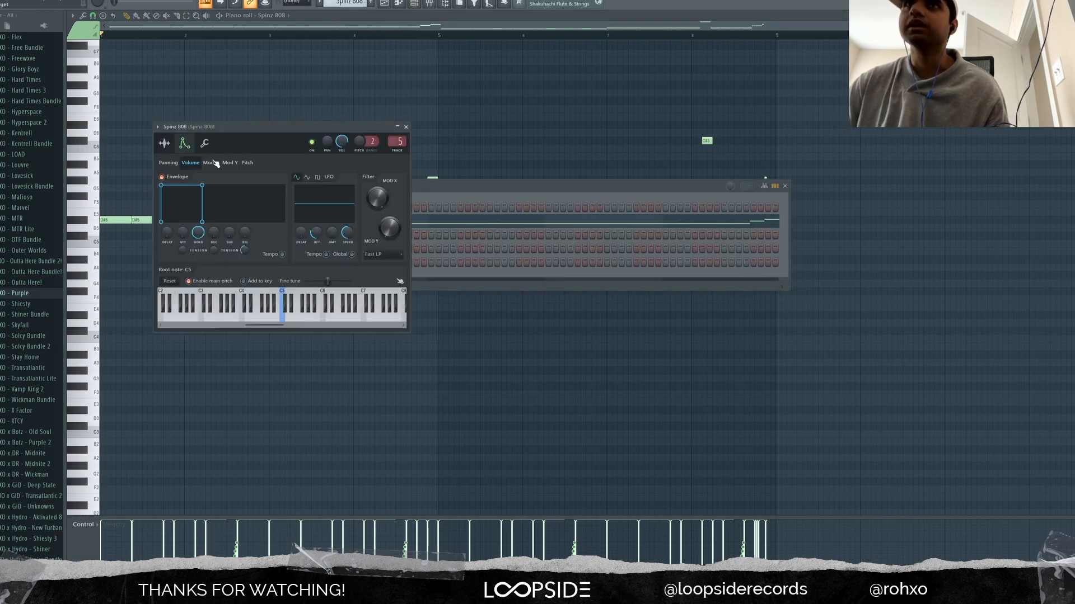
pyautogui.click(164, 143)
pyautogui.click(297, 200)
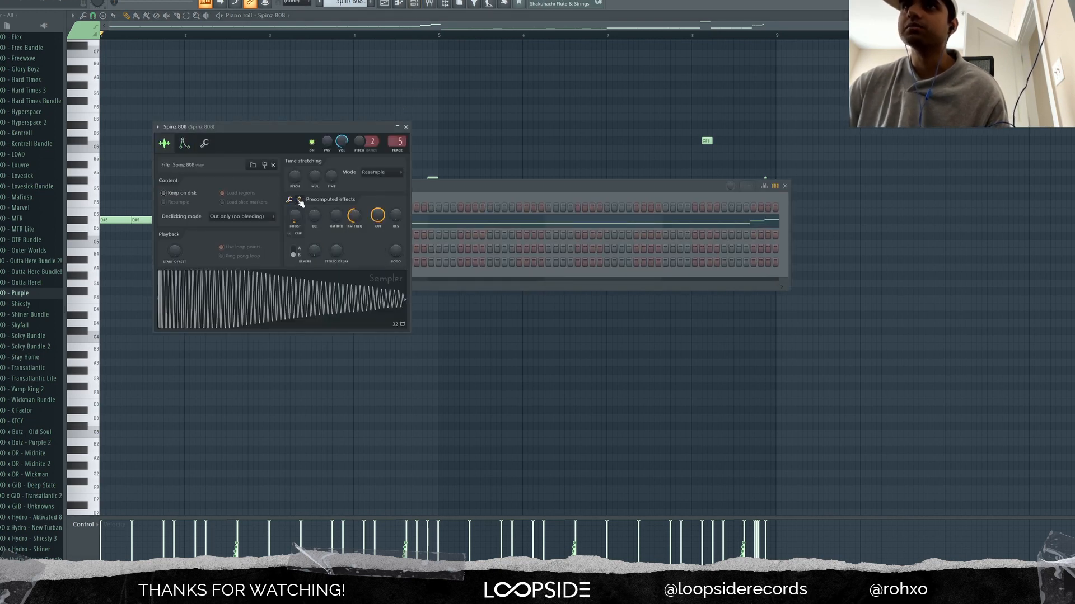
# - Compare the Bandz sampler's precomputed effects with both pages of the Spinz 808 sampler's effects, and close the windows
pyautogui.click(425, 191)
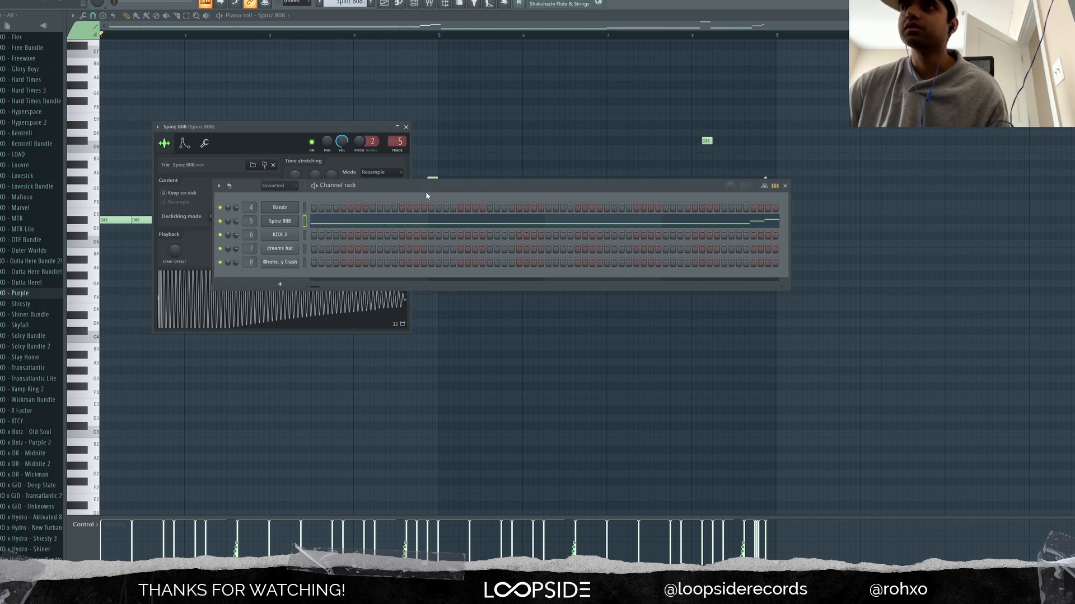
pyautogui.click(280, 210)
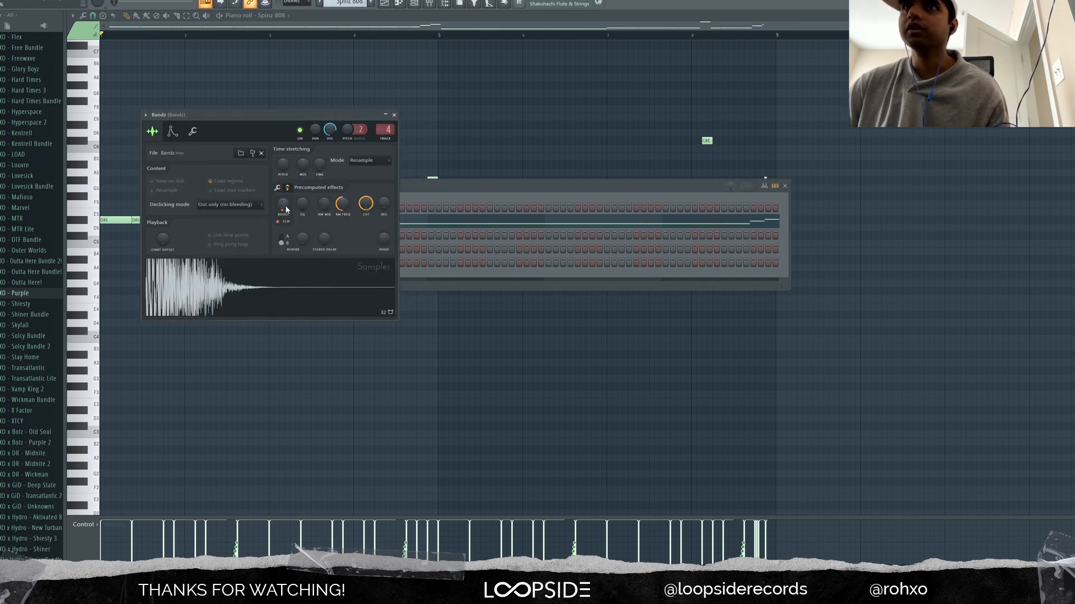
pyautogui.click(413, 190)
pyautogui.click(293, 219)
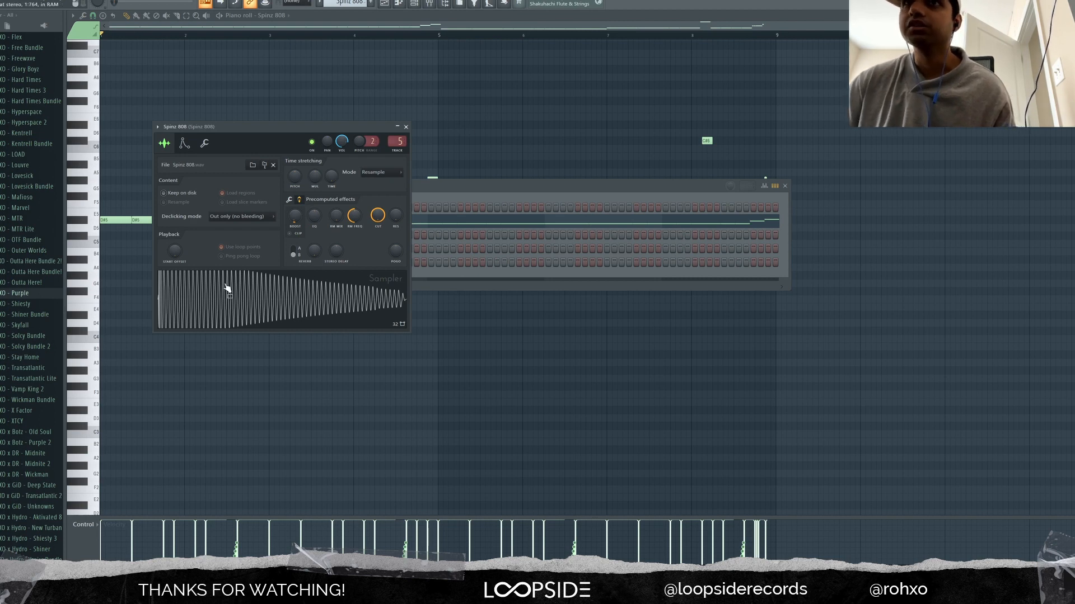
pyautogui.click(289, 199)
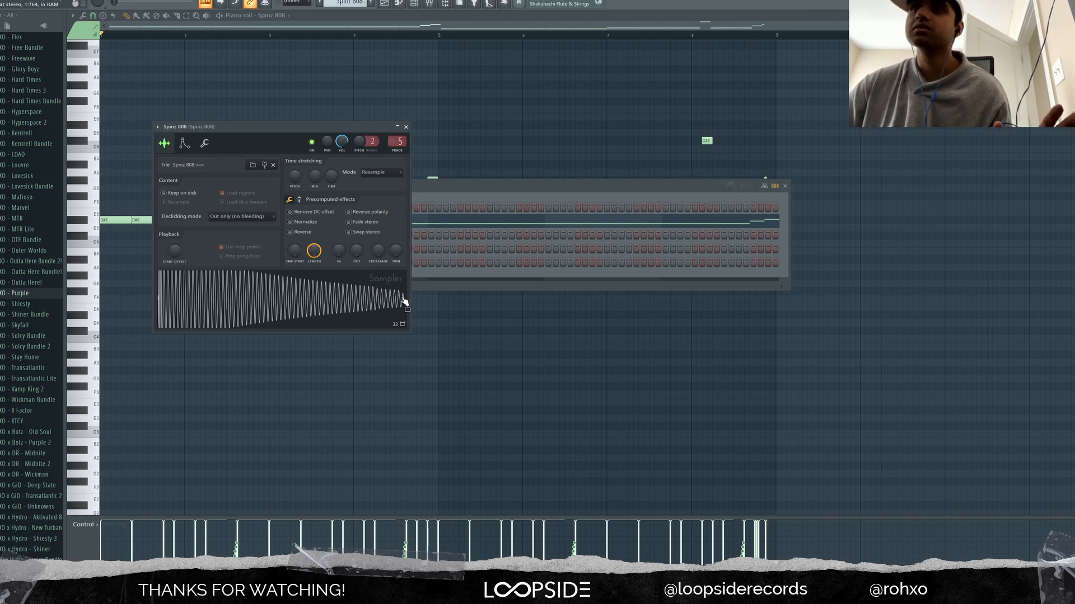
pyautogui.click(473, 118)
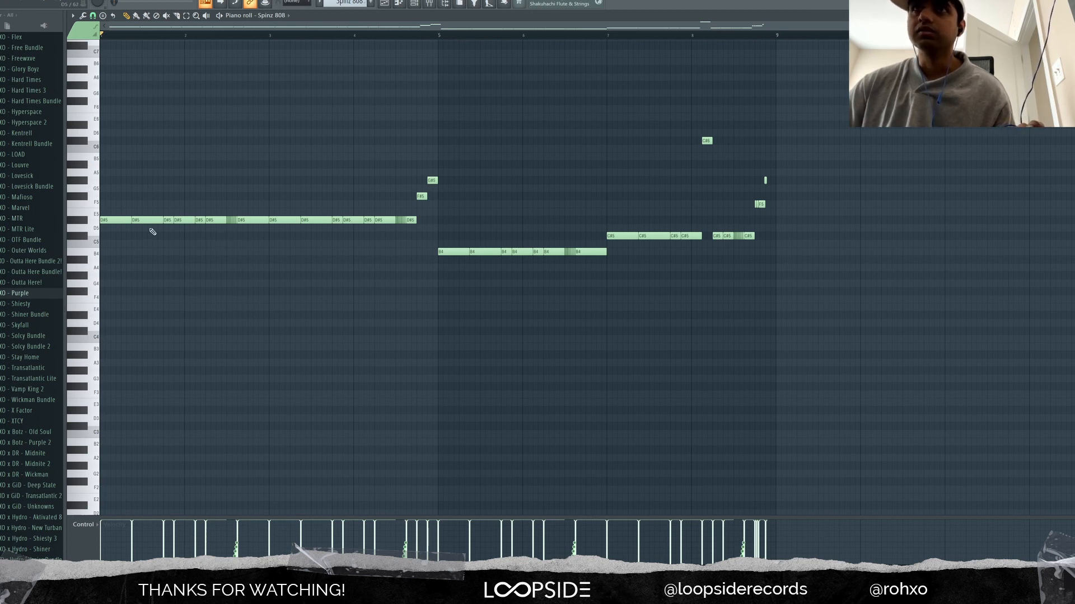
# - Inspect the second Spinz 808 note in bar 1, and play the pattern briefly from the bar's fourth beat
pyautogui.scroll(5, 156, 234)
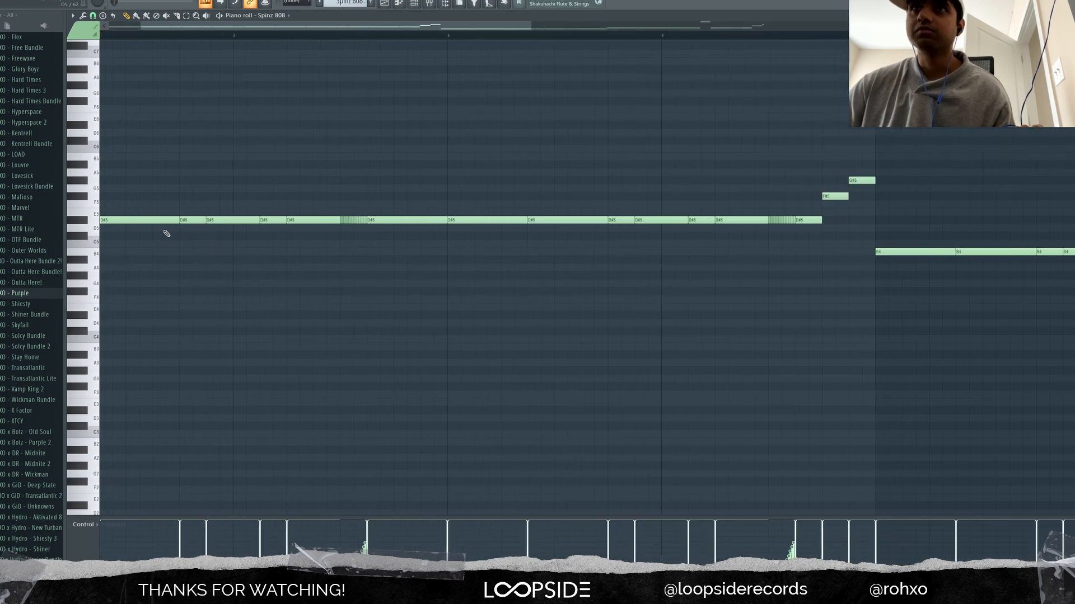
pyautogui.click(213, 220)
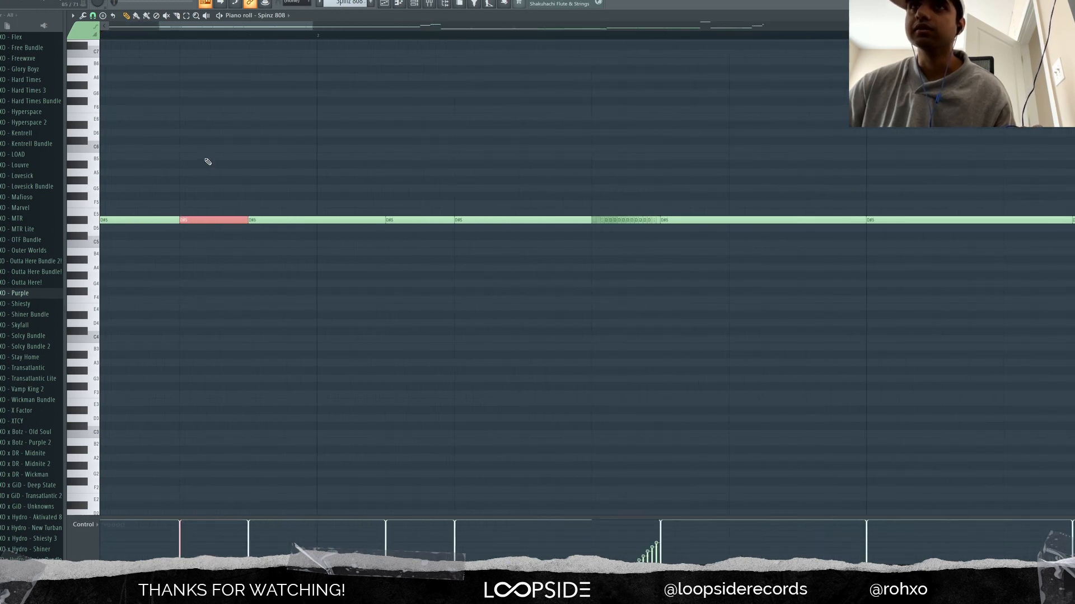
pyautogui.scroll(-6, 207, 162)
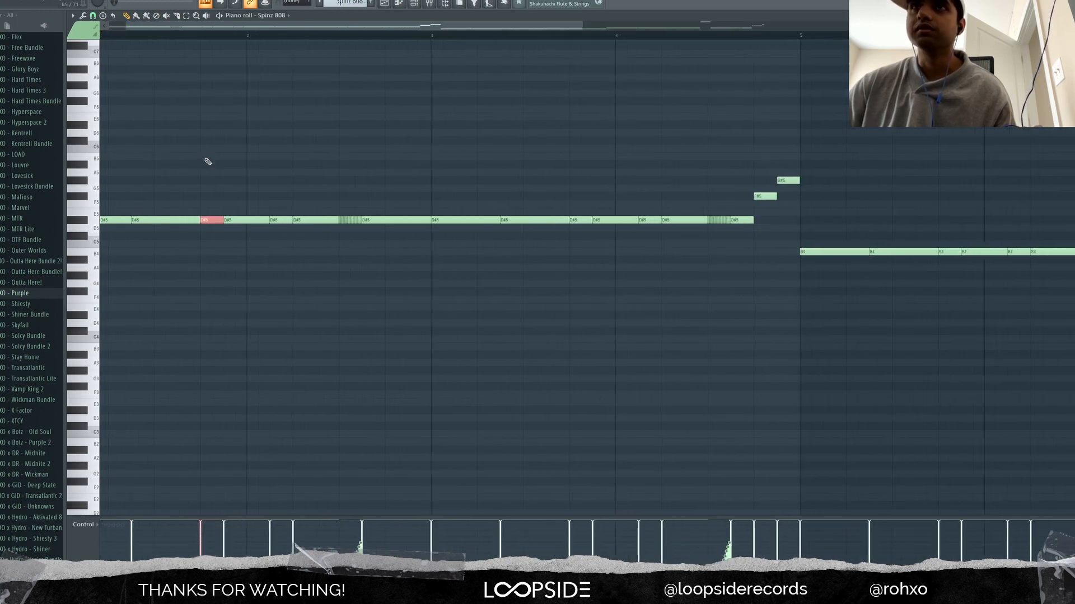
pyautogui.click(165, 35)
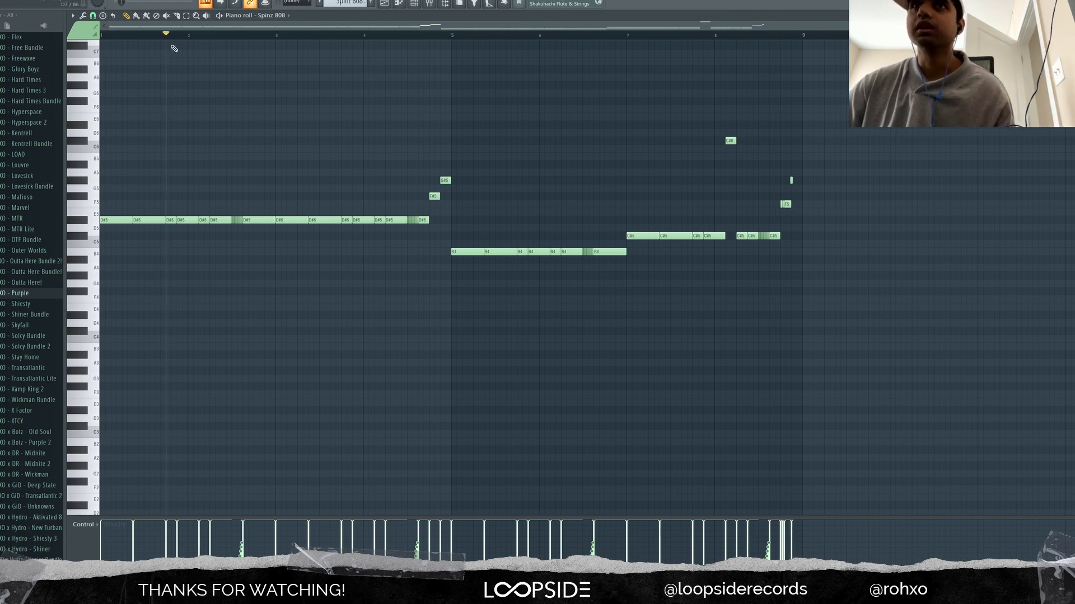
pyautogui.press('space')
pyautogui.press('space')
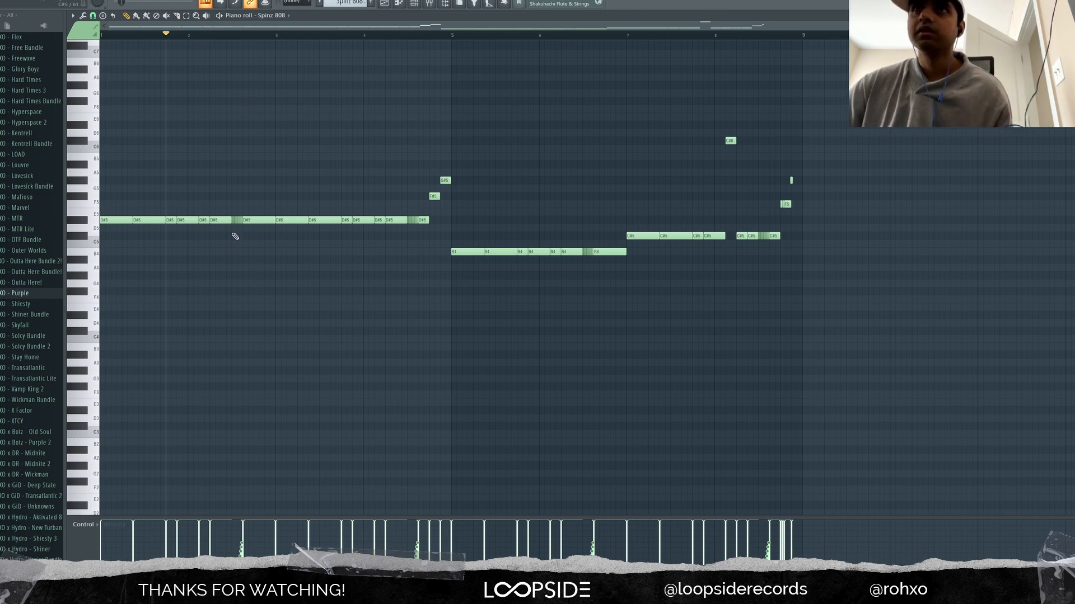
# - Draw a half-beat C#5 note at the third beat of bar 2, beneath the existing Spinz 808 roll
pyautogui.scroll(6, 241, 239)
pyautogui.moveTo(275, 231); pyautogui.dragTo(214, 233)
pyautogui.scroll(-4, 219, 182)
pyautogui.scroll(-3, 221, 181)
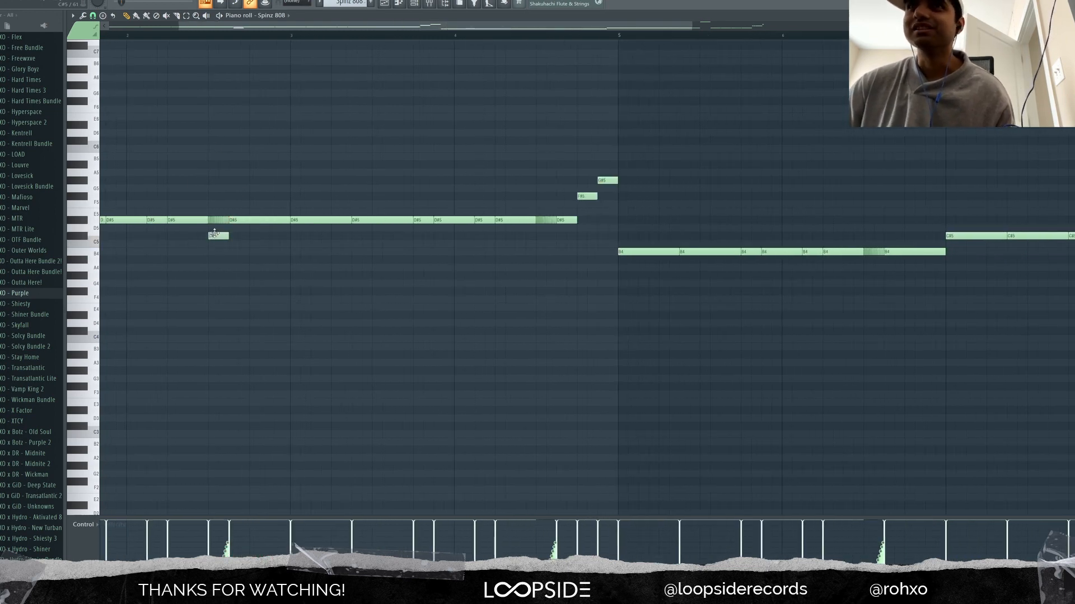
# - Split the new C#5 note into rapid repeats with the Arpeggiator, using the Normal pattern and range 1
pyautogui.click(210, 233)
pyautogui.hotkey('alt', 'a')
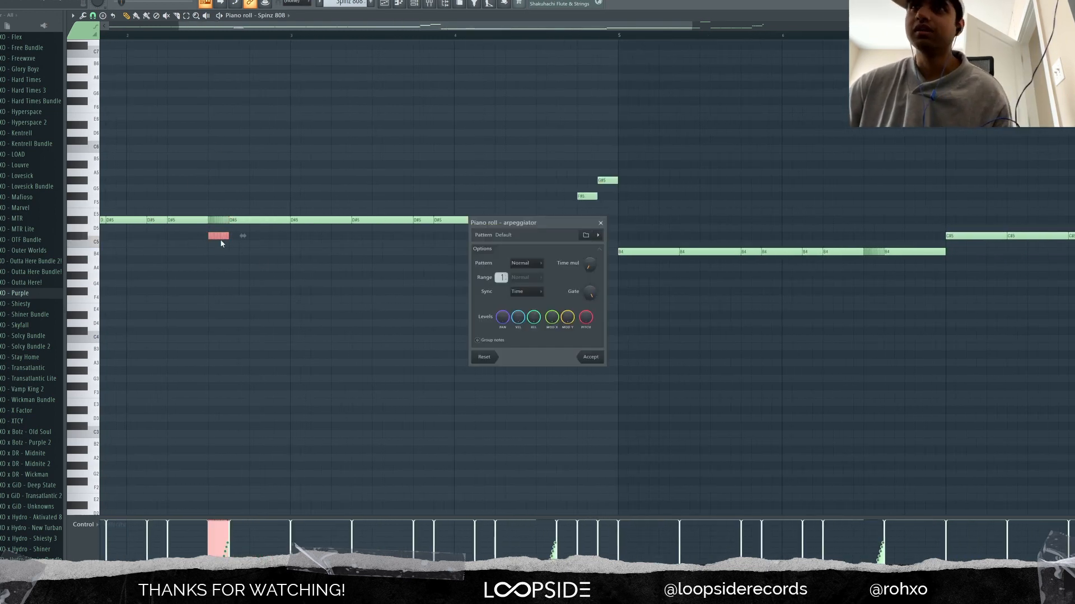
pyautogui.click(596, 358)
pyautogui.click(183, 241)
pyautogui.rightClick(191, 242)
# - Preview a rising velocity ramp on the C#5 repeats with the LFO tool, cancel it, and delete the repeats
pyautogui.moveTo(265, 253); pyautogui.dragTo(196, 237)
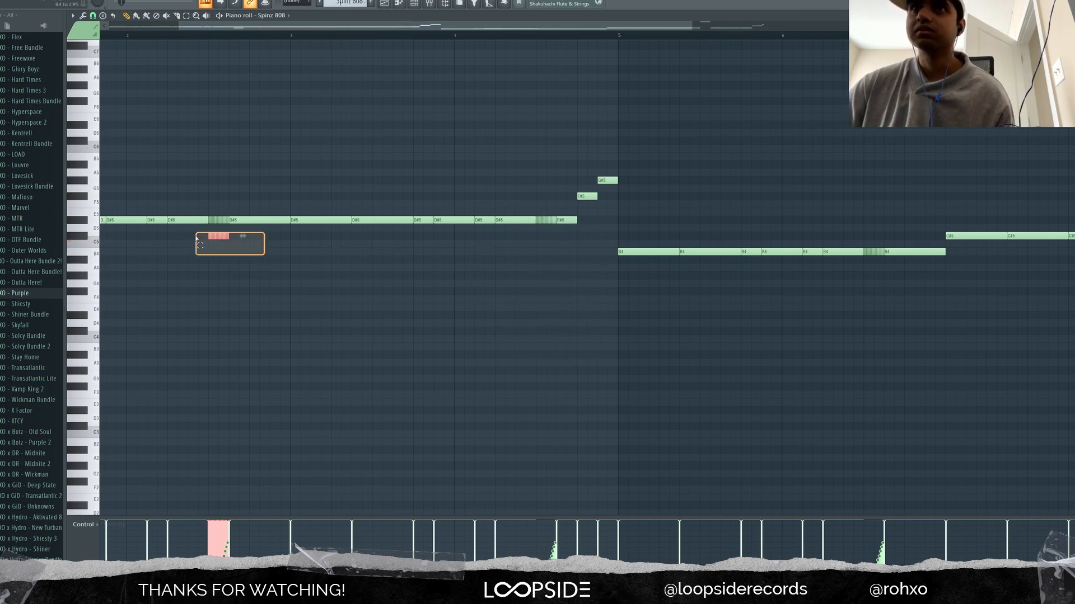
pyautogui.hotkey('alt', 'o')
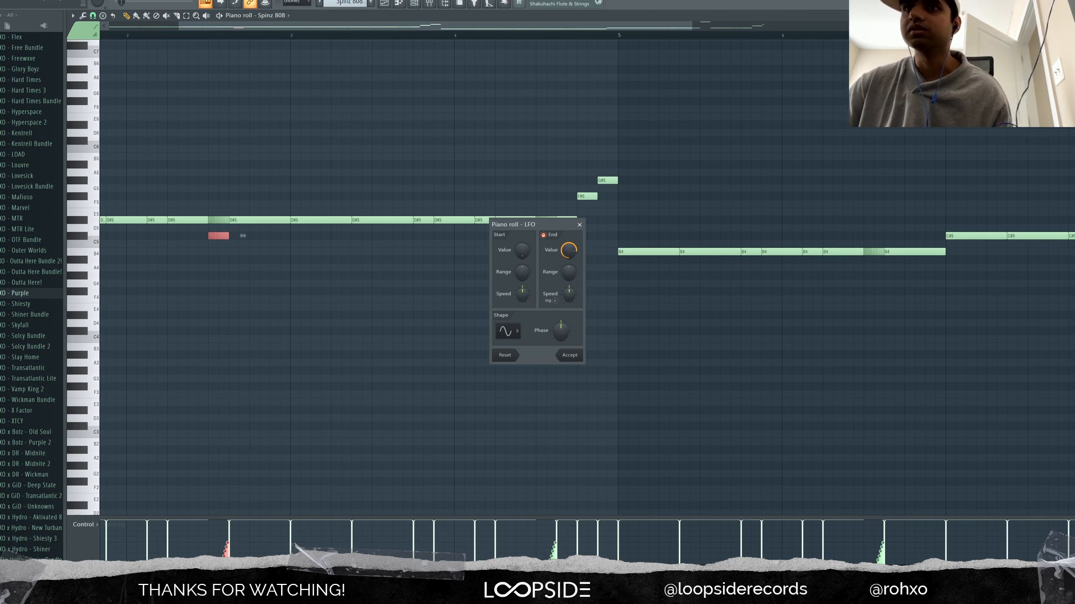
pyautogui.click(580, 225)
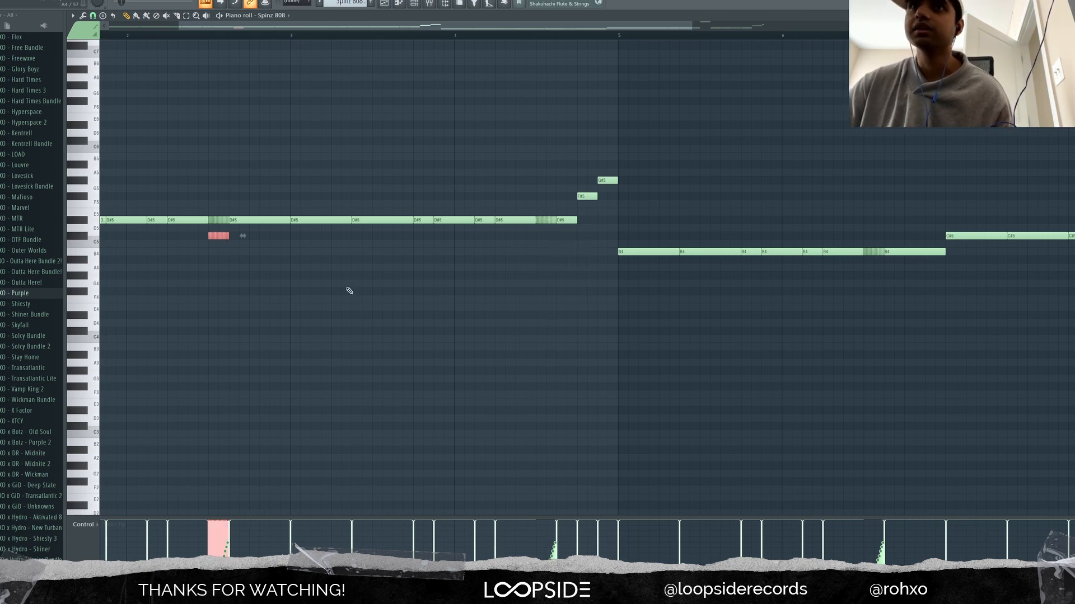
pyautogui.rightClick(196, 240)
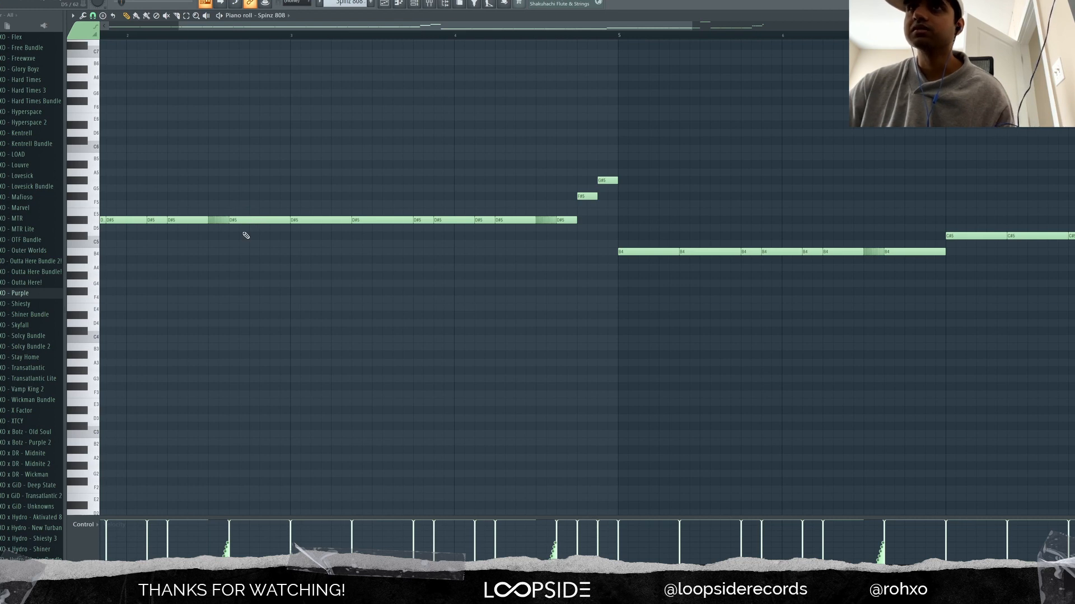
# - Examine the existing roll in the Spinz 808 pattern, and play the pattern from bar 7 into bar 8
pyautogui.scroll(5, 217, 235)
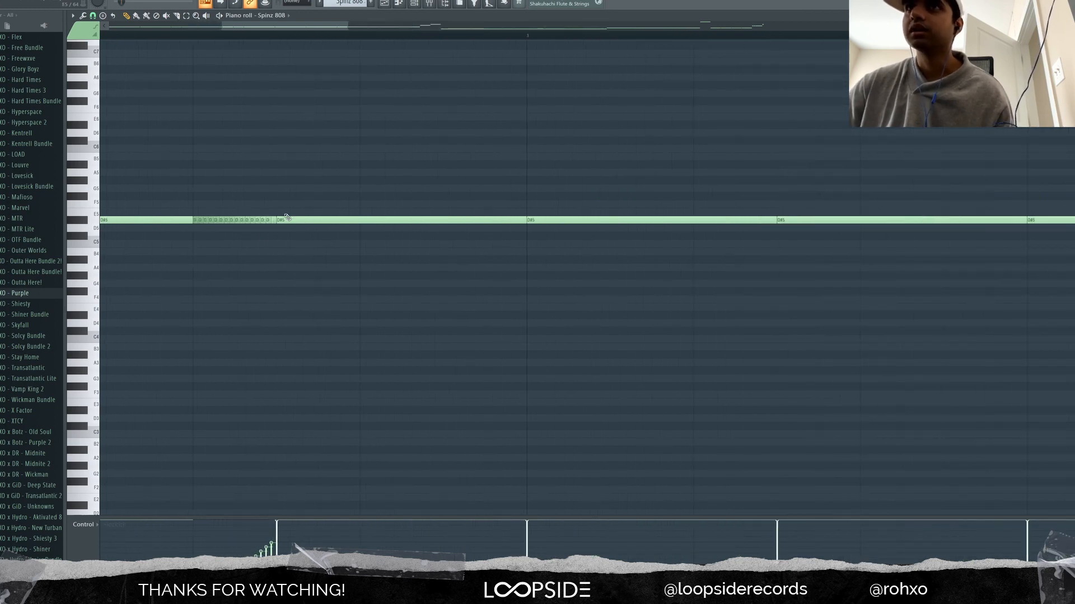
pyautogui.scroll(-6, 247, 274)
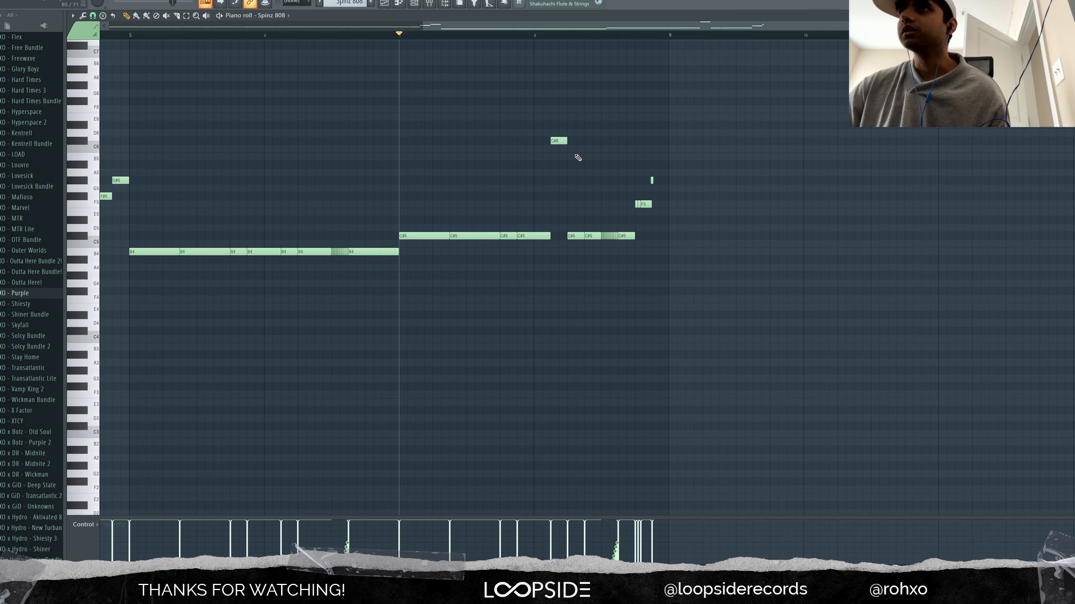
pyautogui.scroll(-3, 578, 158)
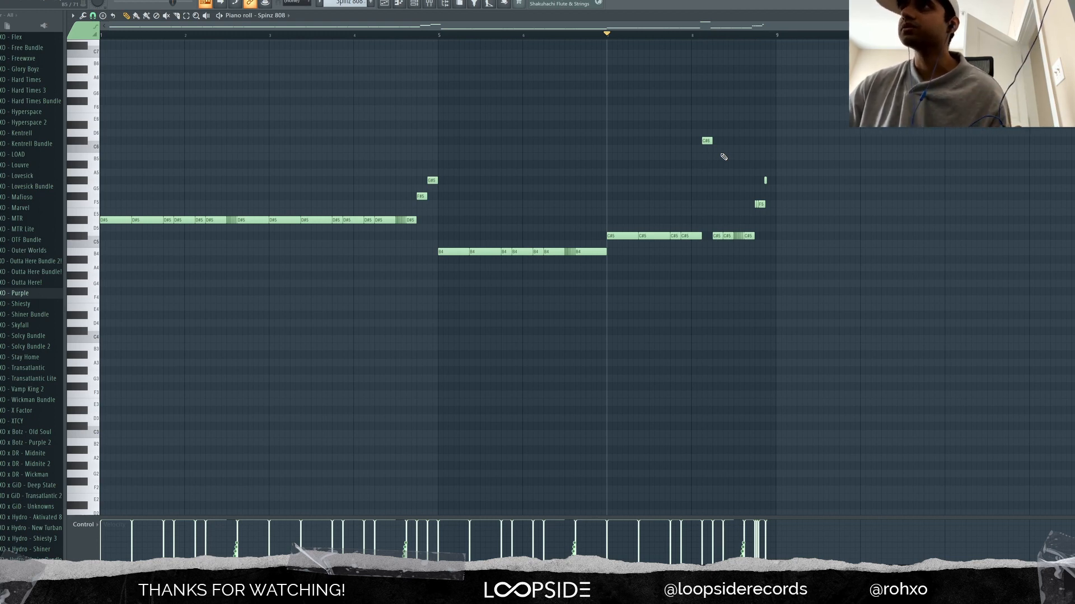
pyautogui.press('space')
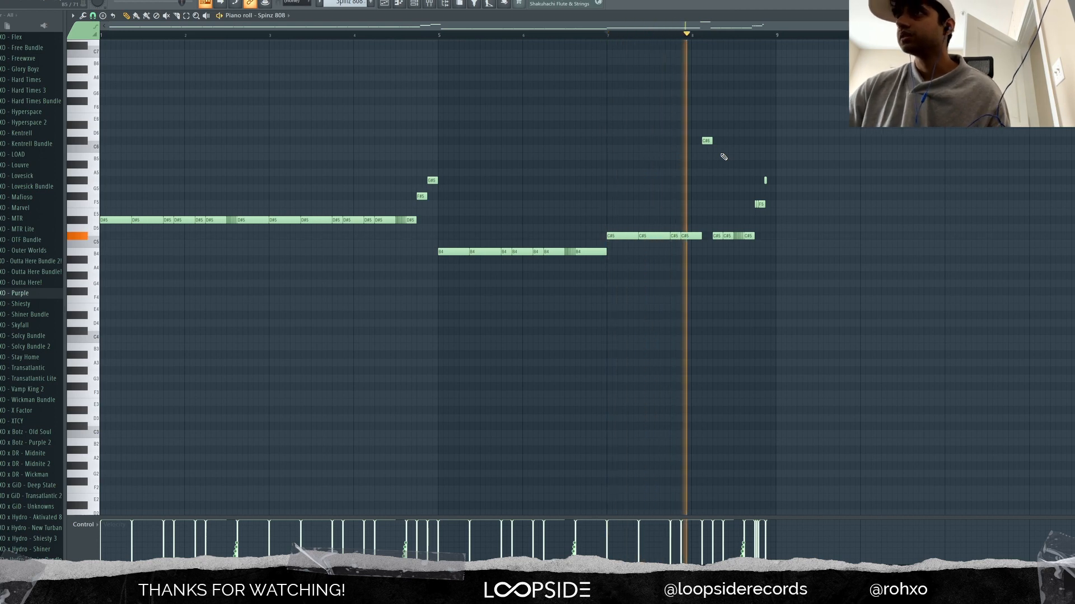
pyautogui.press('space')
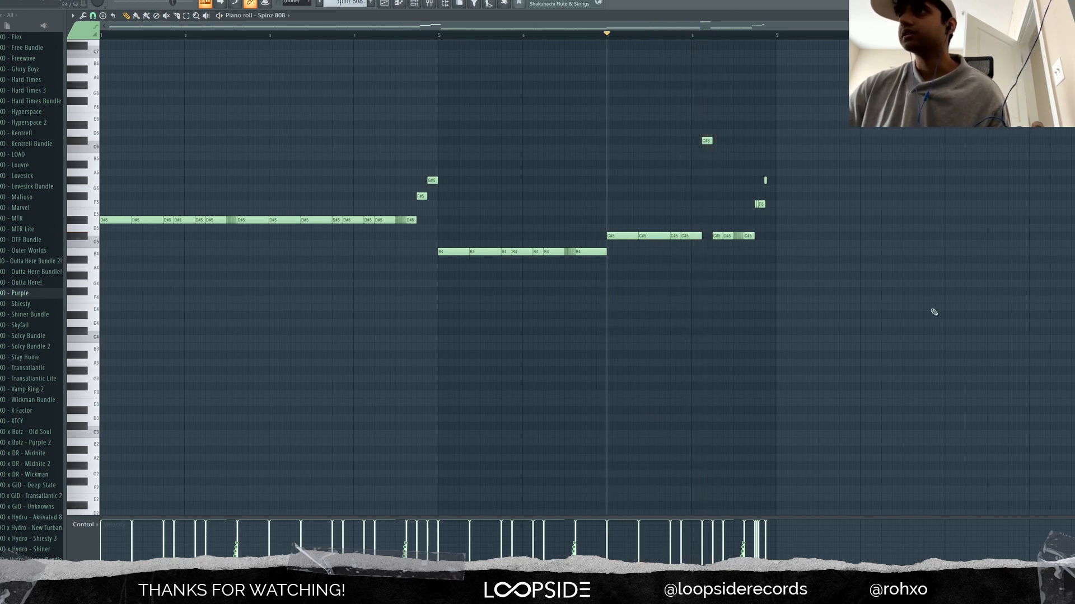
# - Inspect the high C#6 note near the start of bar 8 in the Spinz 808 pattern
pyautogui.scroll(4, 934, 312)
pyautogui.moveTo(565, 168); pyautogui.dragTo(484, 127)
pyautogui.rightClick(505, 117)
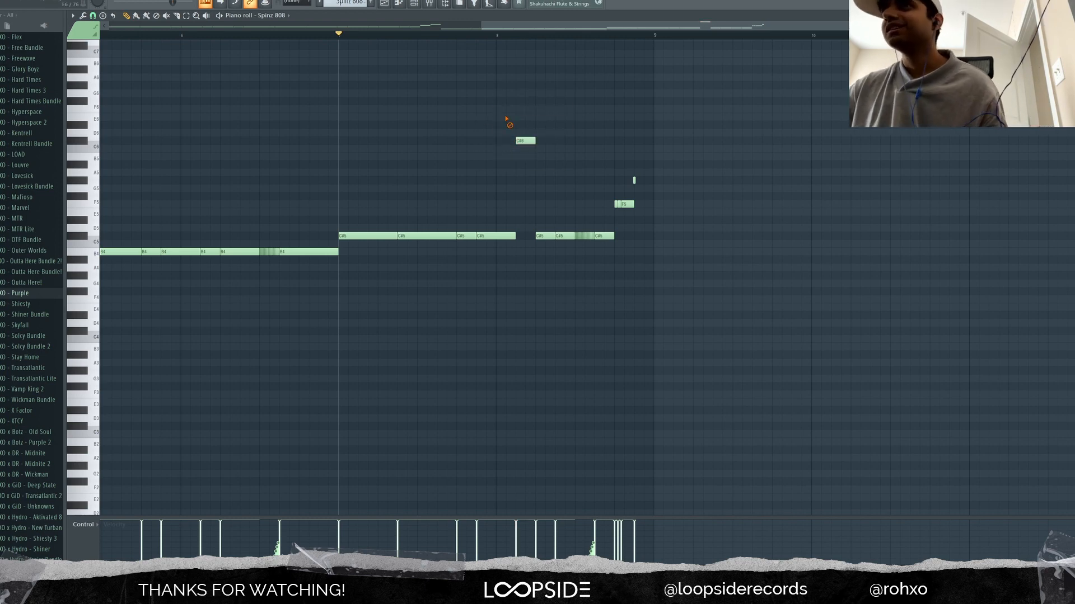
pyautogui.scroll(-1, 780, 266)
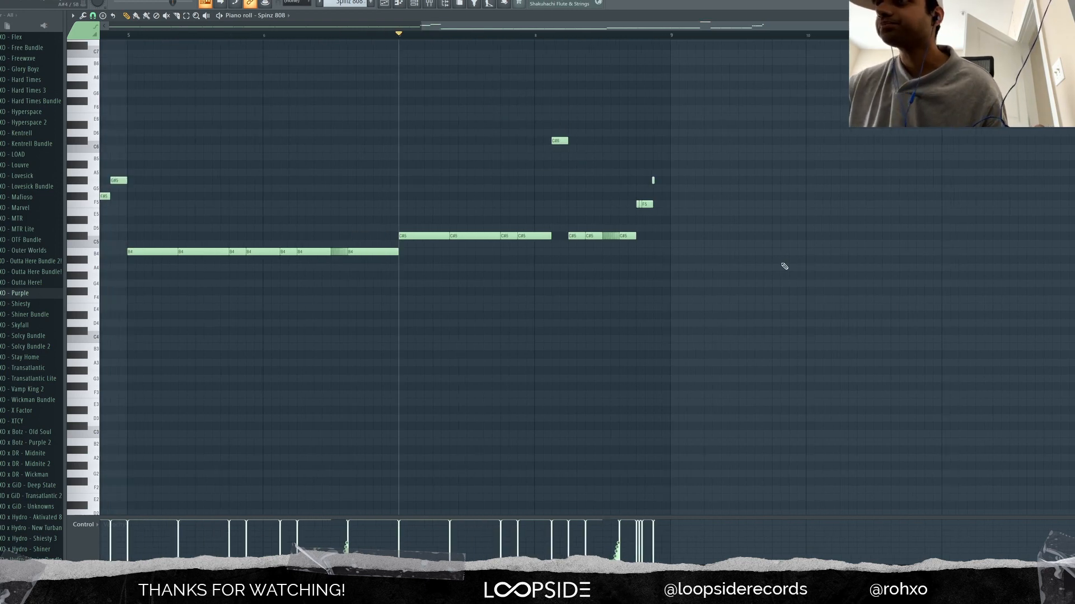
# - Set the piano roll snap to 1/3 step, and check the three F5 notes late in bar 8 by selecting them
pyautogui.scroll(4, 619, 278)
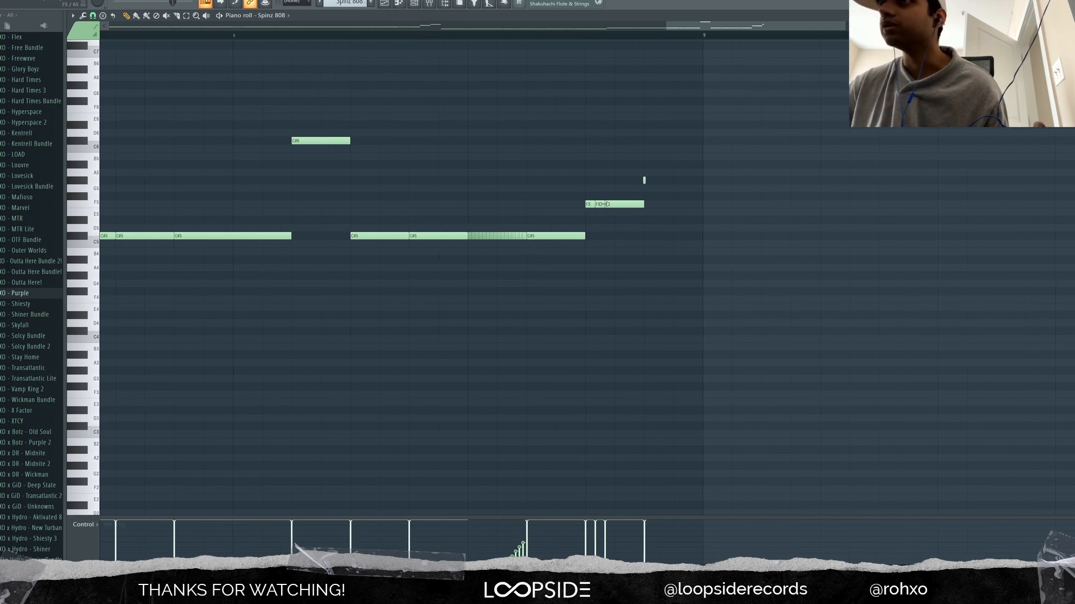
pyautogui.click(94, 16)
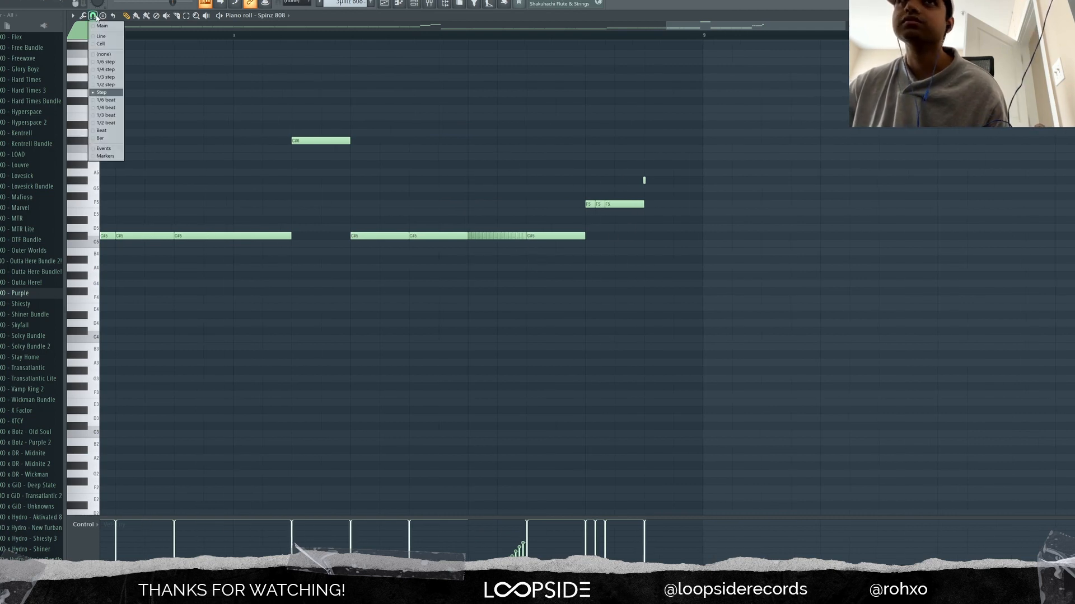
pyautogui.click(106, 77)
pyautogui.scroll(3, 713, 232)
pyautogui.moveTo(520, 217); pyautogui.dragTo(422, 168)
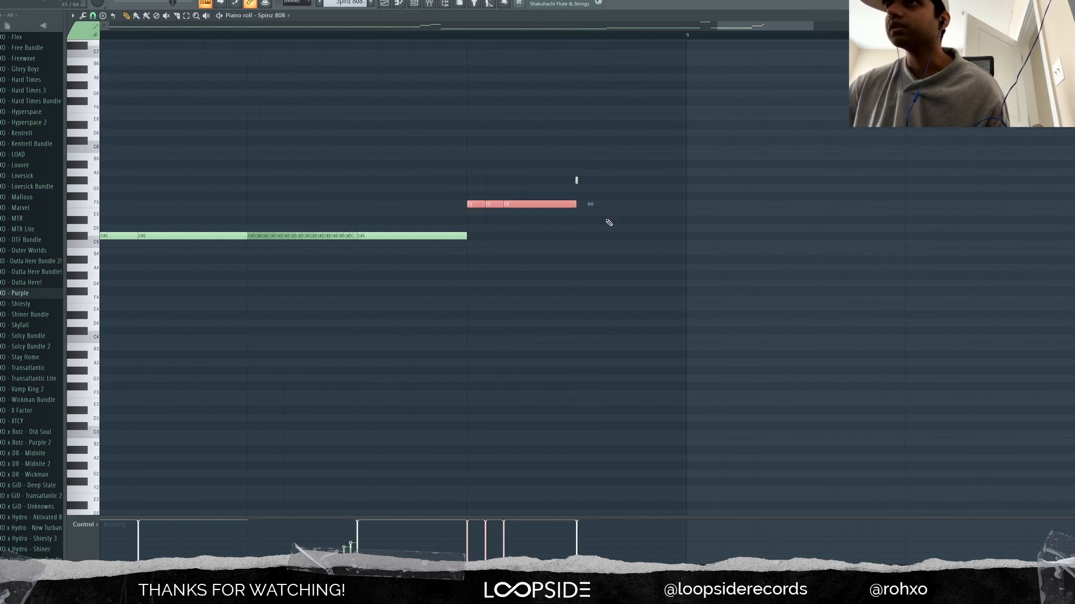
pyautogui.click(659, 223)
pyautogui.scroll(-3, 701, 171)
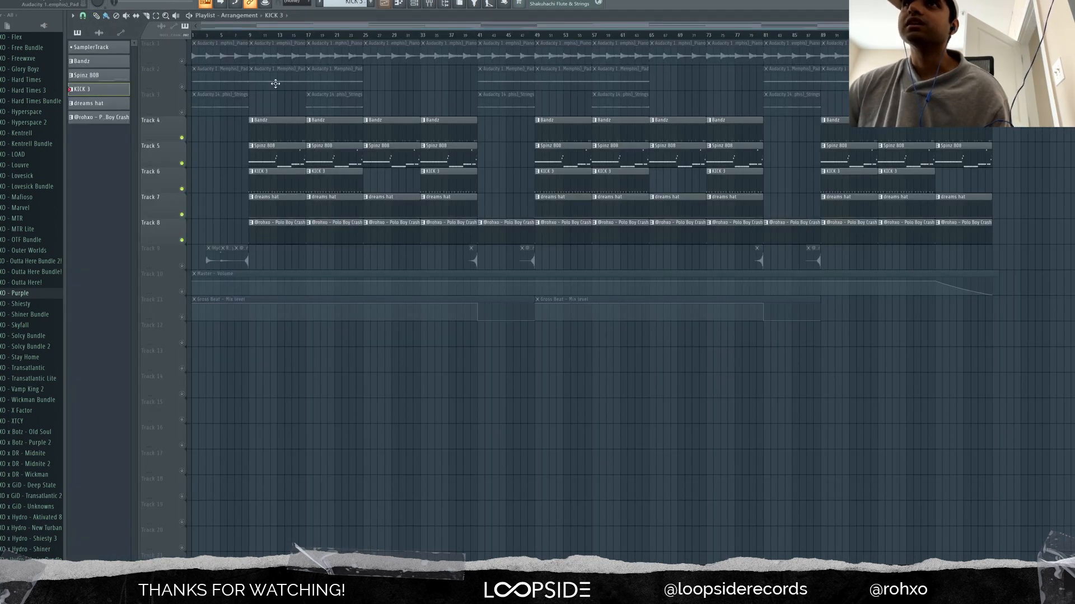
# - Set the playlist position to bar 9 and leave only tracks 4, 5 and 6 audible
pyautogui.click(250, 36)
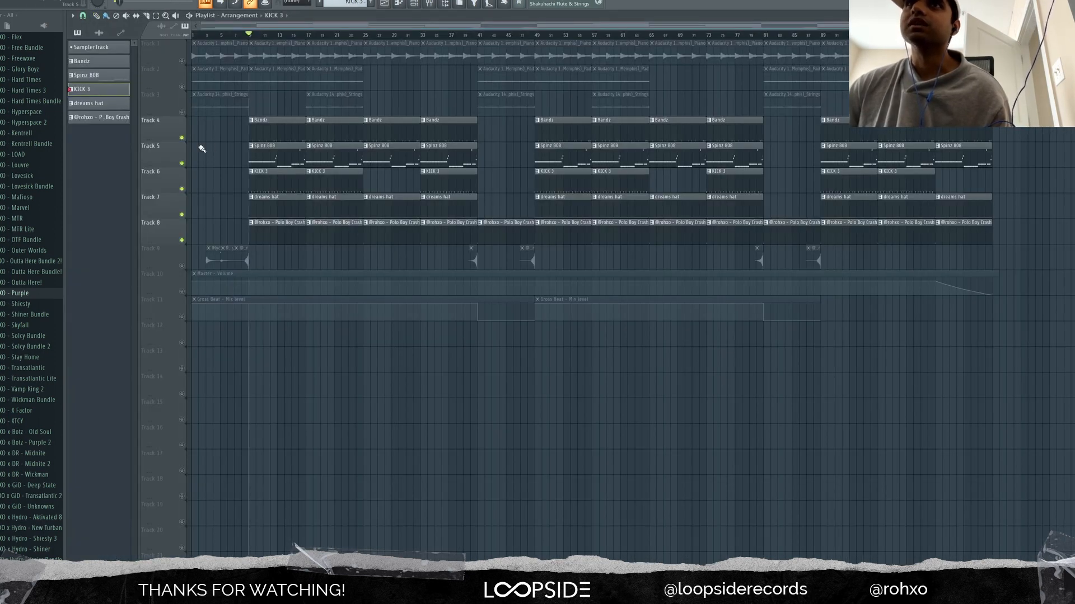
pyautogui.rightClick(182, 138)
pyautogui.click(182, 163)
pyautogui.click(182, 189)
# - Open the KICK 3 pattern in the piano roll, play it, and audition the last kick note in bar 3
pyautogui.doubleClick(258, 172)
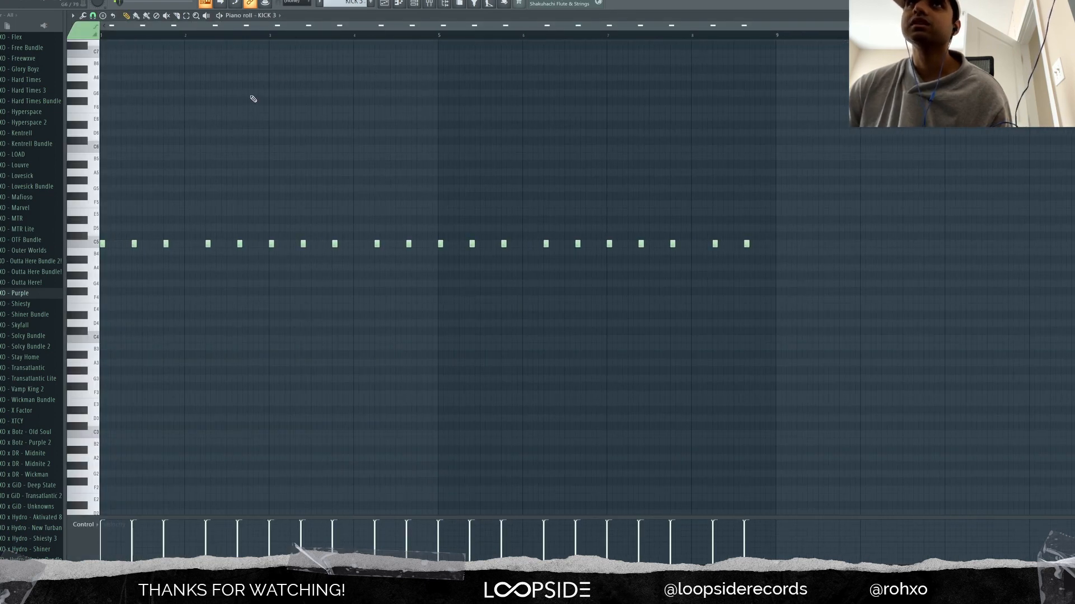
pyautogui.press('space')
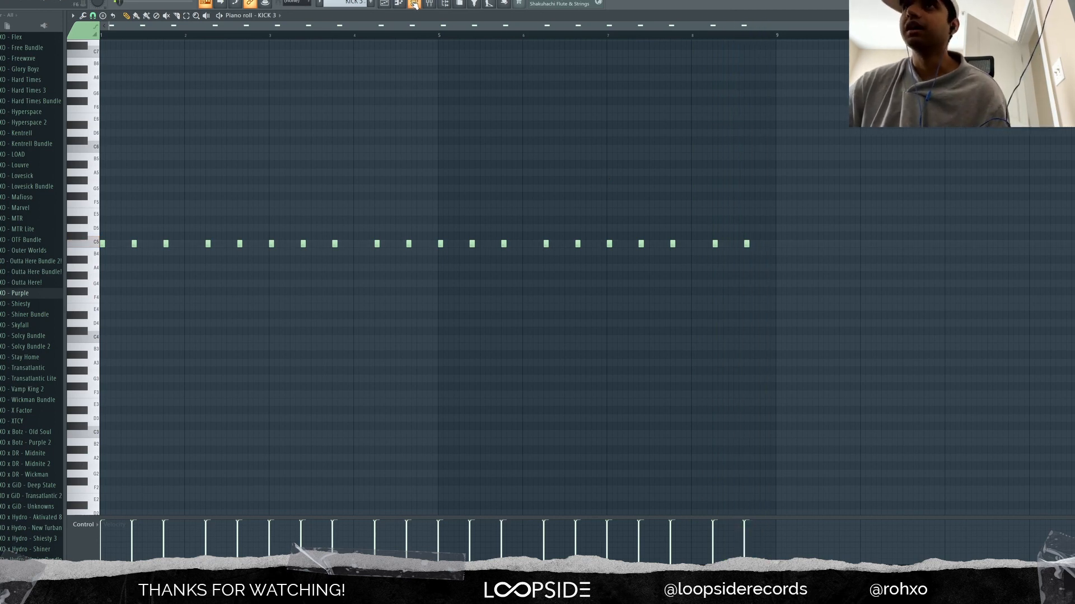
pyautogui.click(335, 244)
pyautogui.click(335, 245)
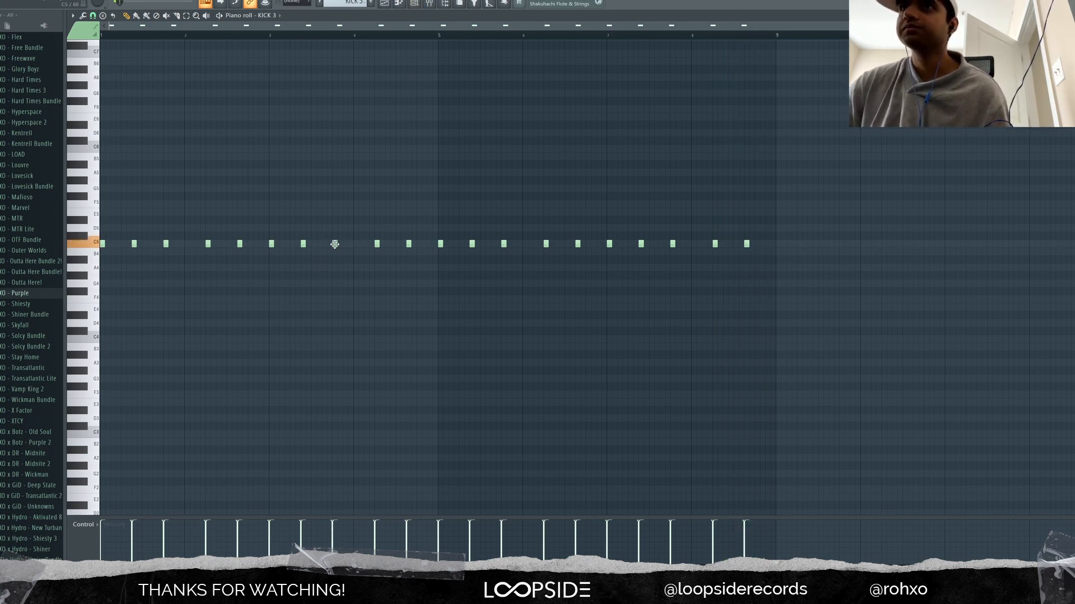
# - Check the KICK 3 track's equalizer in the mixer, and close the mixer
pyautogui.click(414, 4)
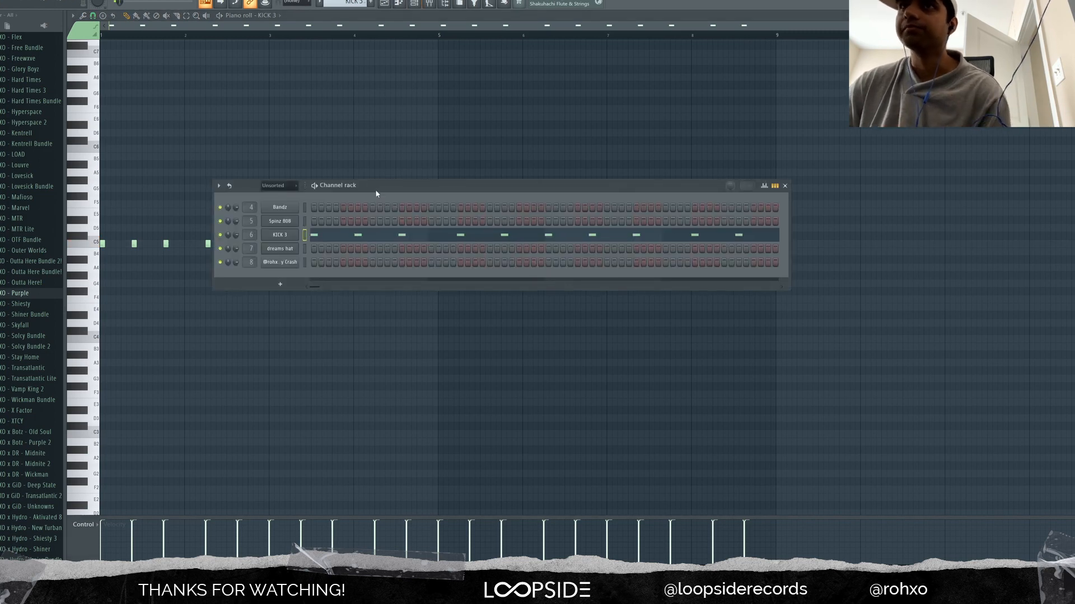
pyautogui.rightClick(384, 120)
pyautogui.click(429, 5)
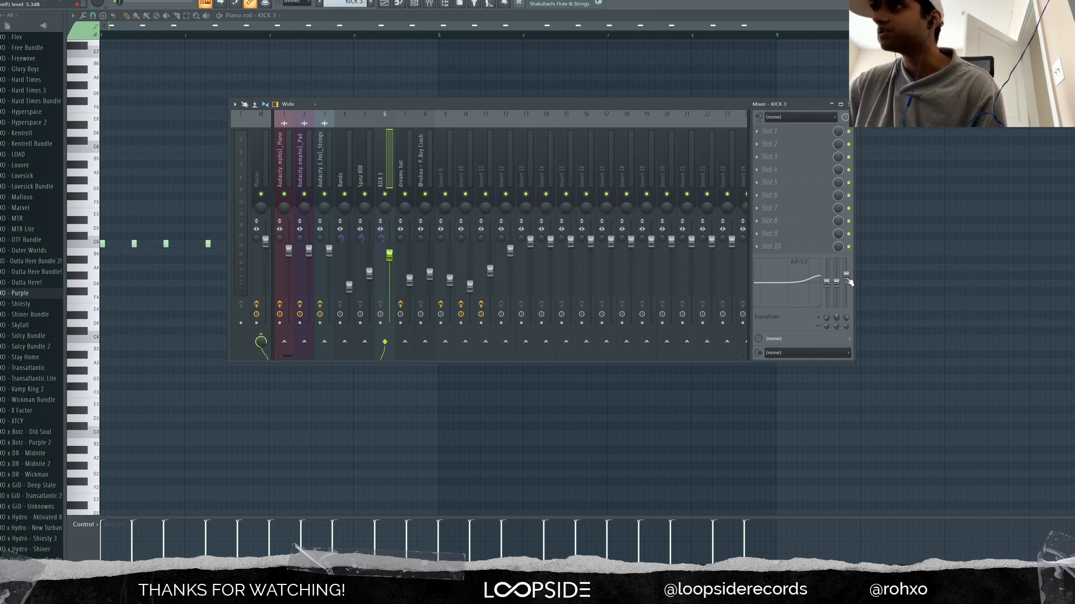
pyautogui.rightClick(572, 83)
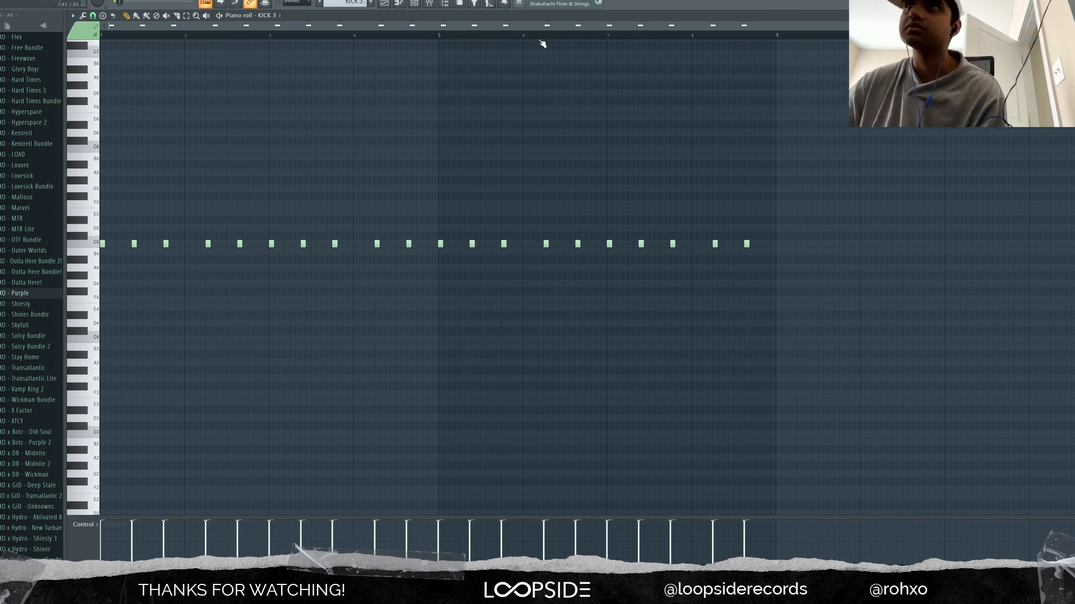
# - Inspect both pages of the KICK 3 sampler's precomputed effects, and close the windows
pyautogui.click(414, 4)
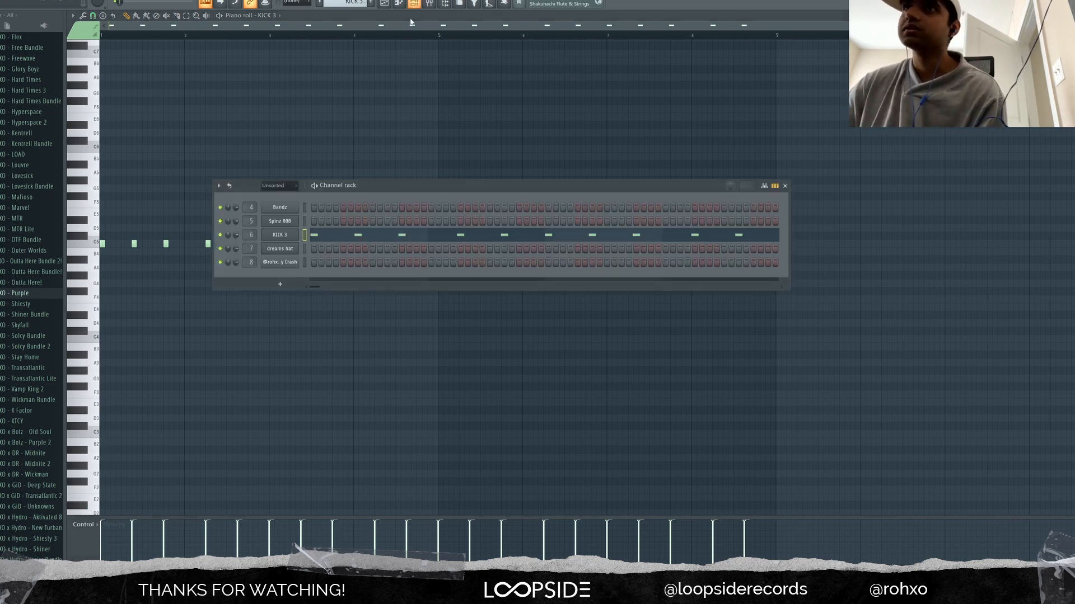
pyautogui.click(299, 235)
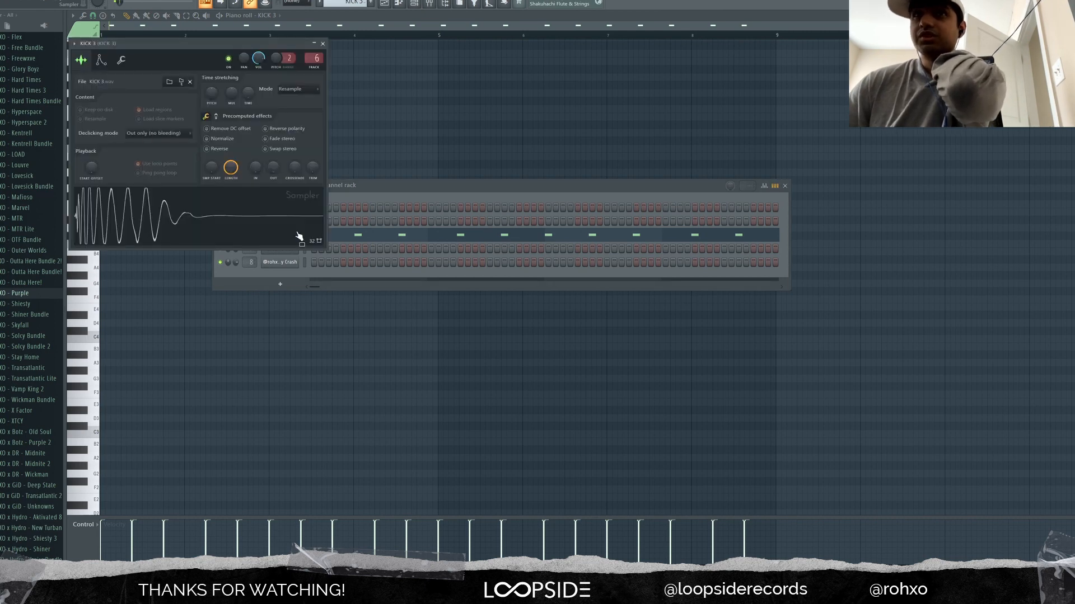
pyautogui.click(217, 117)
pyautogui.click(448, 90)
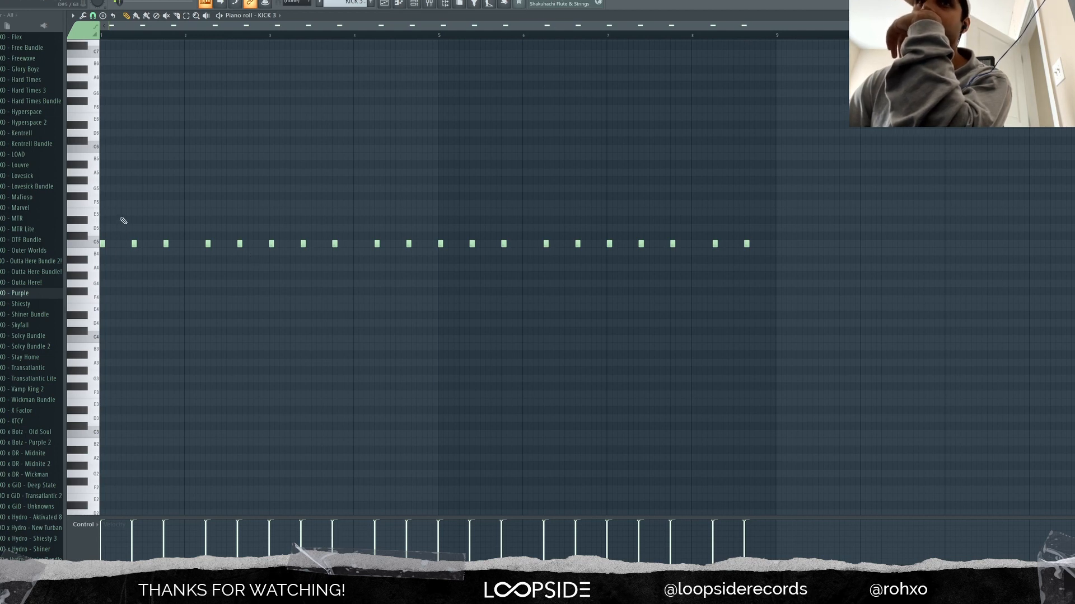
# - Try painting a continuous row of F#5 kick notes from bar 1 past bar 9, and delete the row
pyautogui.click(136, 16)
pyautogui.moveTo(115, 196); pyautogui.dragTo(888, 219)
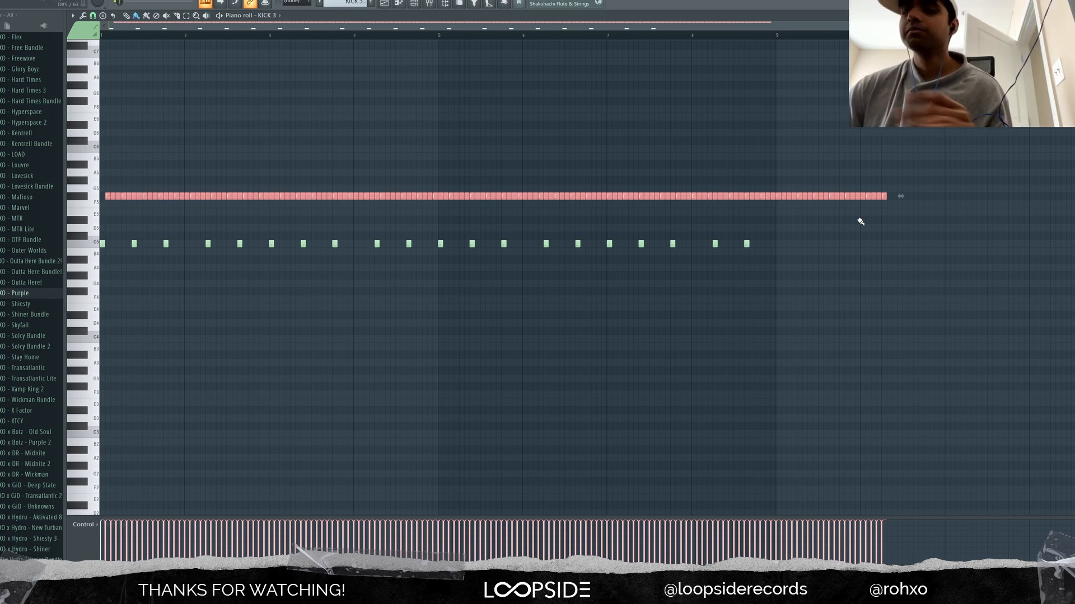
pyautogui.press('Delete')
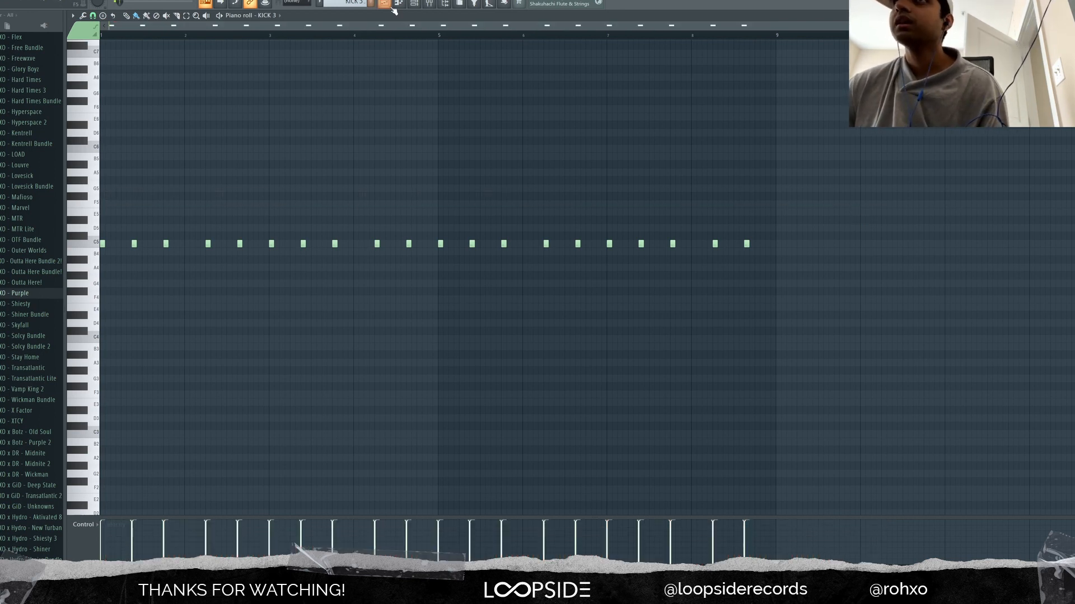
# - Return to the playlist, make track 7 audible, and open its dreams hat pattern in the piano roll
pyautogui.press('F5')
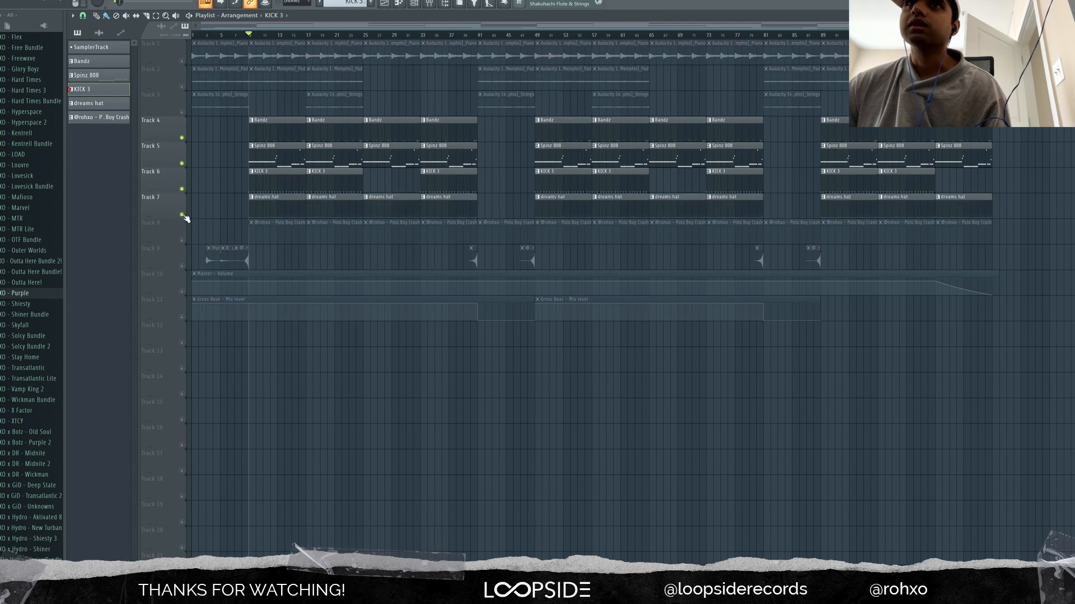
pyautogui.doubleClick(279, 197)
pyautogui.hscroll(-2, 311, 198)
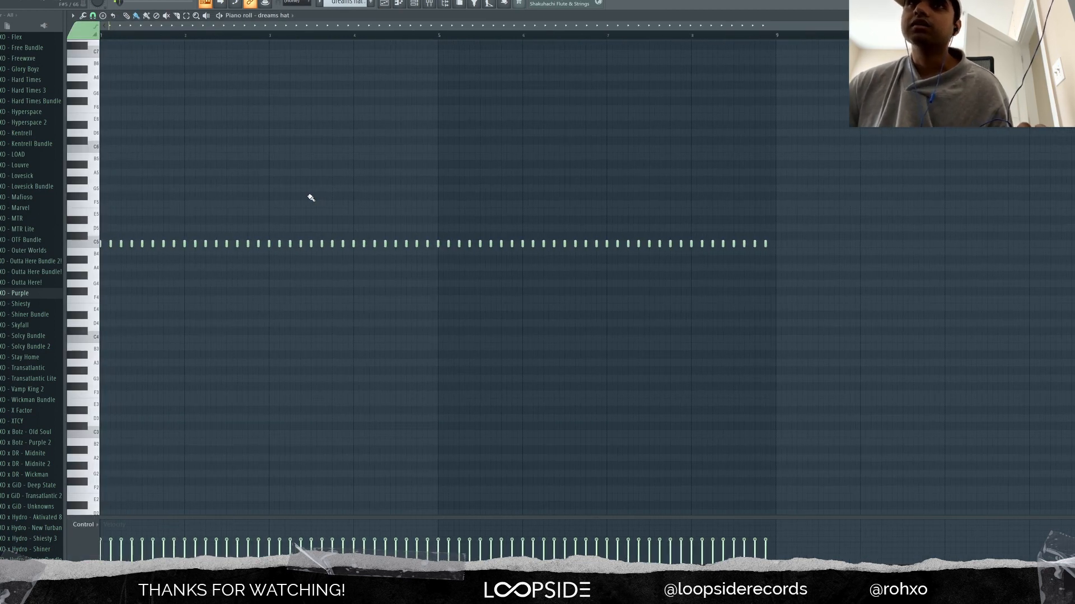
# - Fill the dreams hat channel on each 2 steps, and close the channel rack
pyautogui.press('F6')
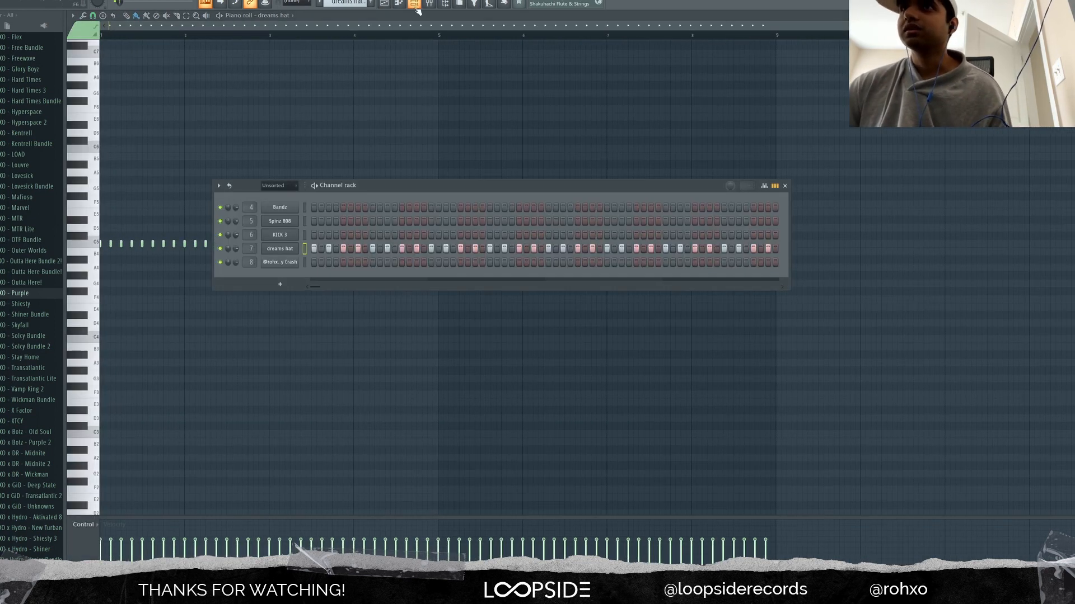
pyautogui.rightClick(289, 248)
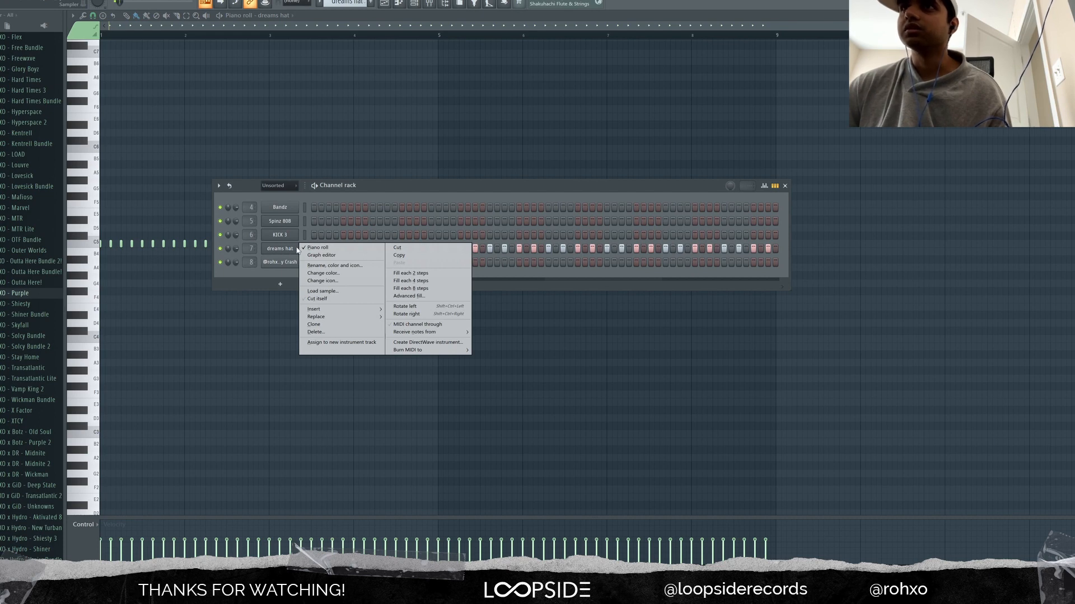
pyautogui.click(410, 277)
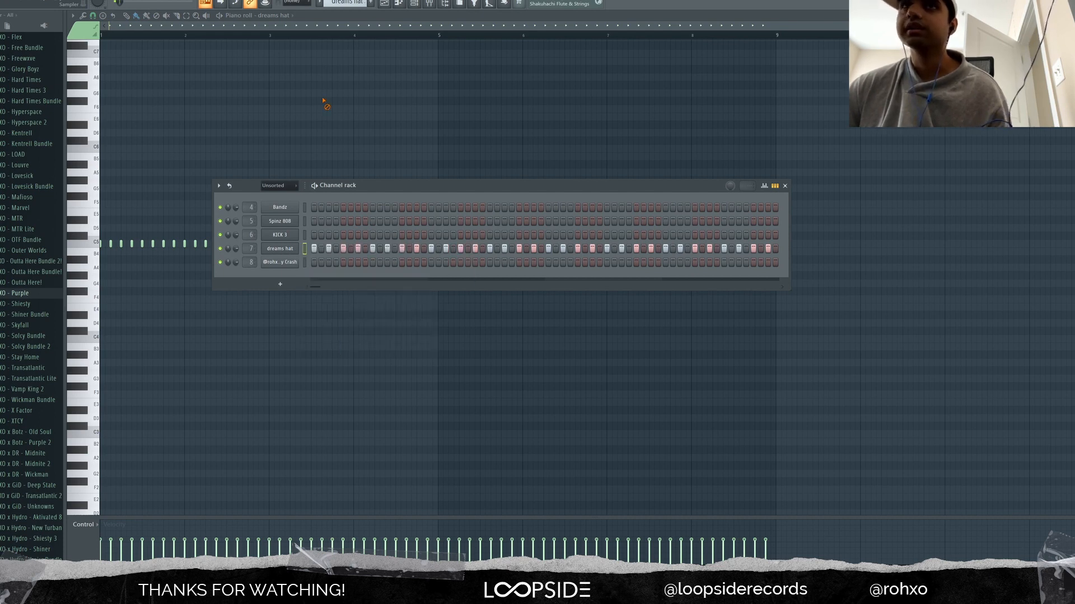
pyautogui.press('F6')
# - Play the beat with the dreams hat pattern in view, and open the dreams hat sampler settings
pyautogui.press('space')
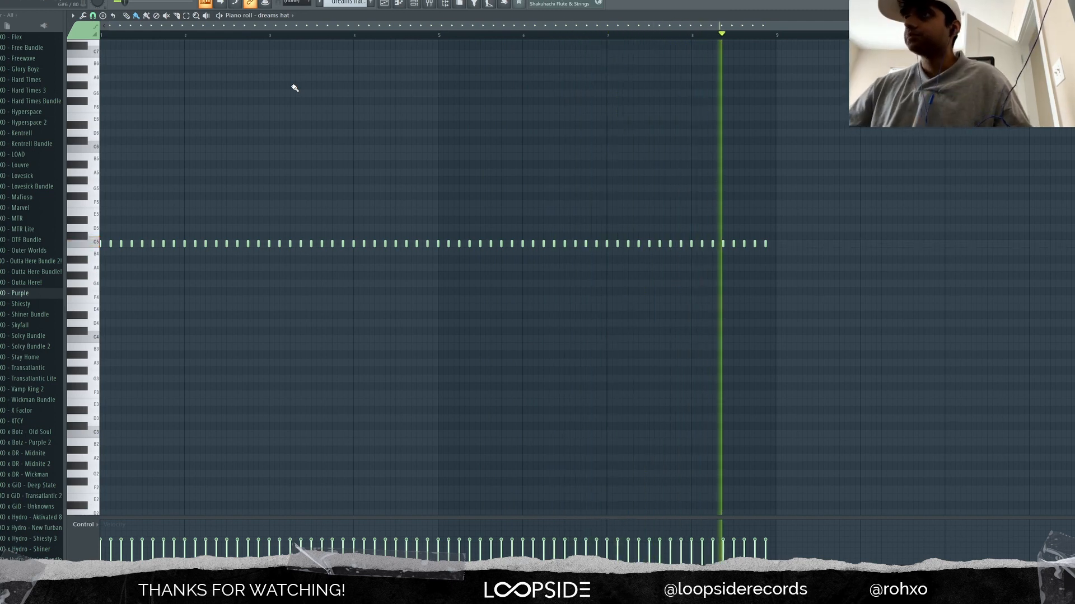
pyautogui.press('space')
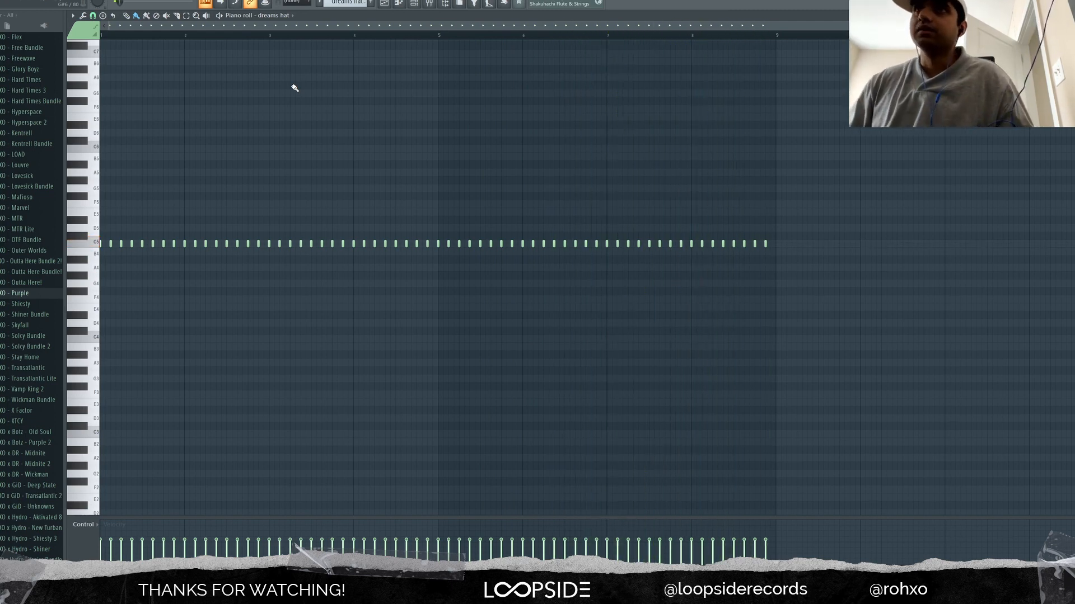
pyautogui.click(415, 4)
pyautogui.click(281, 249)
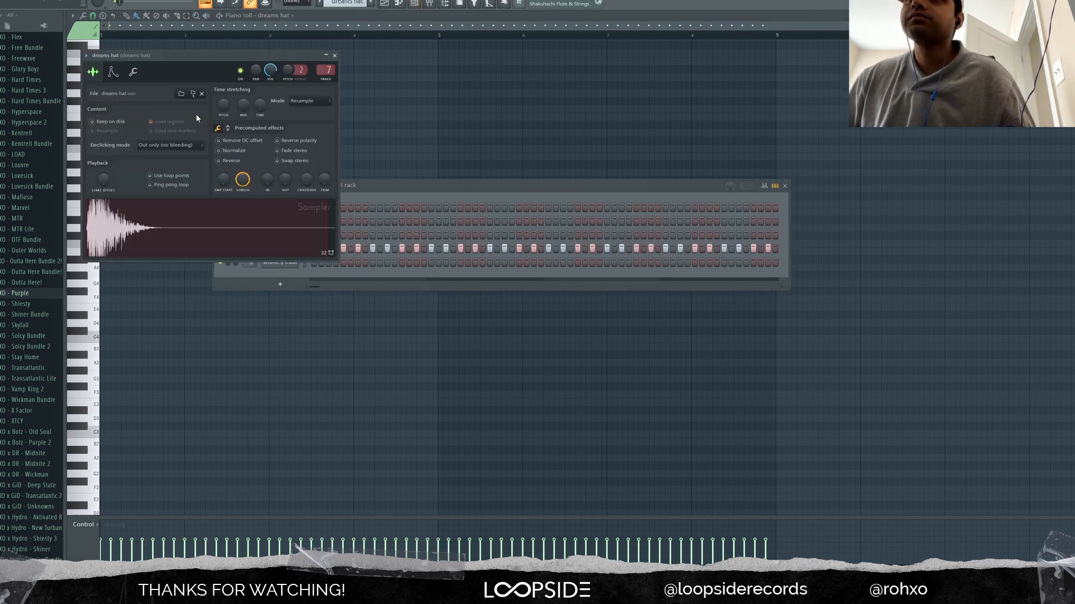
# - Browse the hat folder holding the dreams hat sample, cancel without replacing it, and close the sampler settings
pyautogui.click(180, 93)
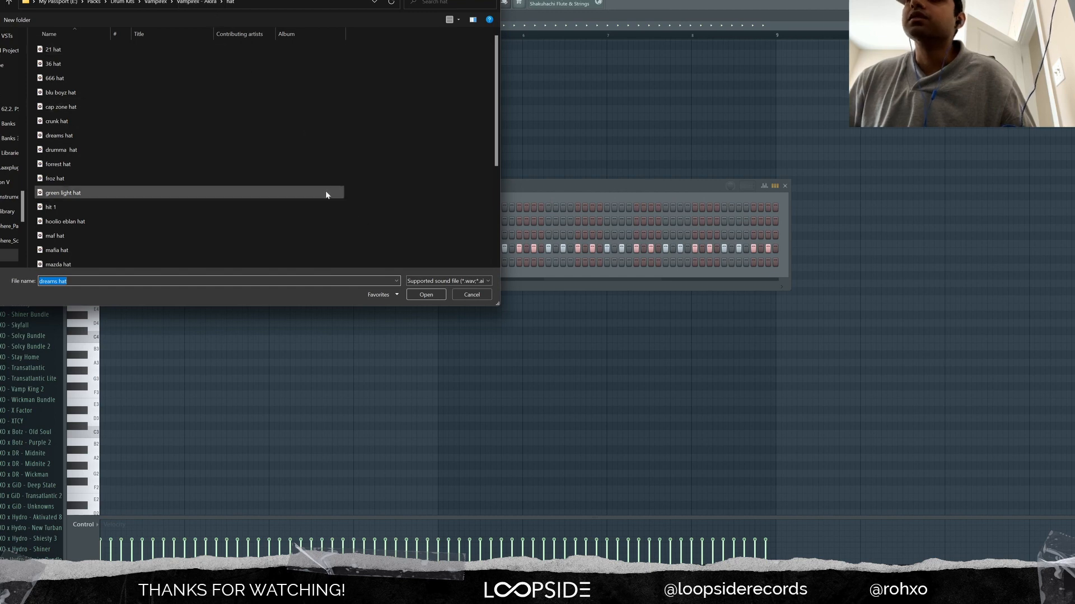
pyautogui.click(471, 295)
pyautogui.click(501, 143)
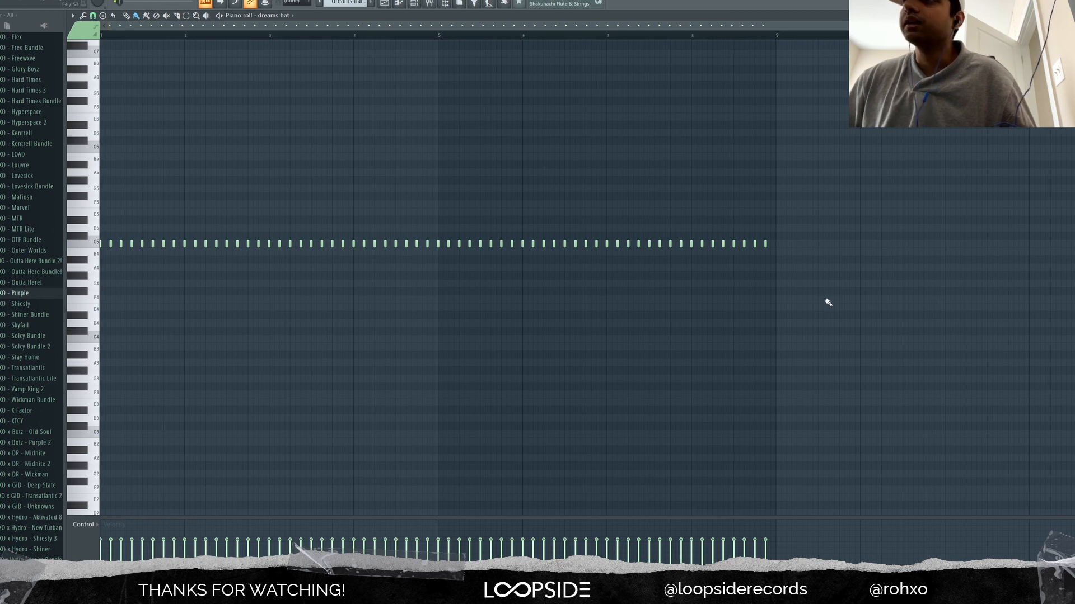
# - Review the Fruity parametric EQ on the dreams hat mixer track, and close the mixer and plugin windows
pyautogui.click(436, 4)
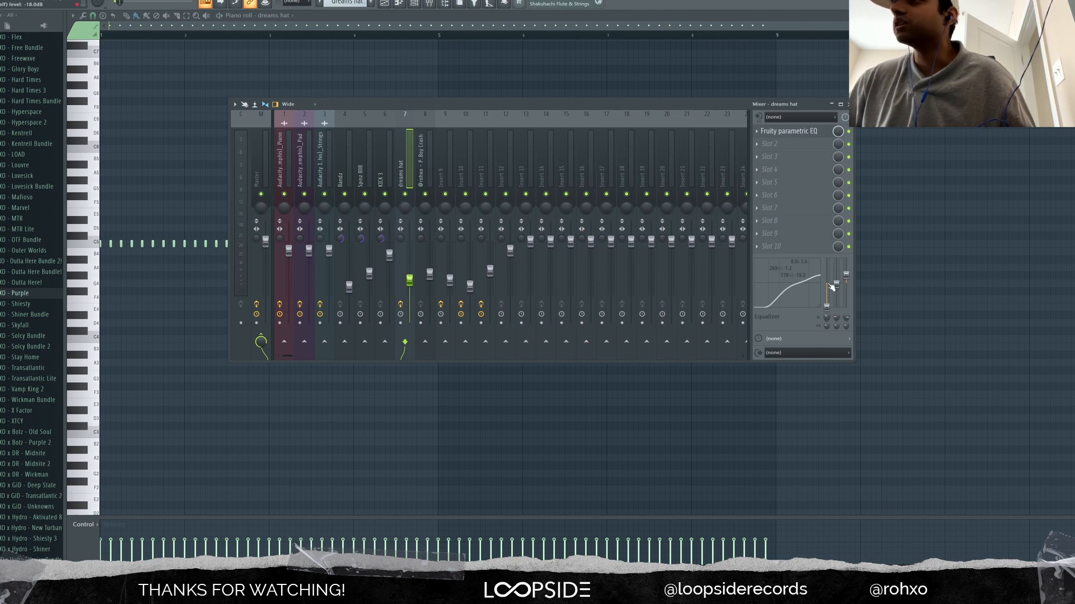
pyautogui.click(804, 134)
pyautogui.click(803, 134)
pyautogui.click(804, 134)
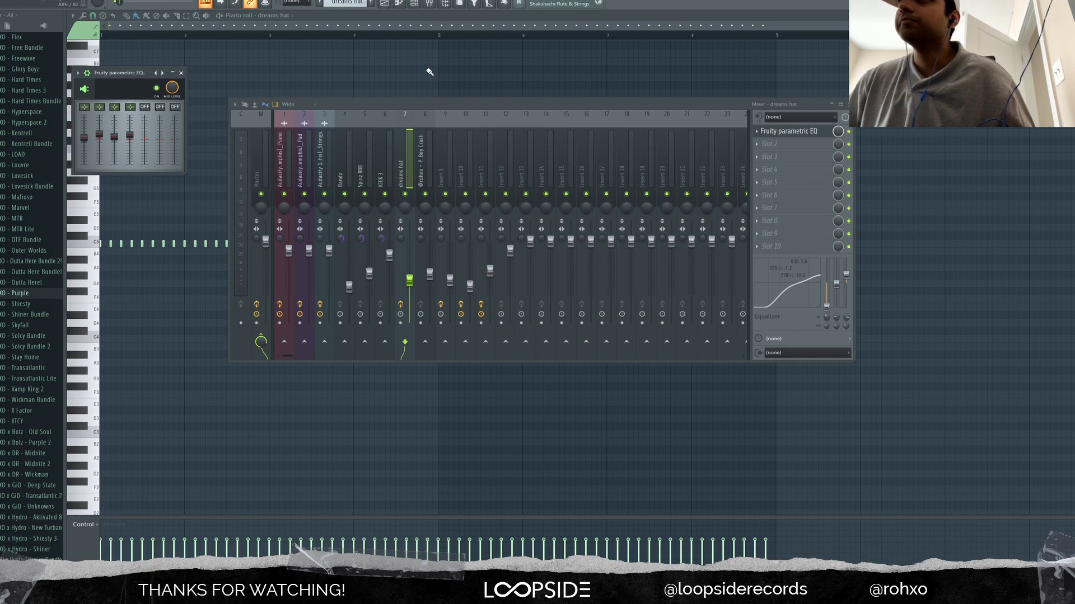
pyautogui.press('F12')
# - Return to the playlist, make track 8 audible, and open its Polo Boy Crash pattern in the piano roll
pyautogui.click(392, 5)
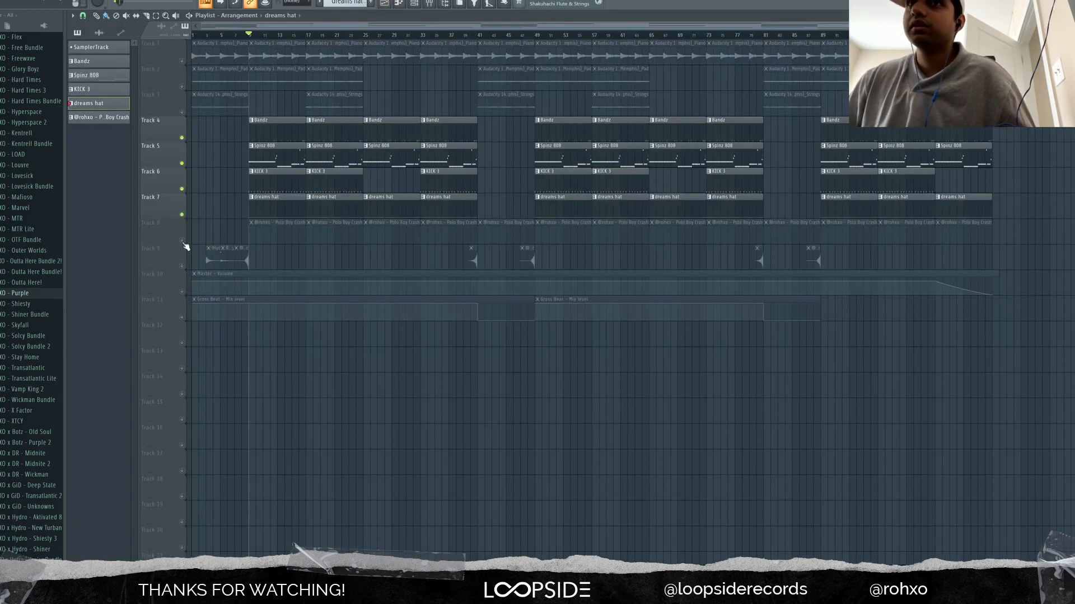
pyautogui.click(182, 242)
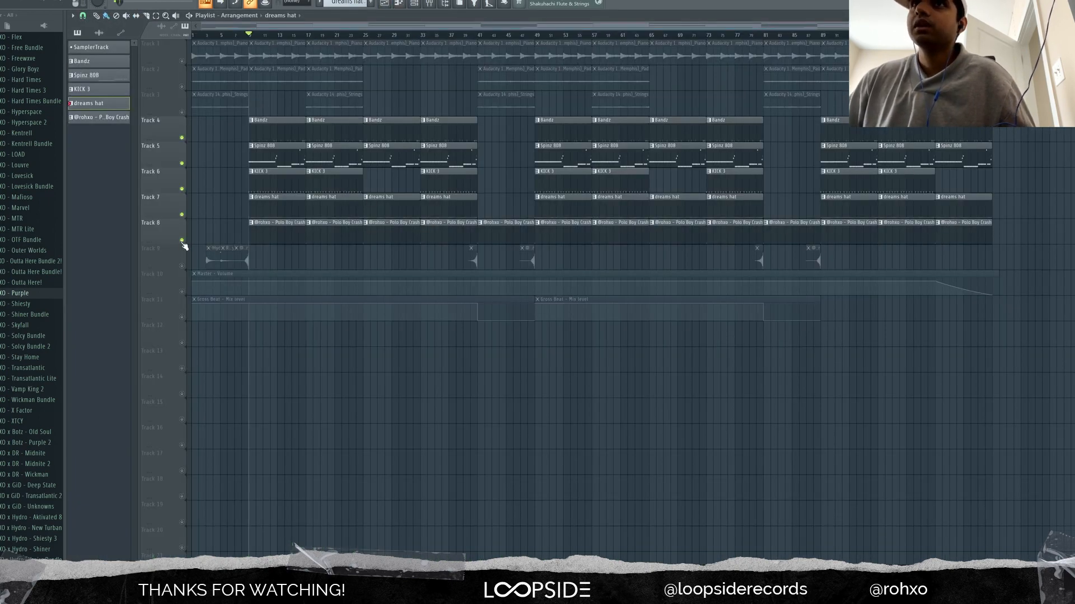
pyautogui.doubleClick(263, 232)
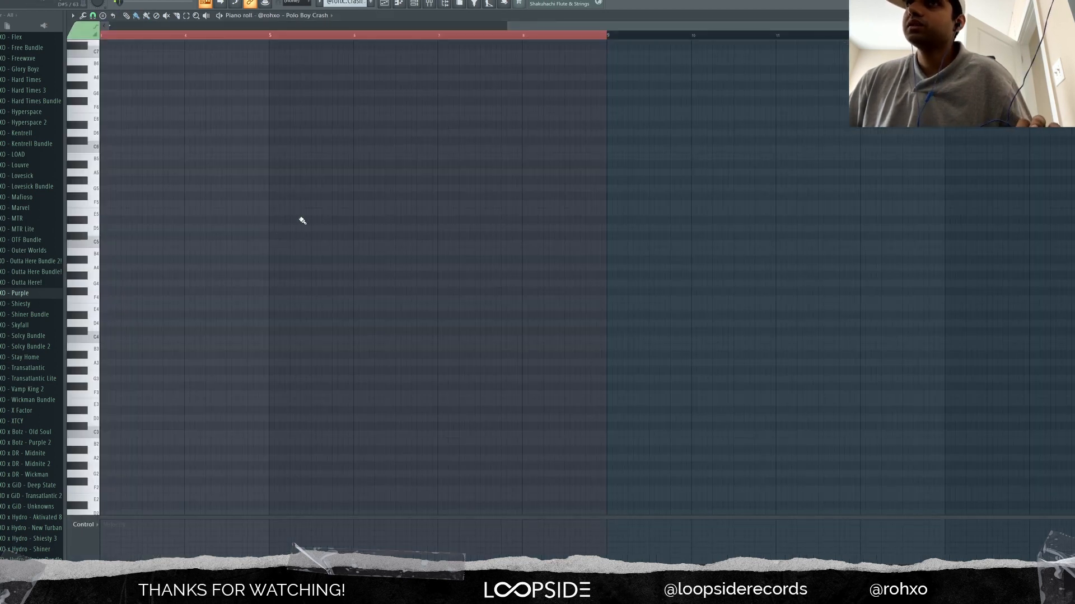
# - Play the beat with the Polo Boy Crash pattern in view, and stop playback
pyautogui.scroll(3, 302, 206)
pyautogui.press('space')
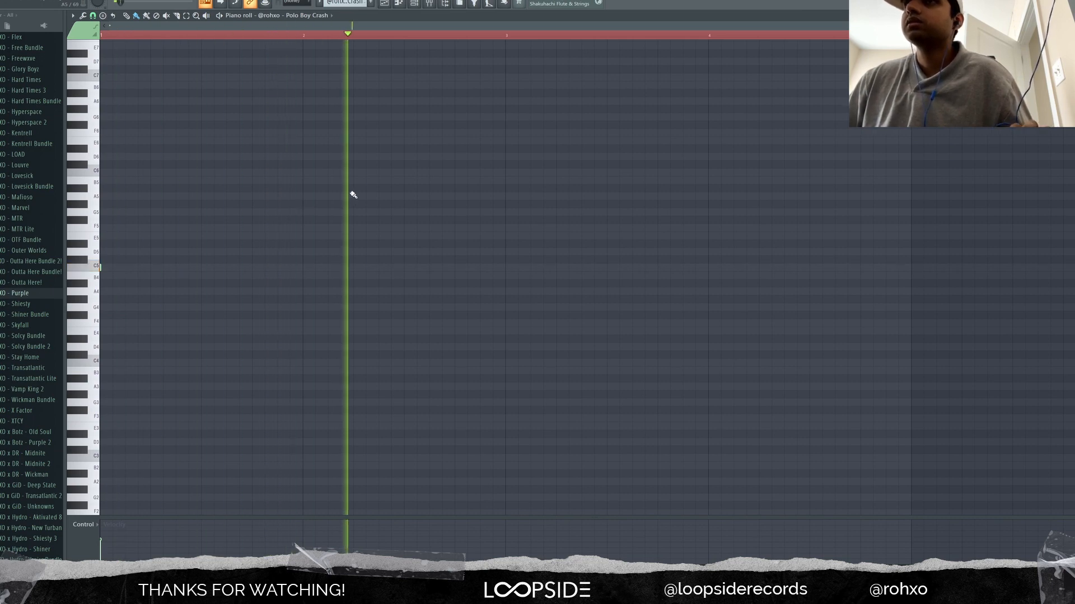
pyautogui.press('space')
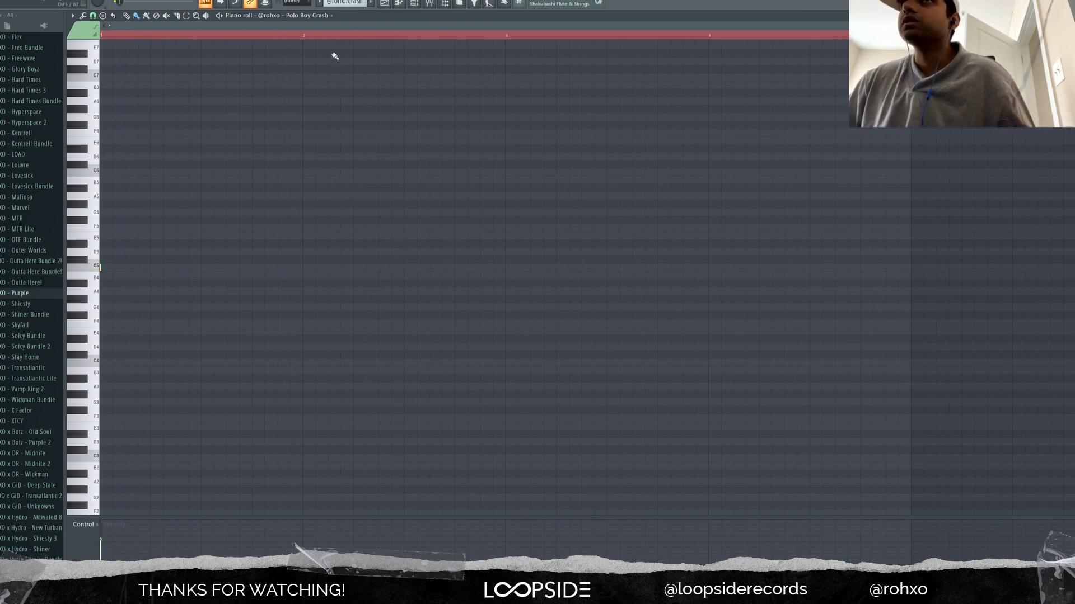
# - Return to the playlist, make track 9 audible, and place the playhead just before bar 8
pyautogui.click(384, 3)
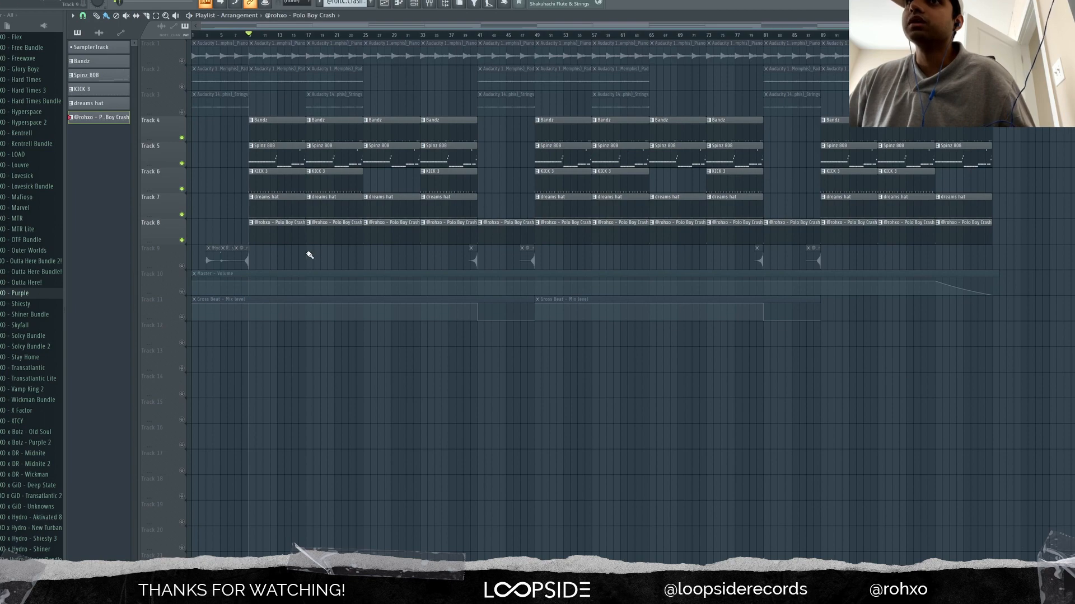
pyautogui.click(181, 266)
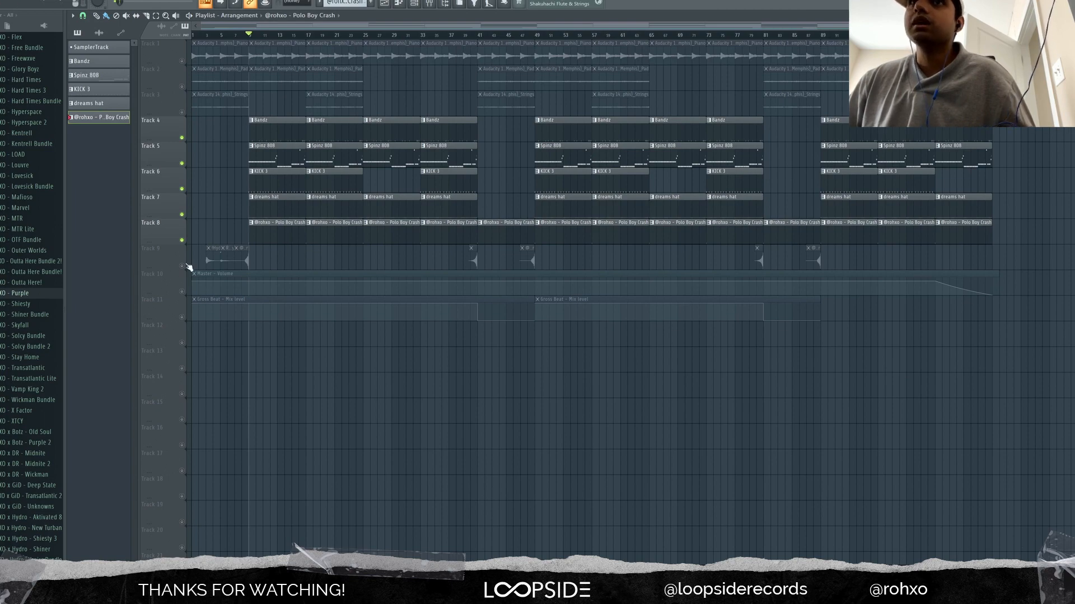
pyautogui.scroll(5, 238, 186)
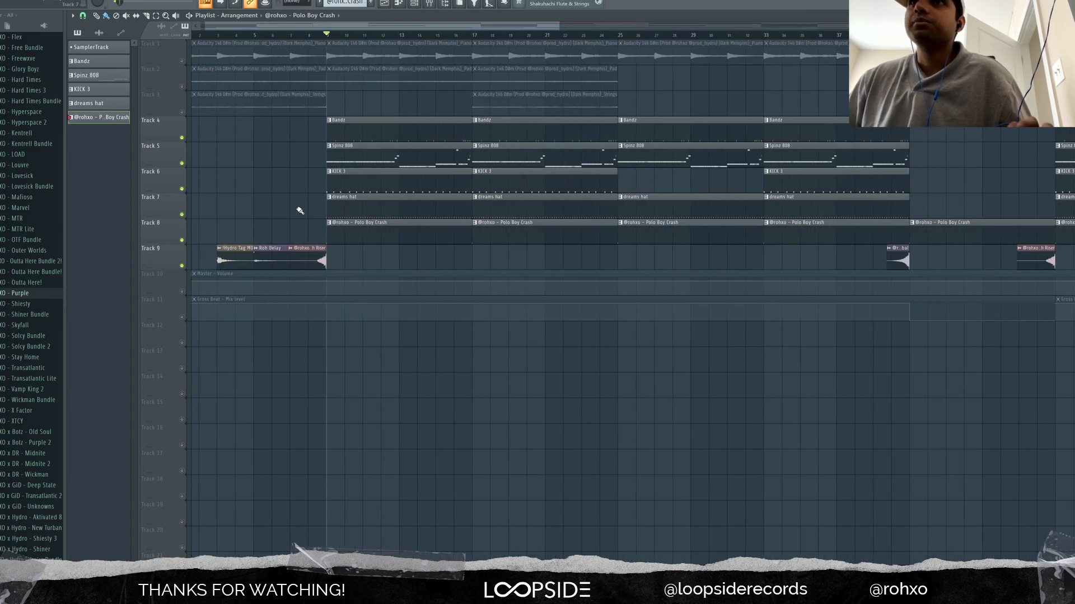
pyautogui.click(331, 35)
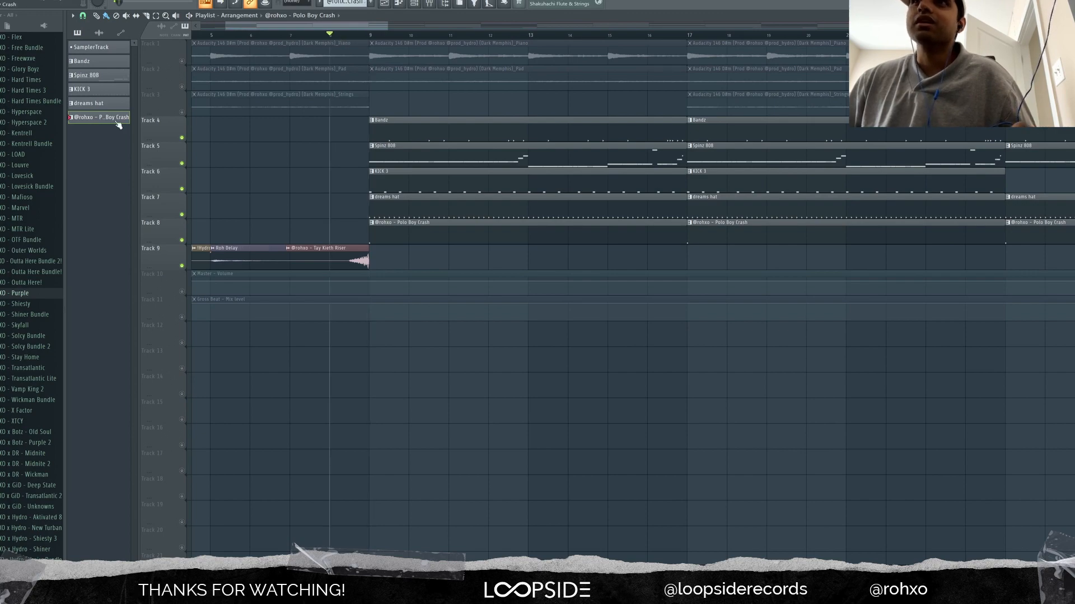
# - Open the drum kit folder in the file browser, and show the settings of track 9's Tay Kieth Riser clip
pyautogui.scroll(15, 13, 160)
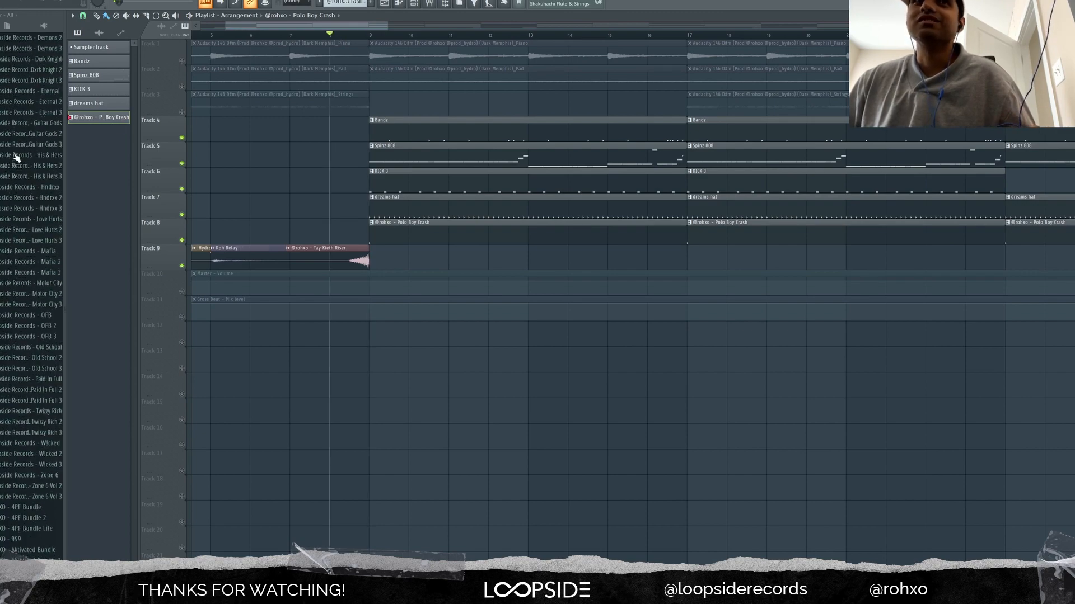
pyautogui.scroll(5, 16, 158)
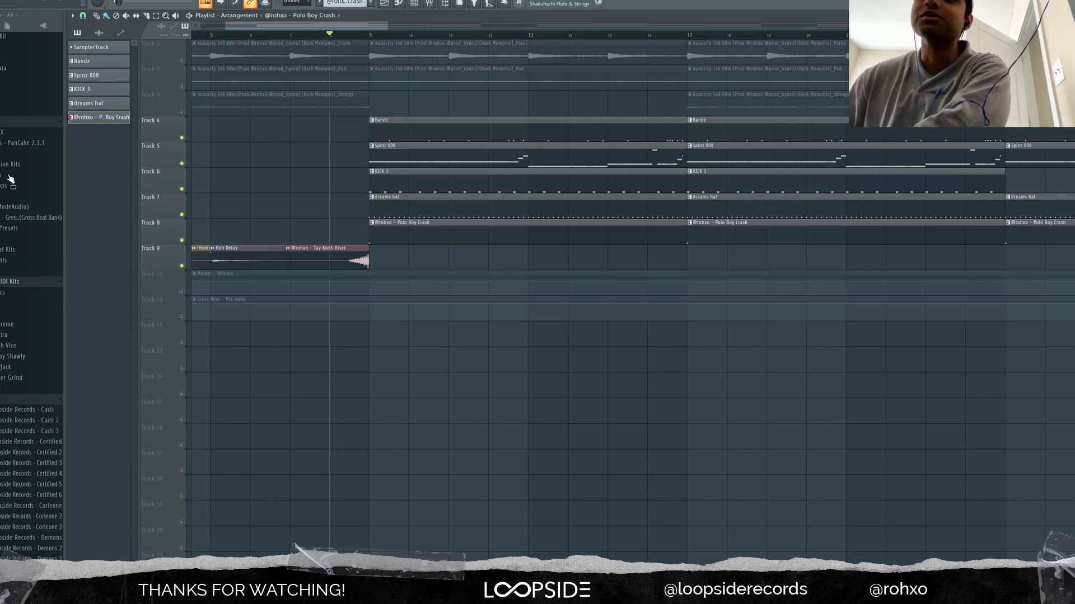
pyautogui.click(10, 176)
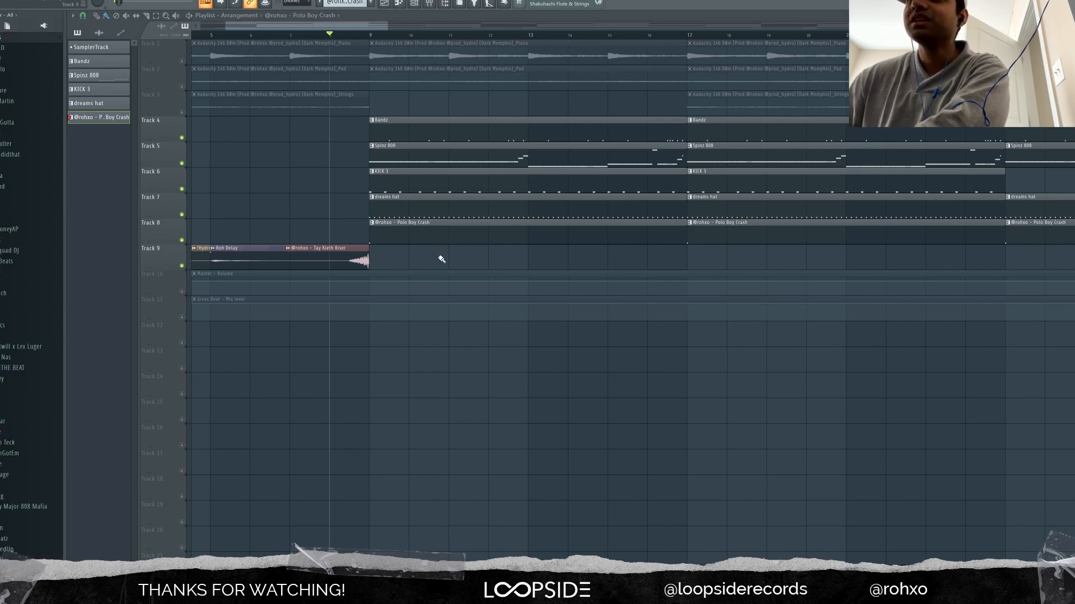
pyautogui.doubleClick(347, 255)
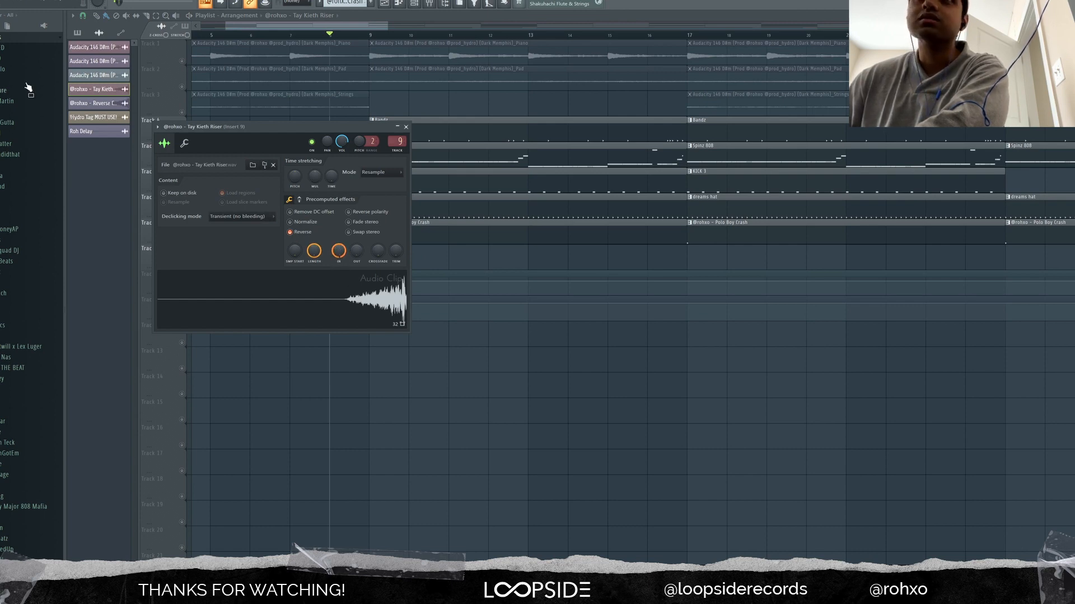
# - Expand the Transitions folder of The XO Files kit and locate the Tay Kieth Riser sample
pyautogui.click(28, 58)
pyautogui.click(48, 91)
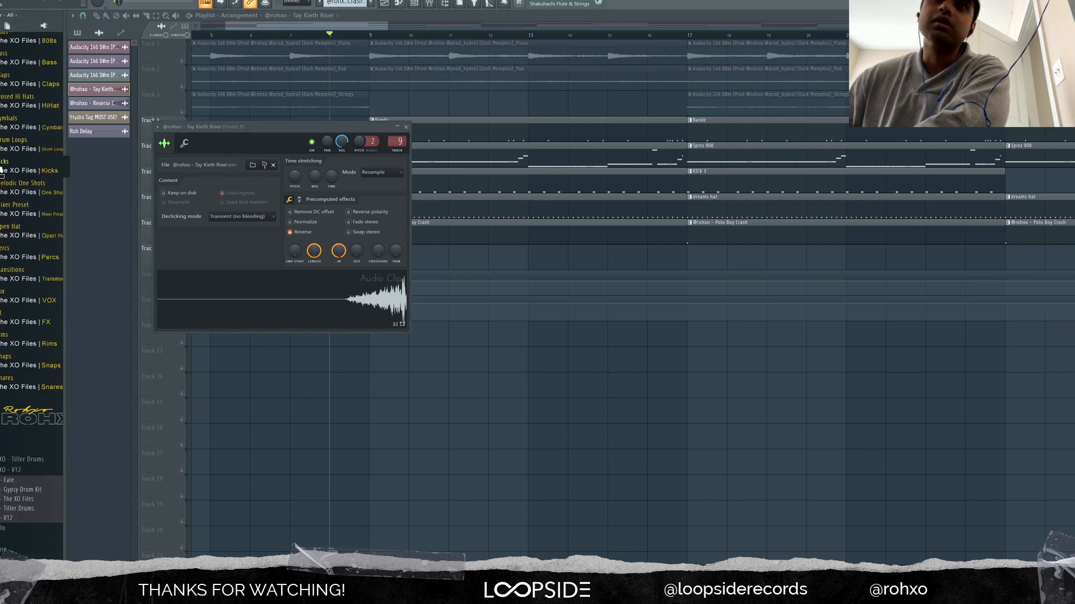
pyautogui.click(16, 270)
pyautogui.scroll(-2, 34, 279)
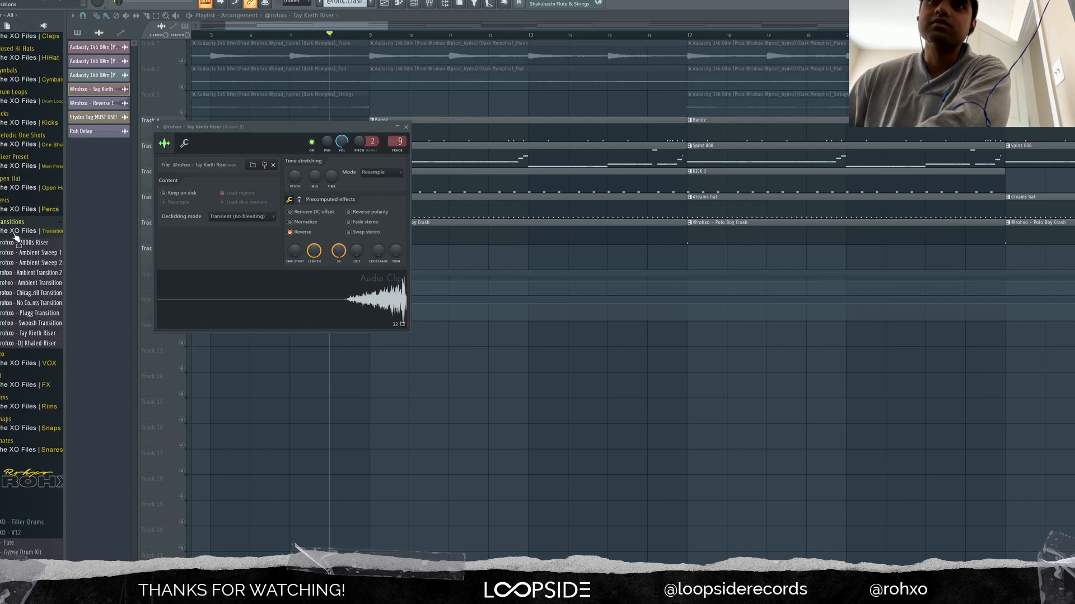
pyautogui.click(50, 328)
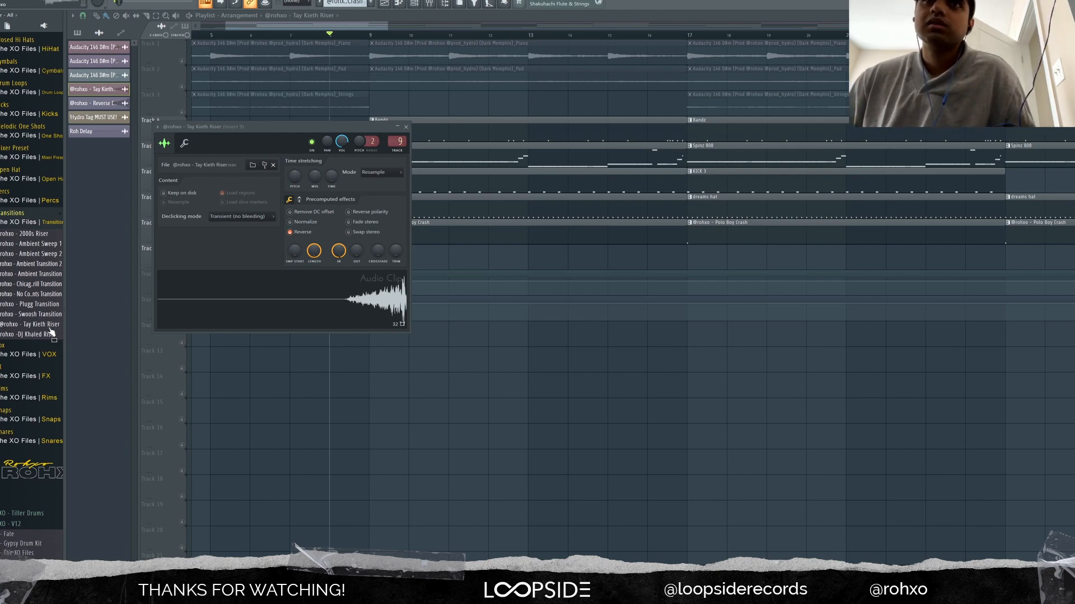
pyautogui.moveTo(51, 331); pyautogui.dragTo(280, 427)
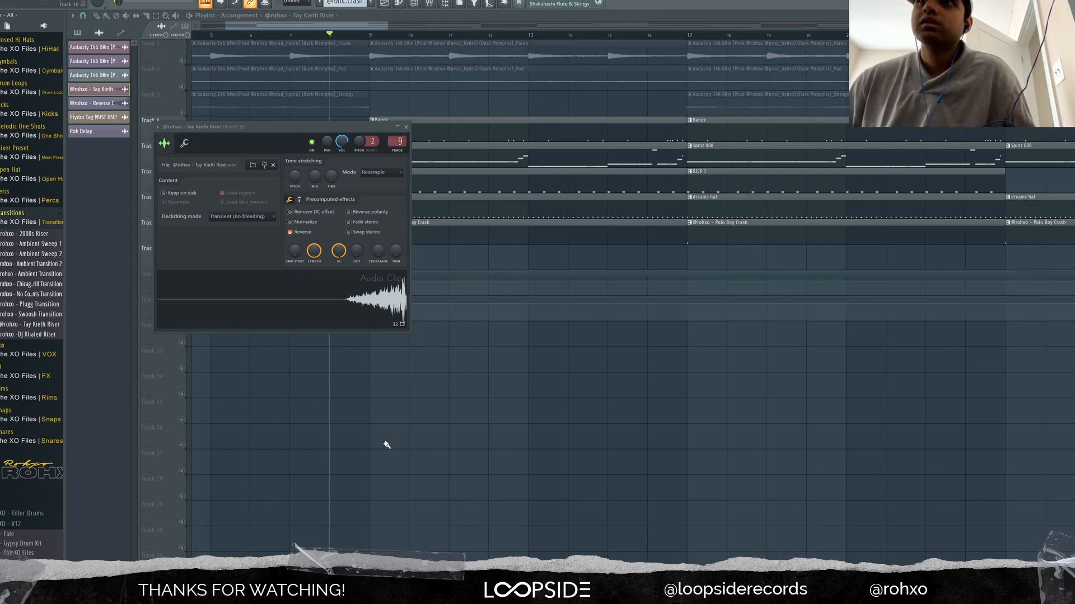
# - Close the riser's clip settings, and play the riser transition into the drop at bar 9
pyautogui.press('Escape')
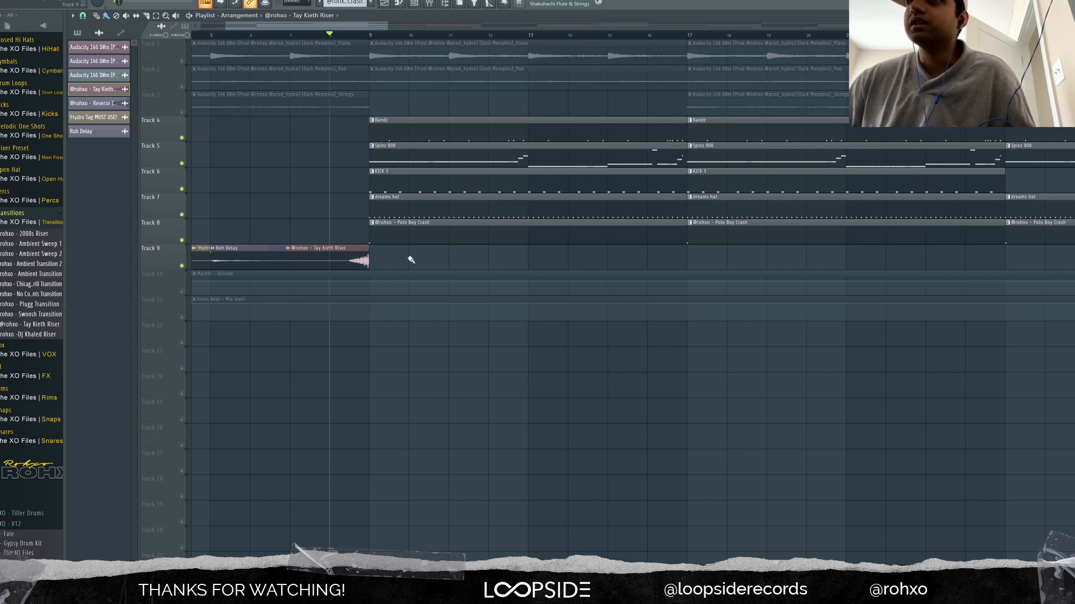
pyautogui.press('space')
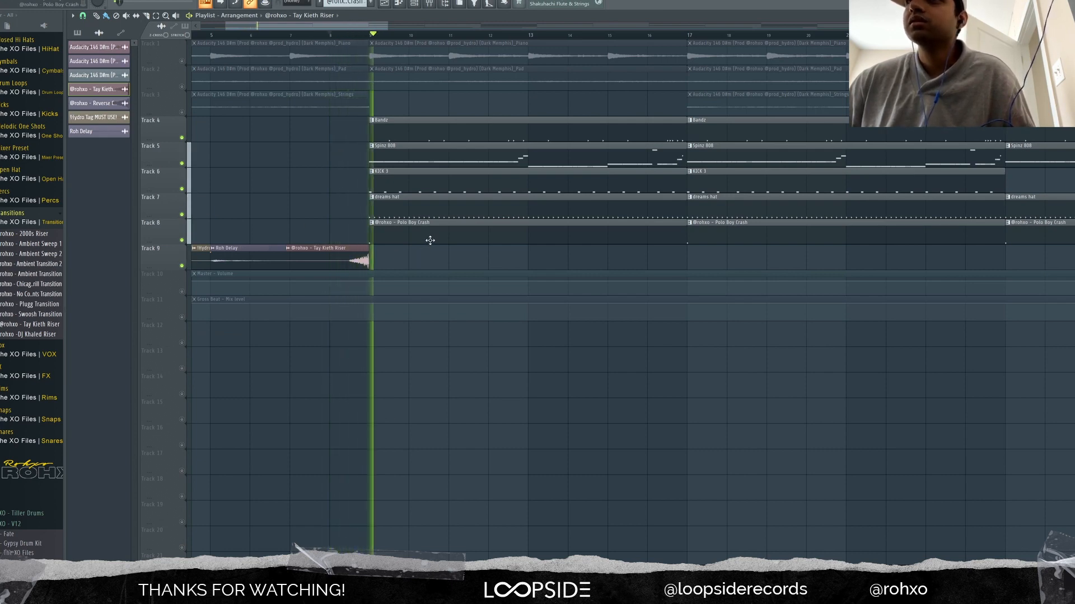
pyautogui.press('space')
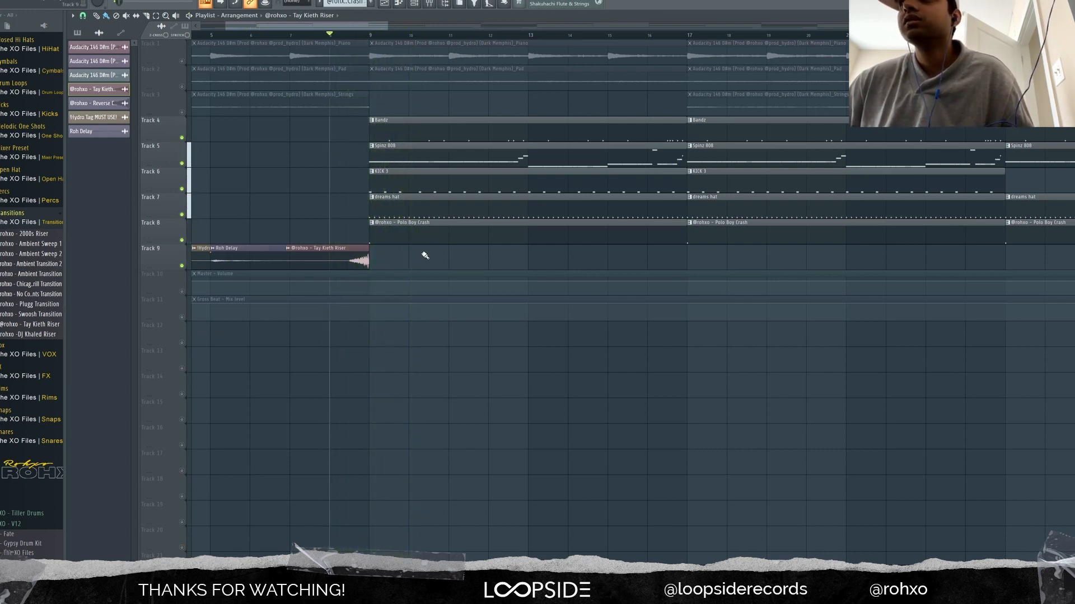
# - Make the piano, pad and strings tracks 1 to 3 audible, and play the transition into bar 9 with the melody
pyautogui.click(181, 112)
pyautogui.click(181, 86)
pyautogui.click(181, 60)
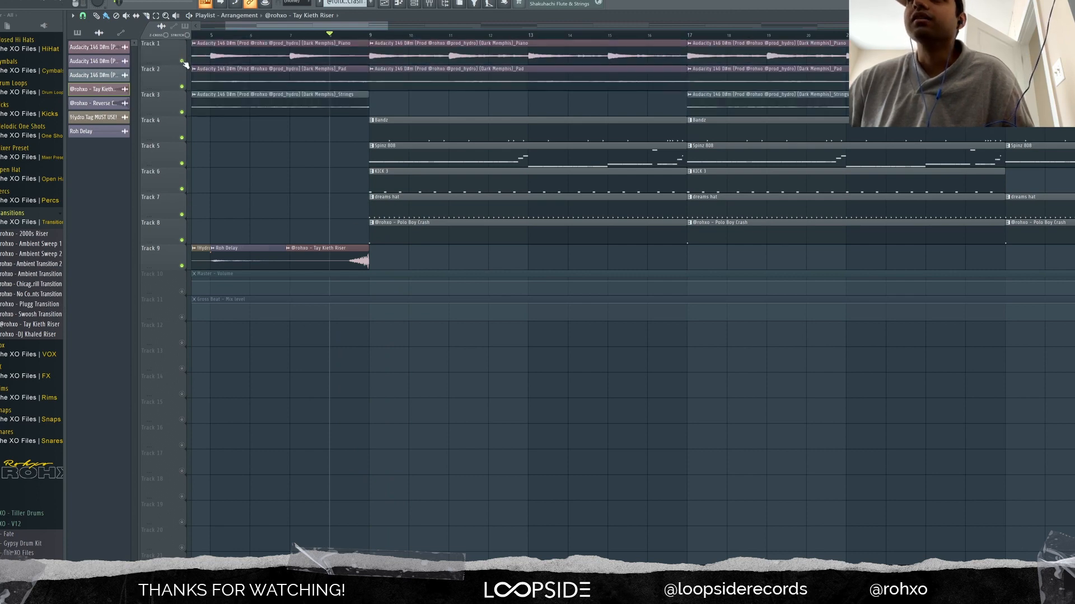
pyautogui.press('space')
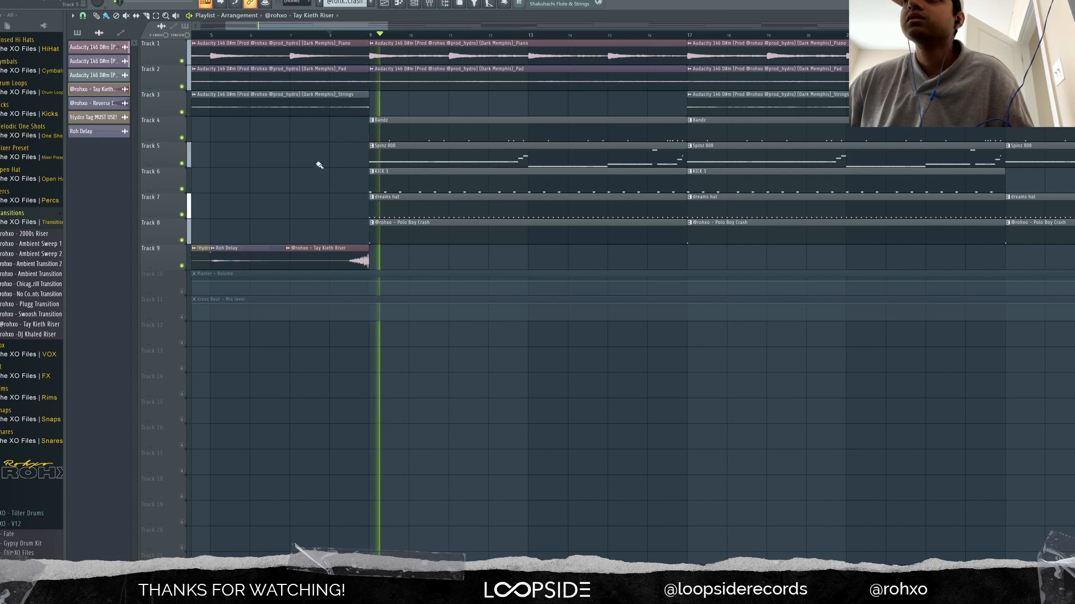
pyautogui.press('space')
# - Make the remaining playlist tracks from track 10 on audible, and play the reverse cymbal transition into bar 41
pyautogui.scroll(-6, 269, 191)
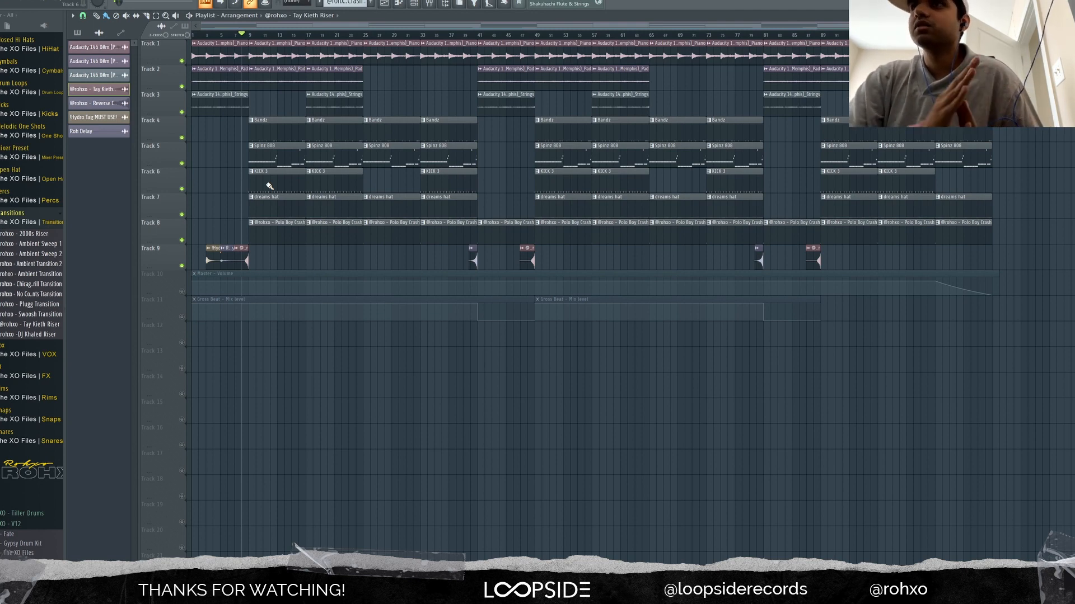
pyautogui.click(183, 318)
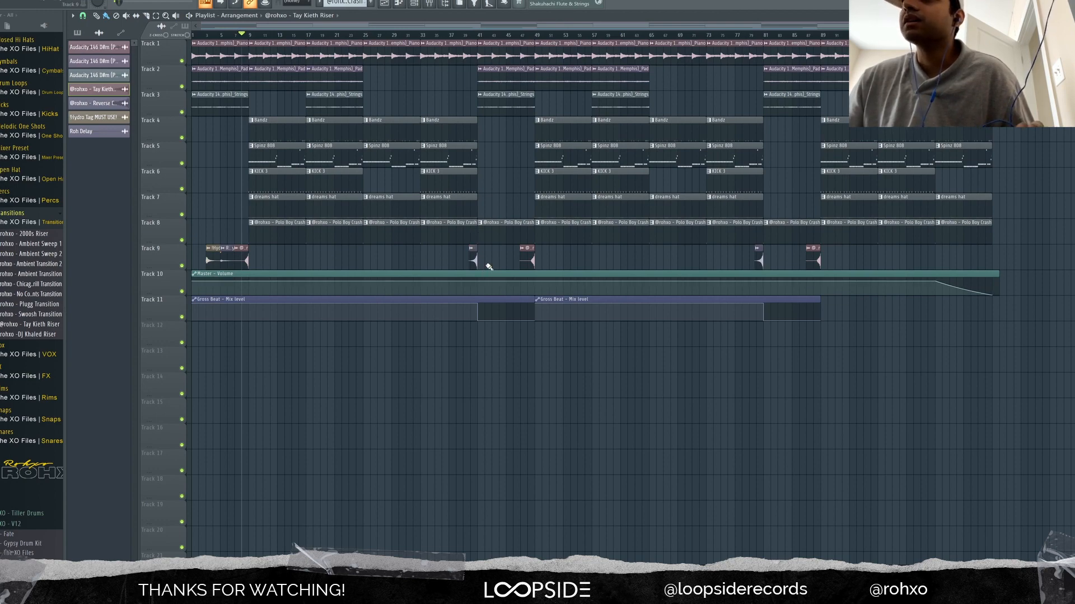
pyautogui.scroll(4, 488, 256)
pyautogui.scroll(-3, 458, 270)
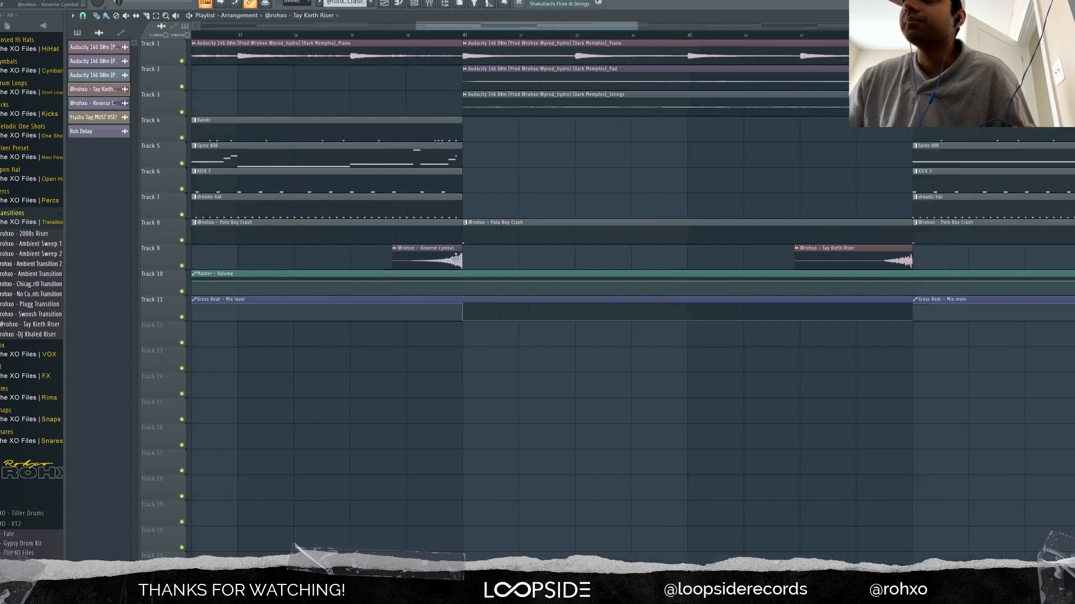
pyautogui.click(445, 36)
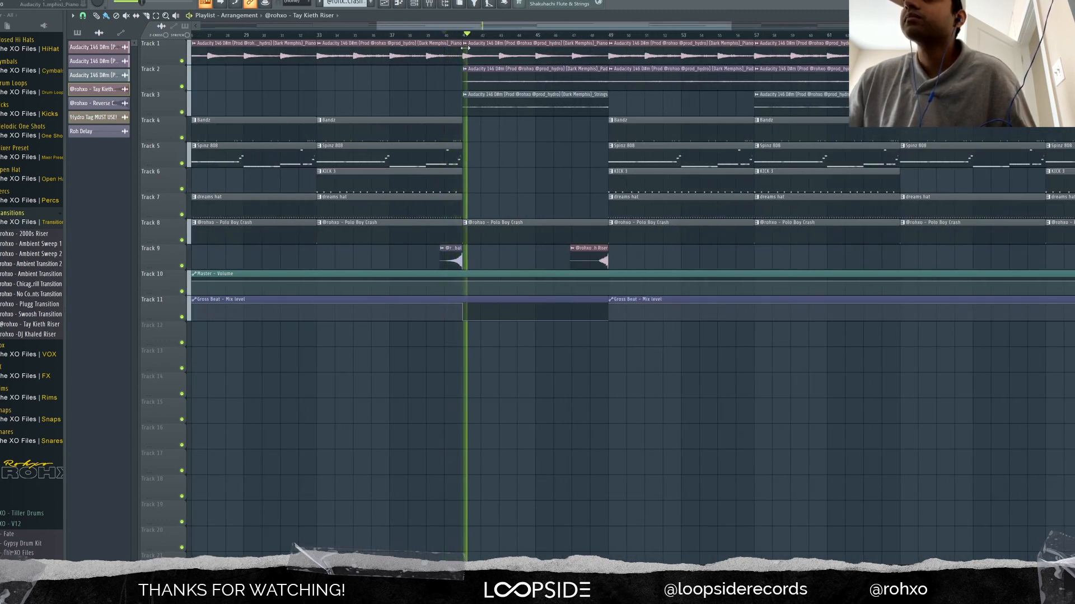
pyautogui.press('space')
# - Review the Gross Beat plugin on mixer insert 10, and close the mixer and plugin windows
pyautogui.click(429, 4)
pyautogui.click(465, 162)
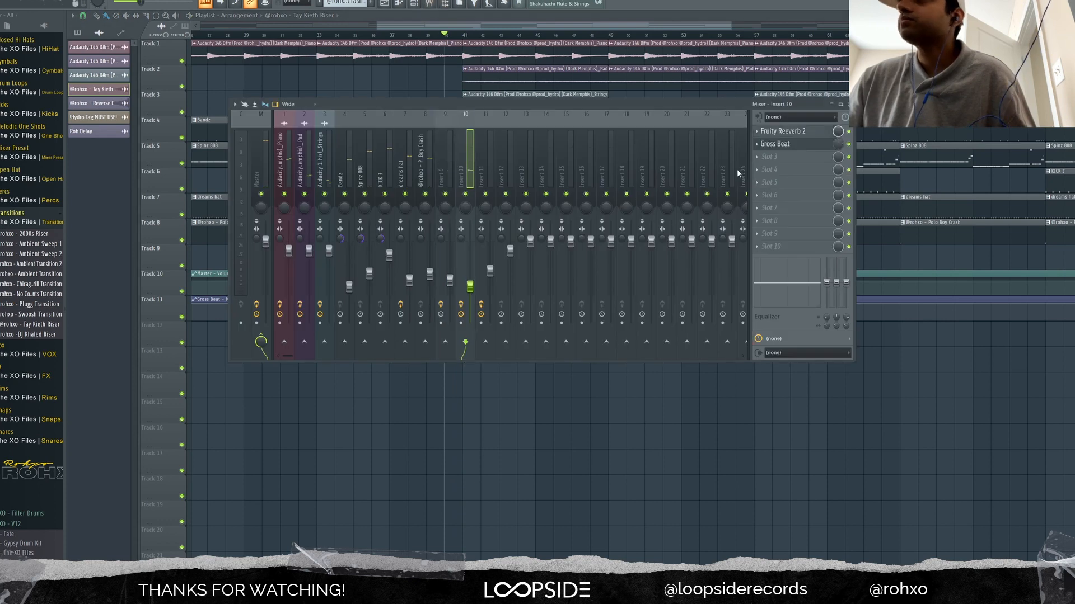
pyautogui.click(787, 145)
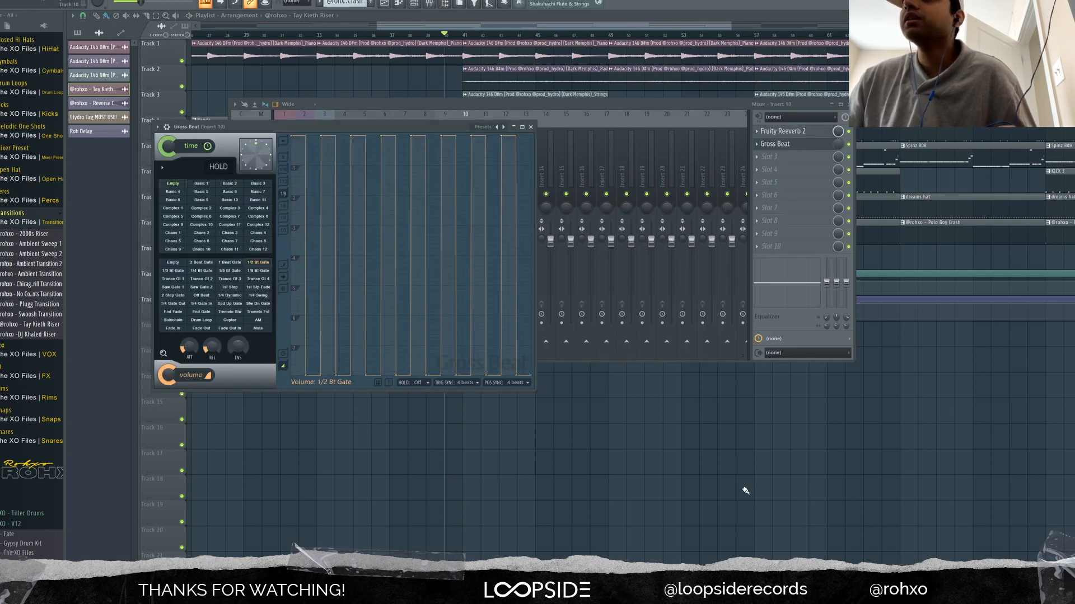
pyautogui.press('F12')
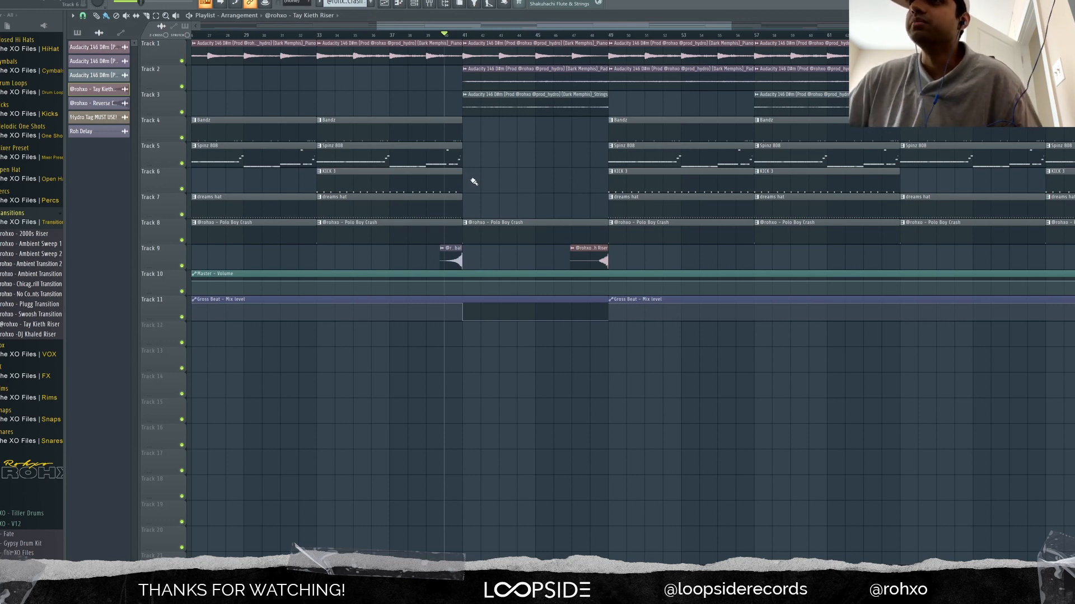
# - Show the whole arrangement, reopen Gross Beat on insert 10 to point out its 1/2 Bt Gate volume preset, and close it
pyautogui.scroll(-3, 493, 169)
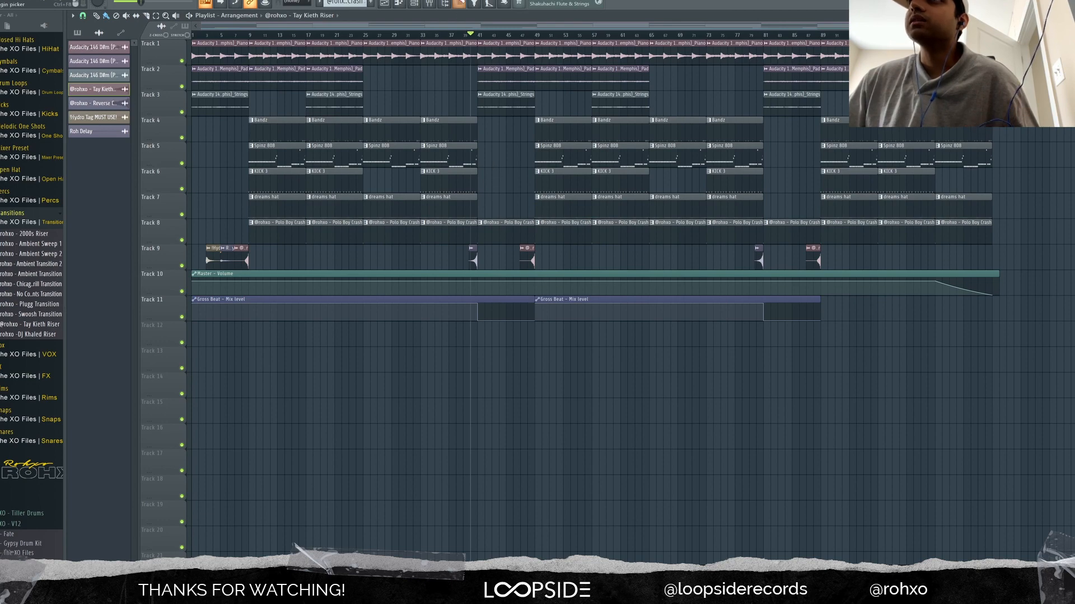
pyautogui.press('F9')
pyautogui.click(775, 144)
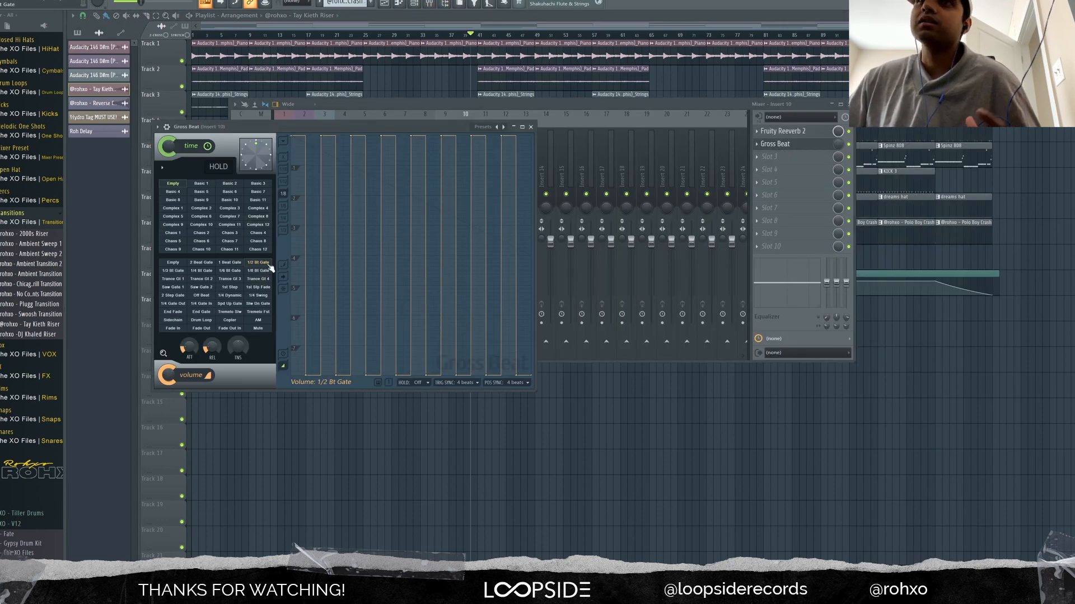
pyautogui.click(643, 511)
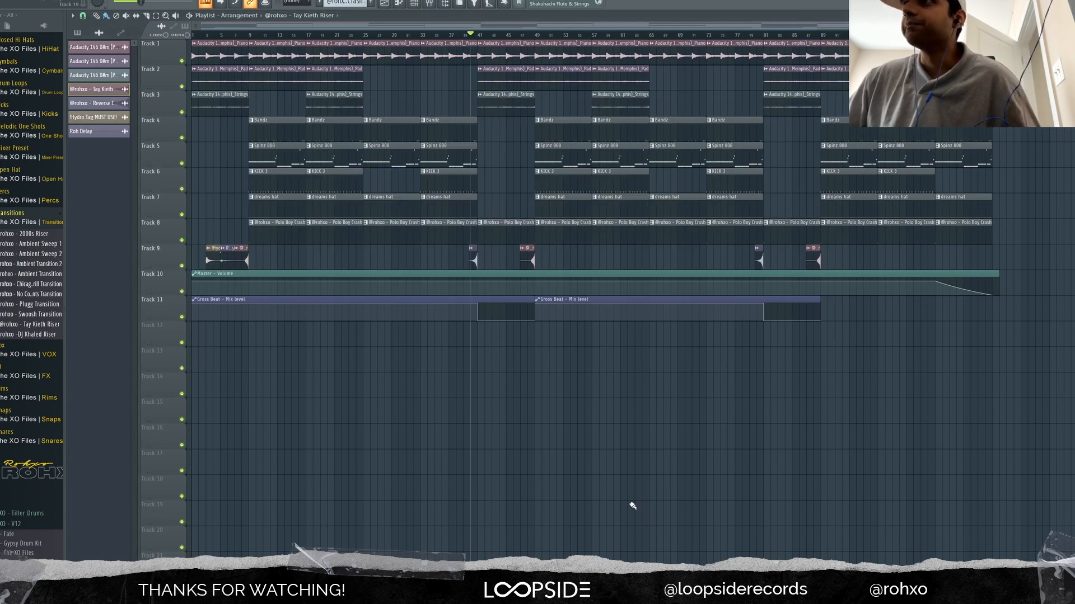